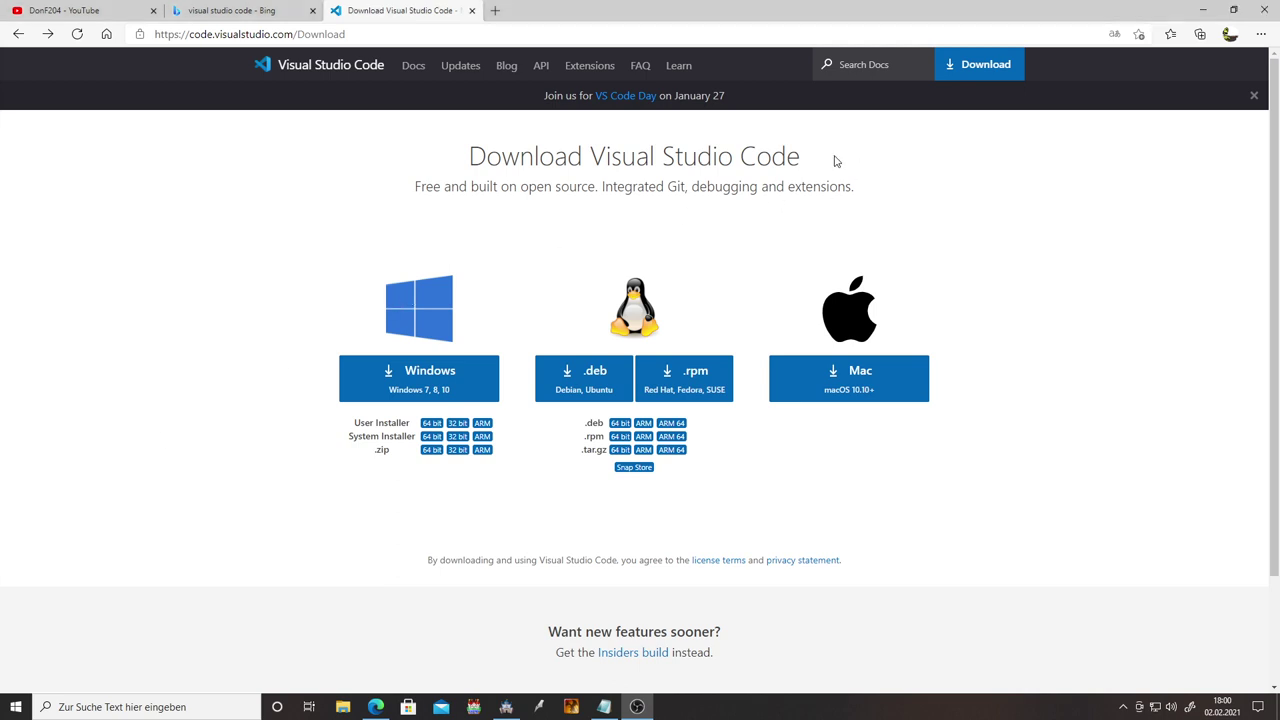
Download the Windows VS Code installer (VSCodeUserSetup-x64-1.52.1.exe) from code.visualstudio.com/Download.
left_click_drag(832, 160, 588, 157)
left_click(615, 182)
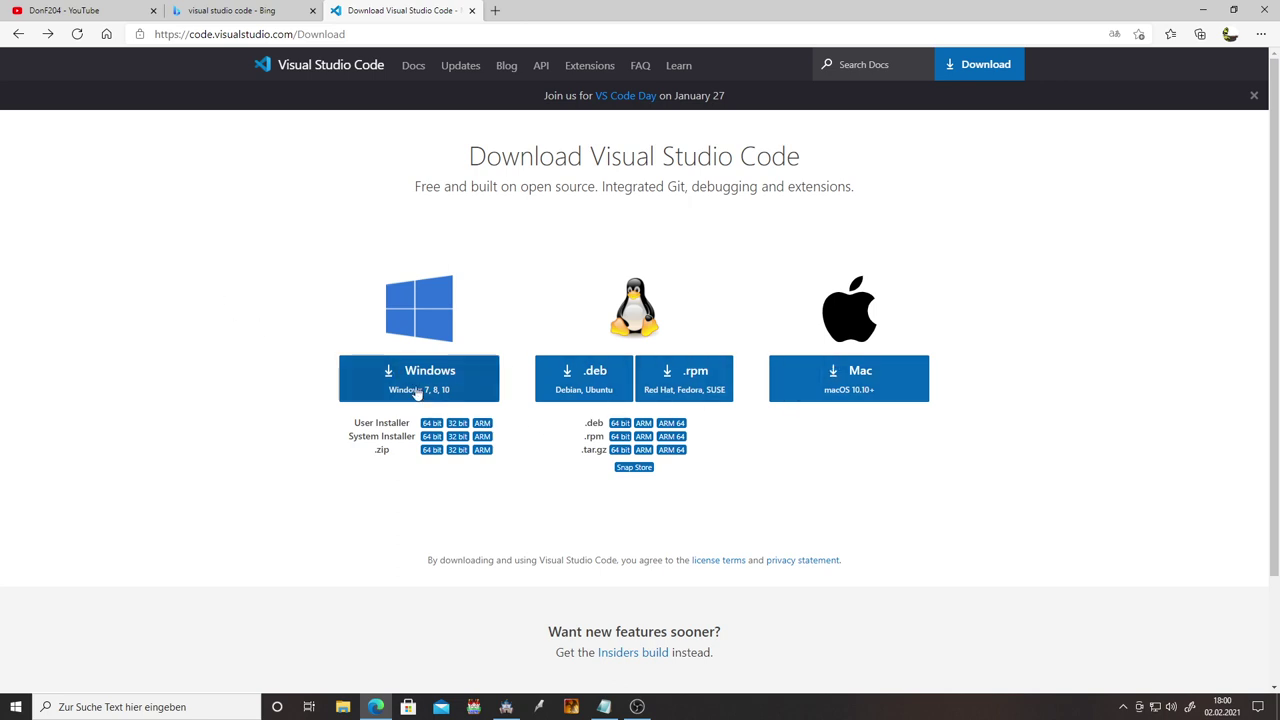
left_click(419, 390)
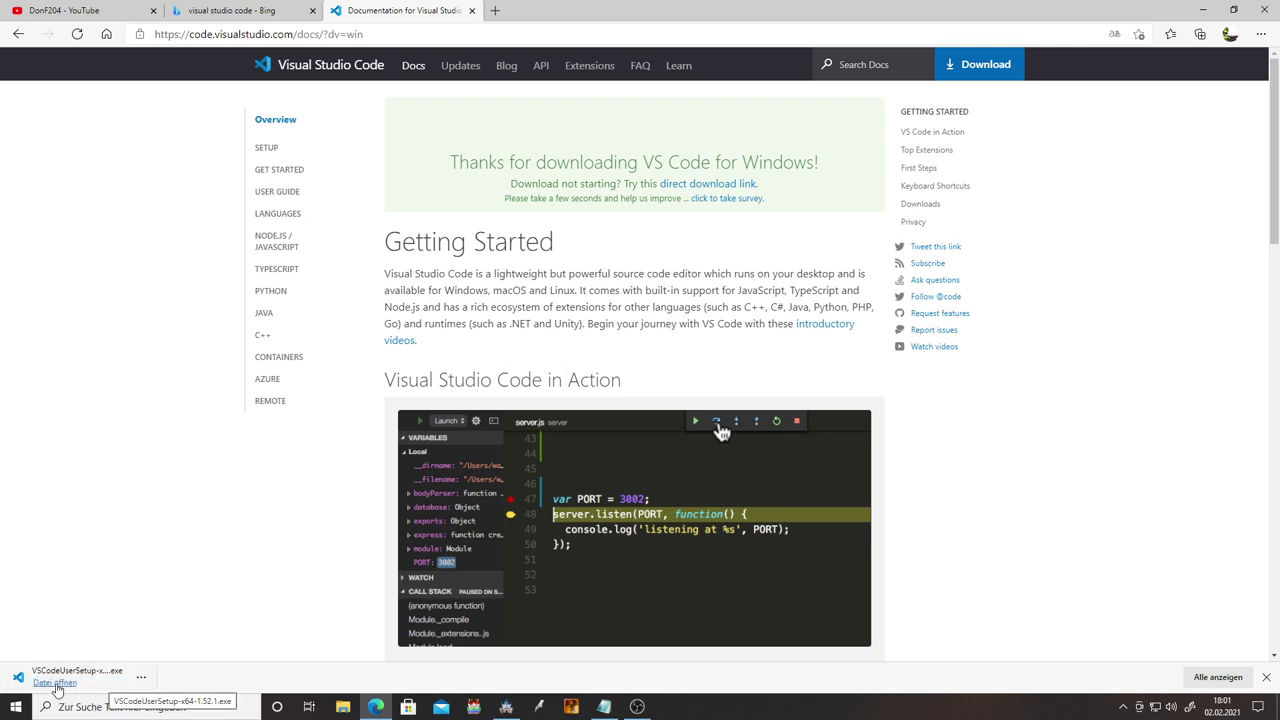
Launch the VS Code installer, accept the license, and keep the default install and Start menu folders.
left_click(55, 683)
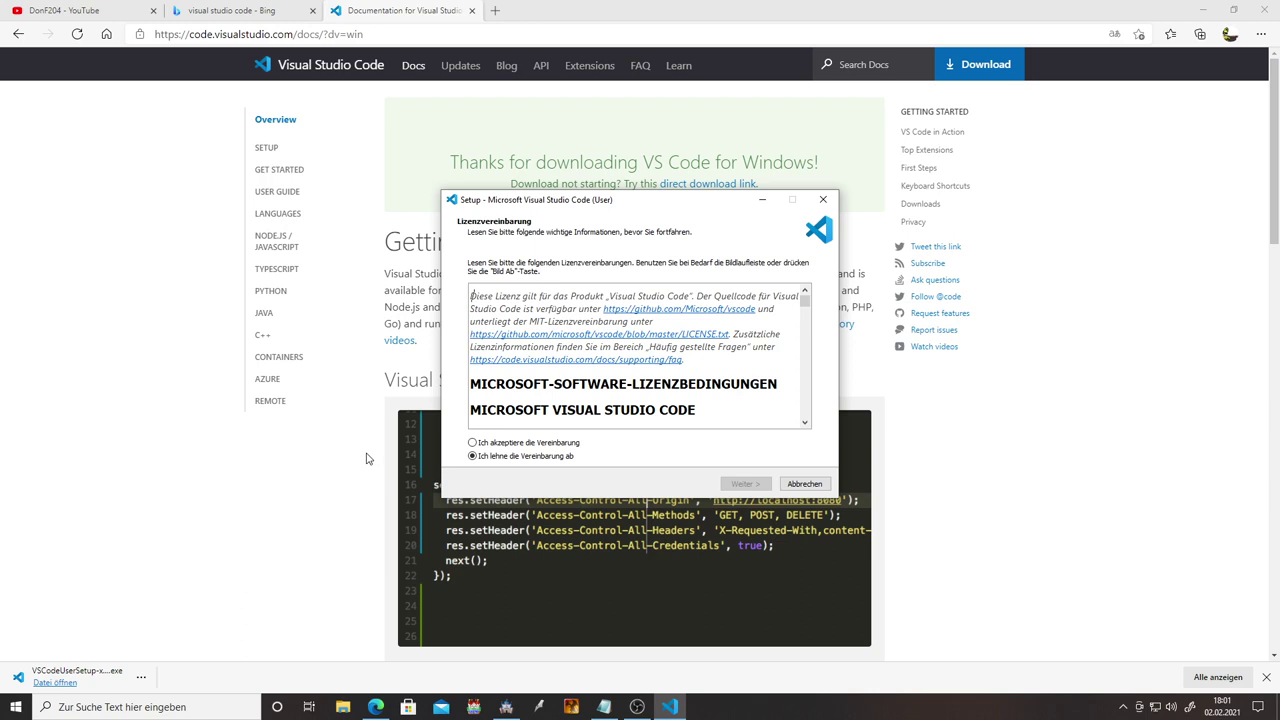
left_click(511, 444)
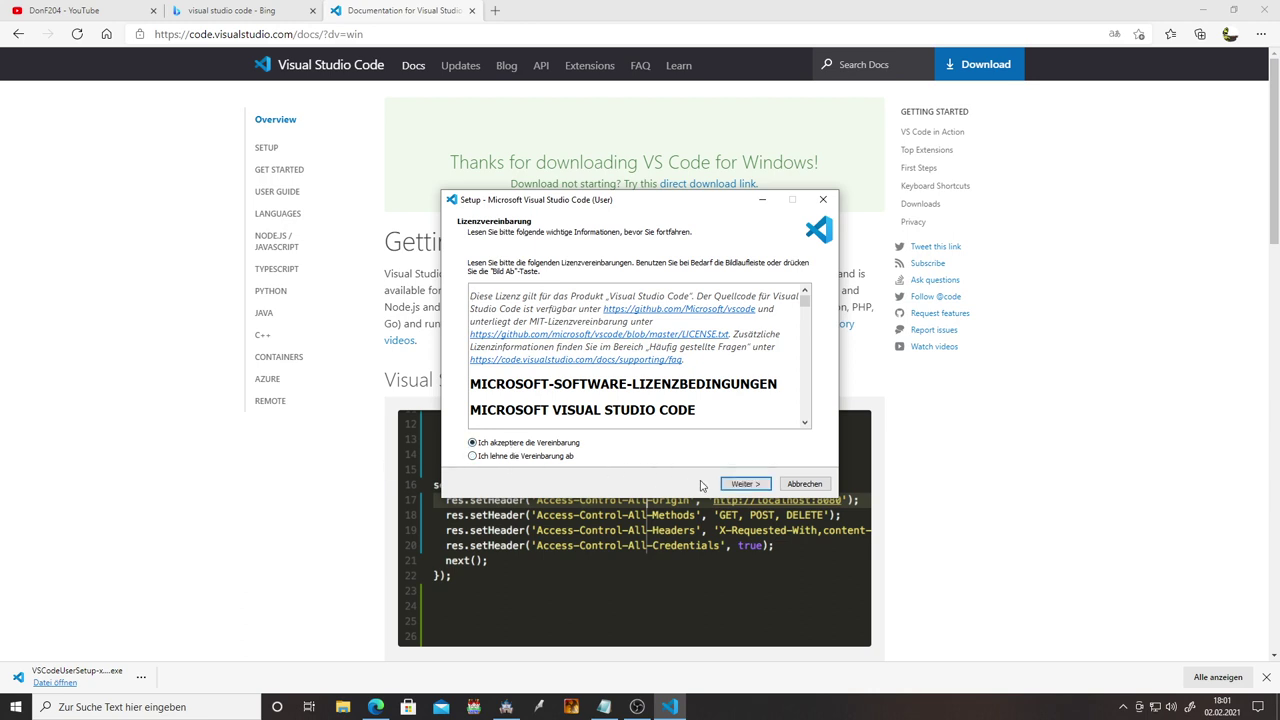
left_click(759, 488)
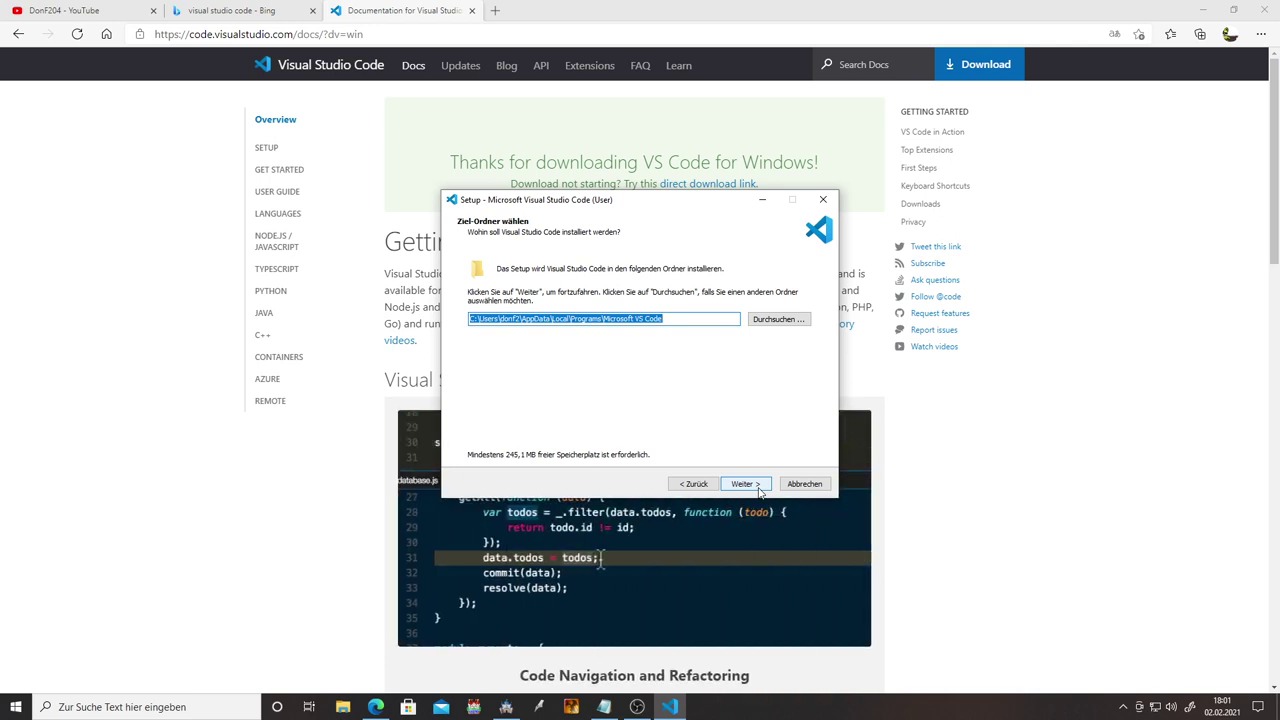
left_click(759, 485)
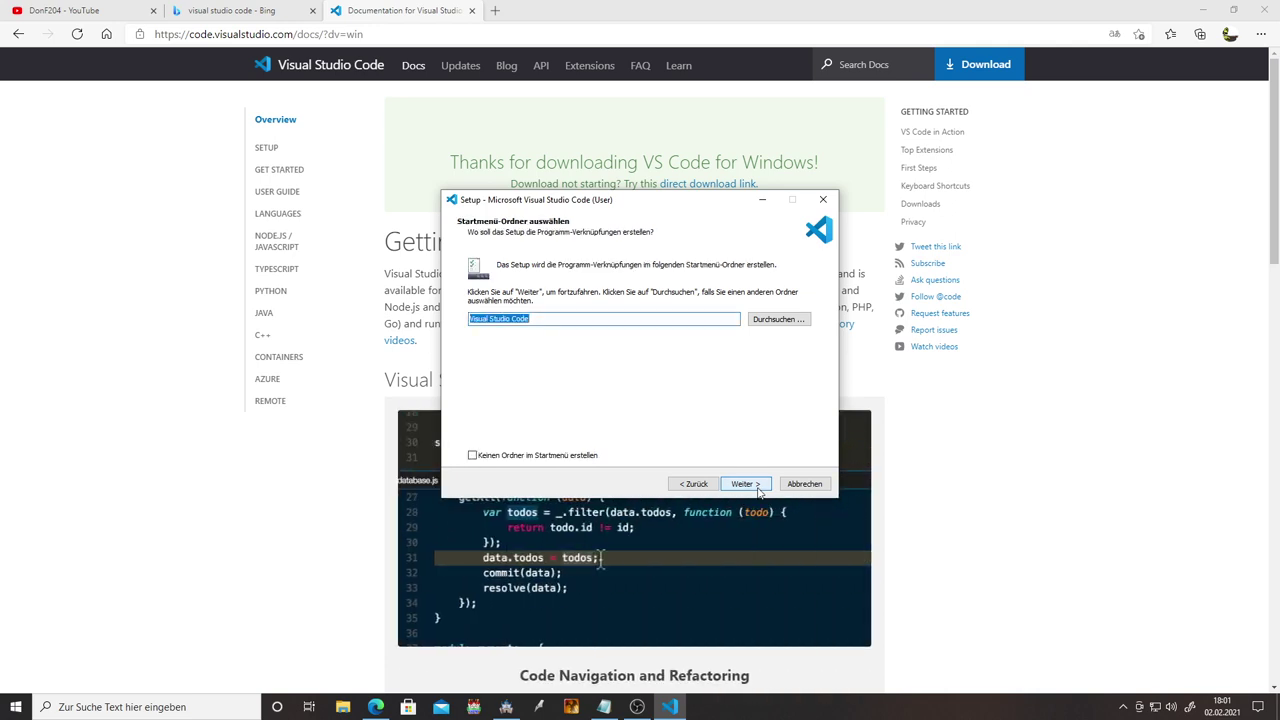
left_click(759, 487)
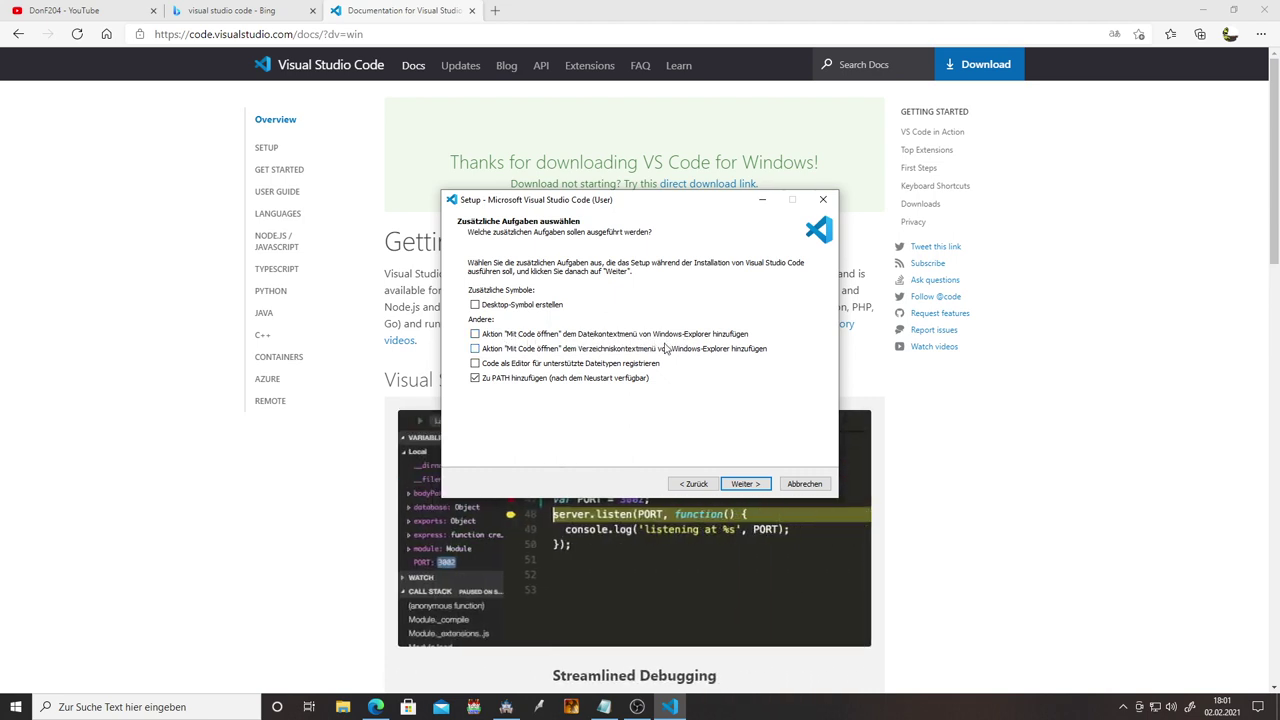
Enable both 'Mit Code öffnen' file and folder context-menu actions, install, and finish setup.
left_click(475, 334)
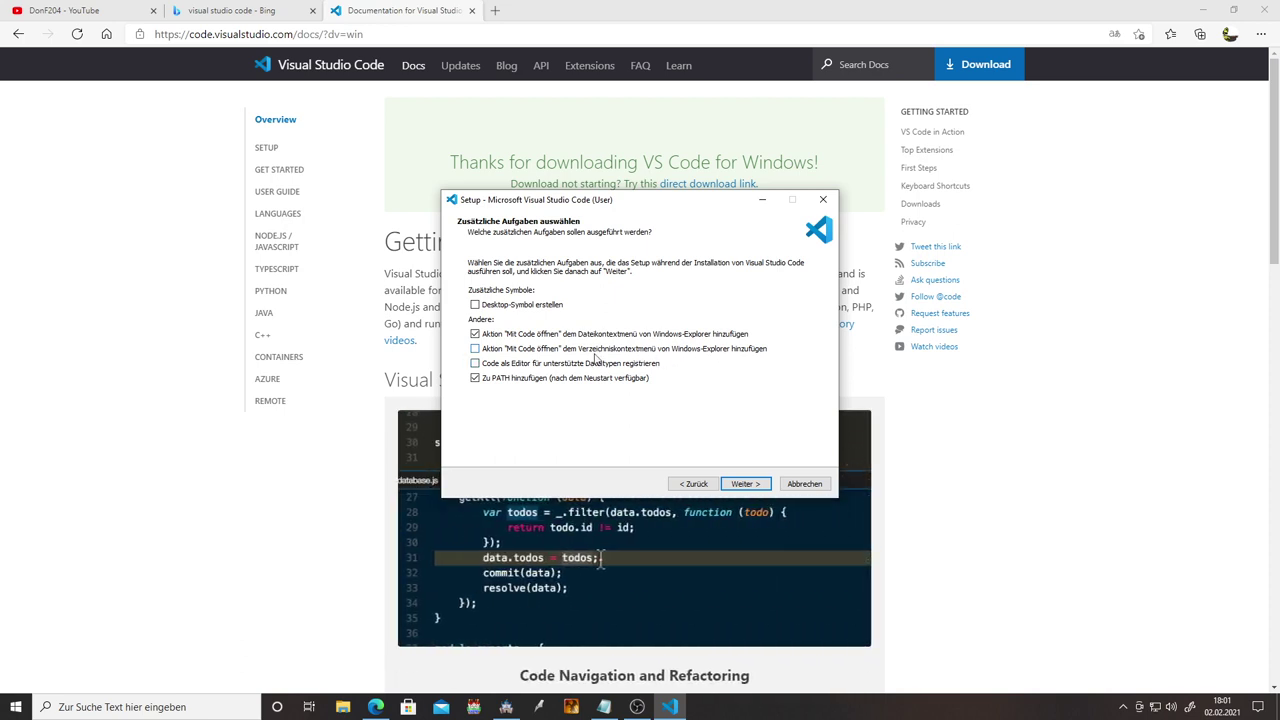
left_click(475, 349)
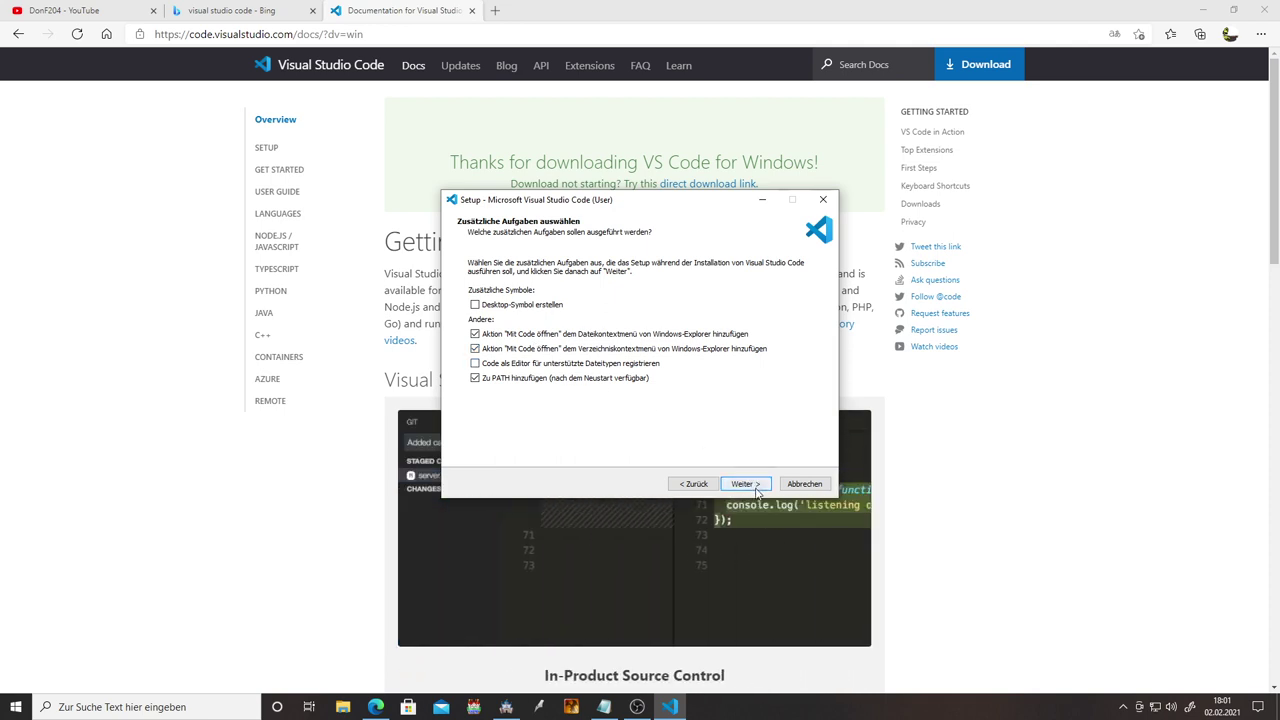
left_click(757, 487)
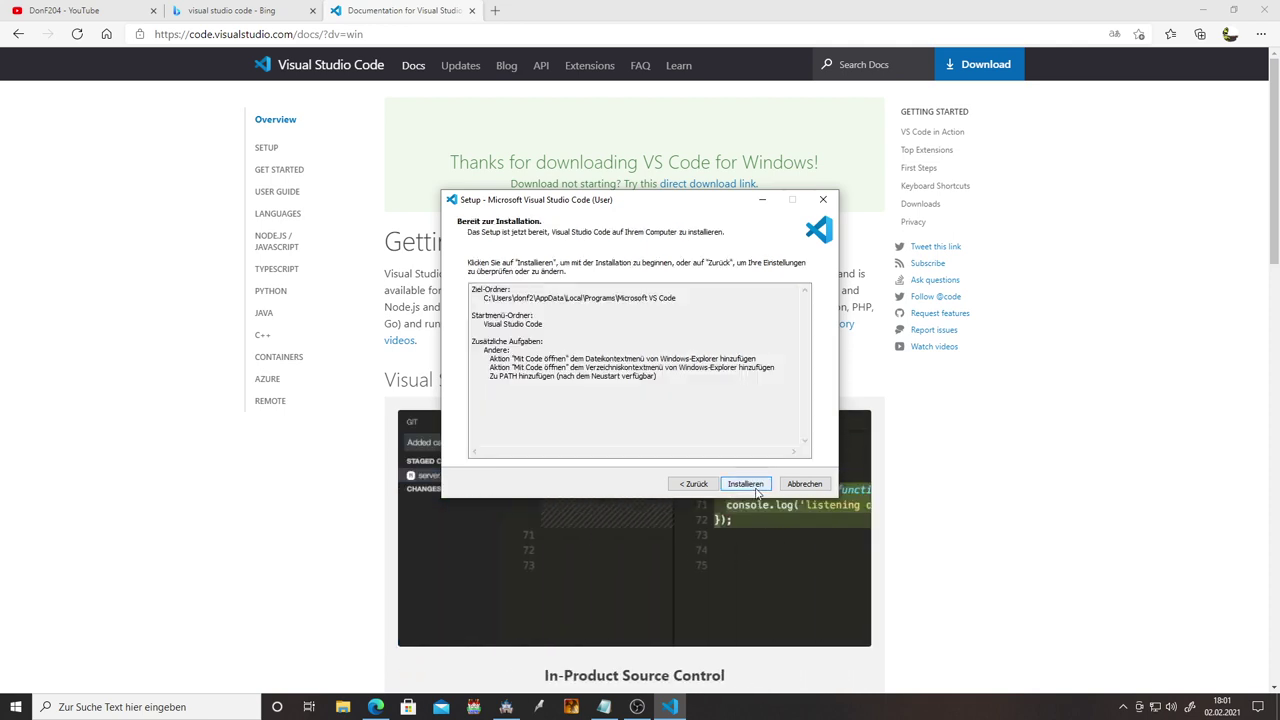
left_click(757, 487)
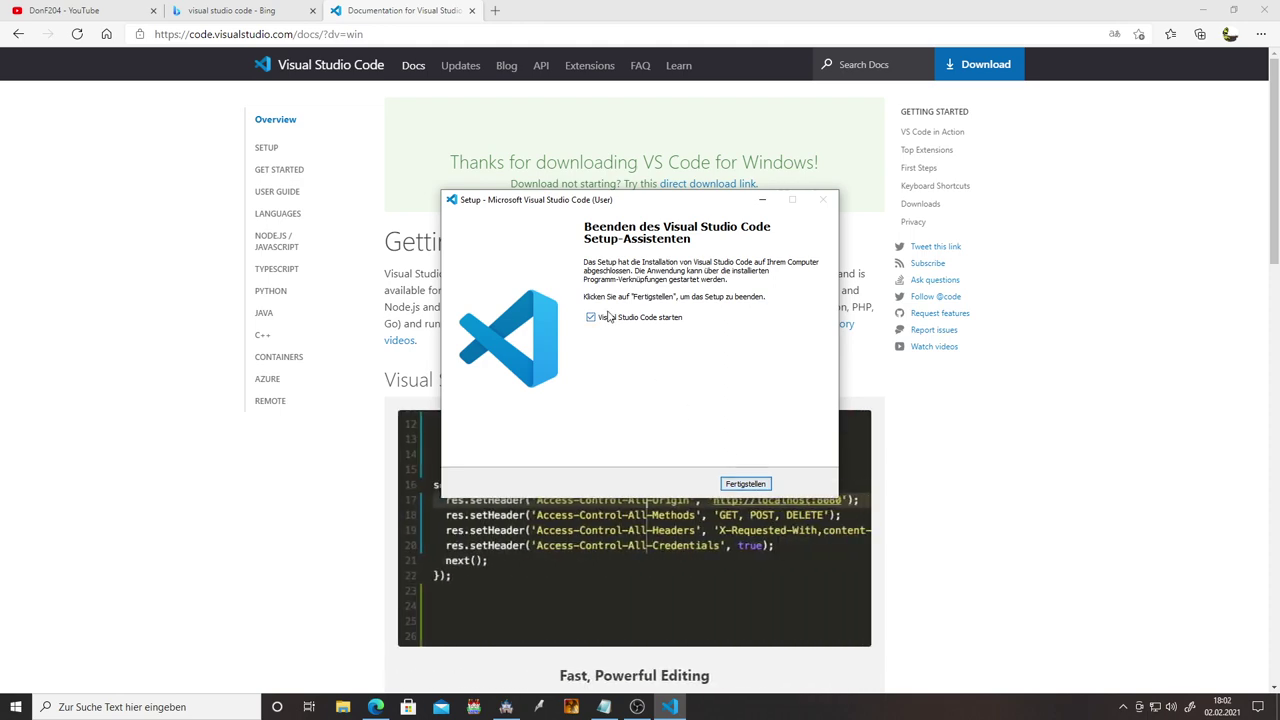
left_click(744, 485)
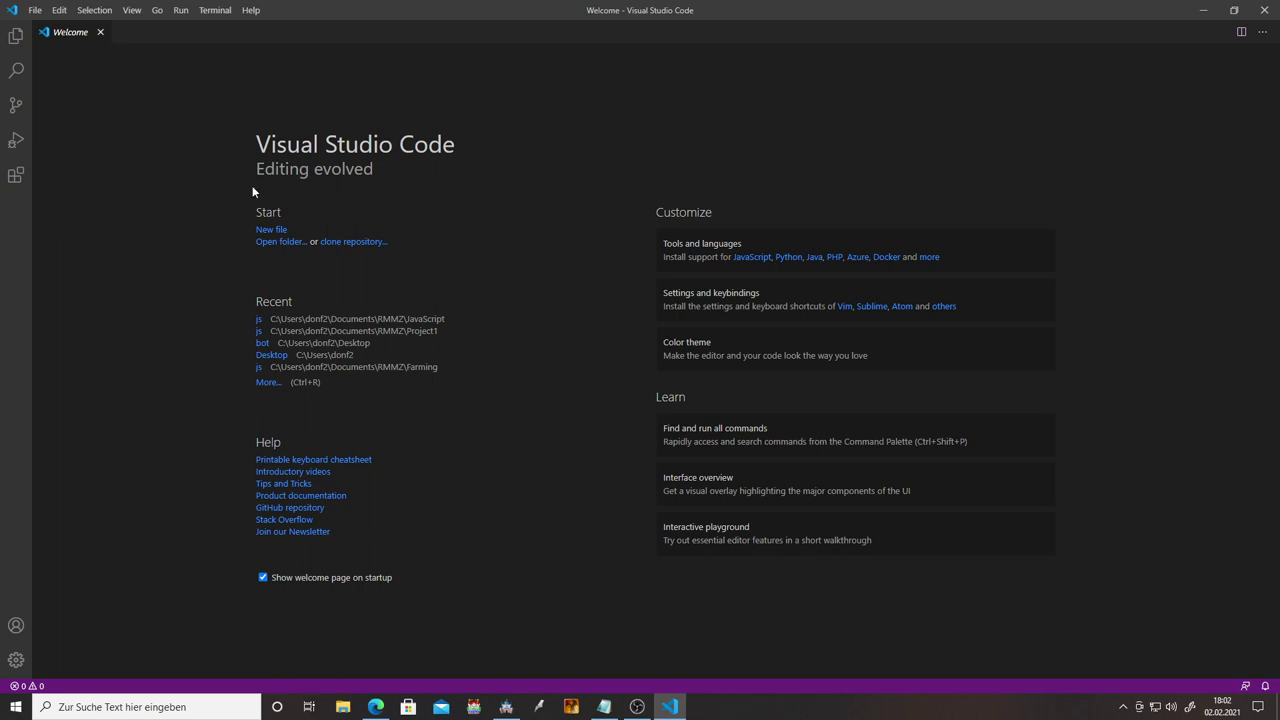
Search the Extensions marketplace for 'RPGMaker'.
left_click(16, 178)
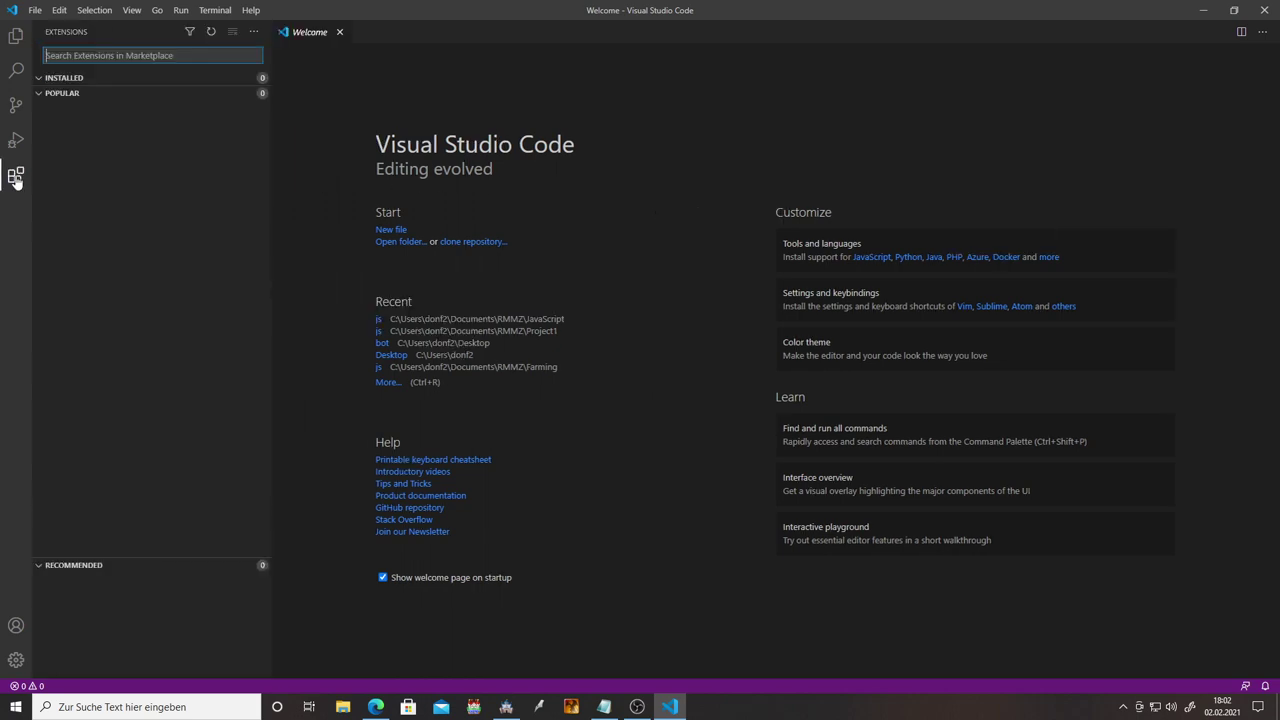
scroll(123, 491, "down", 5)
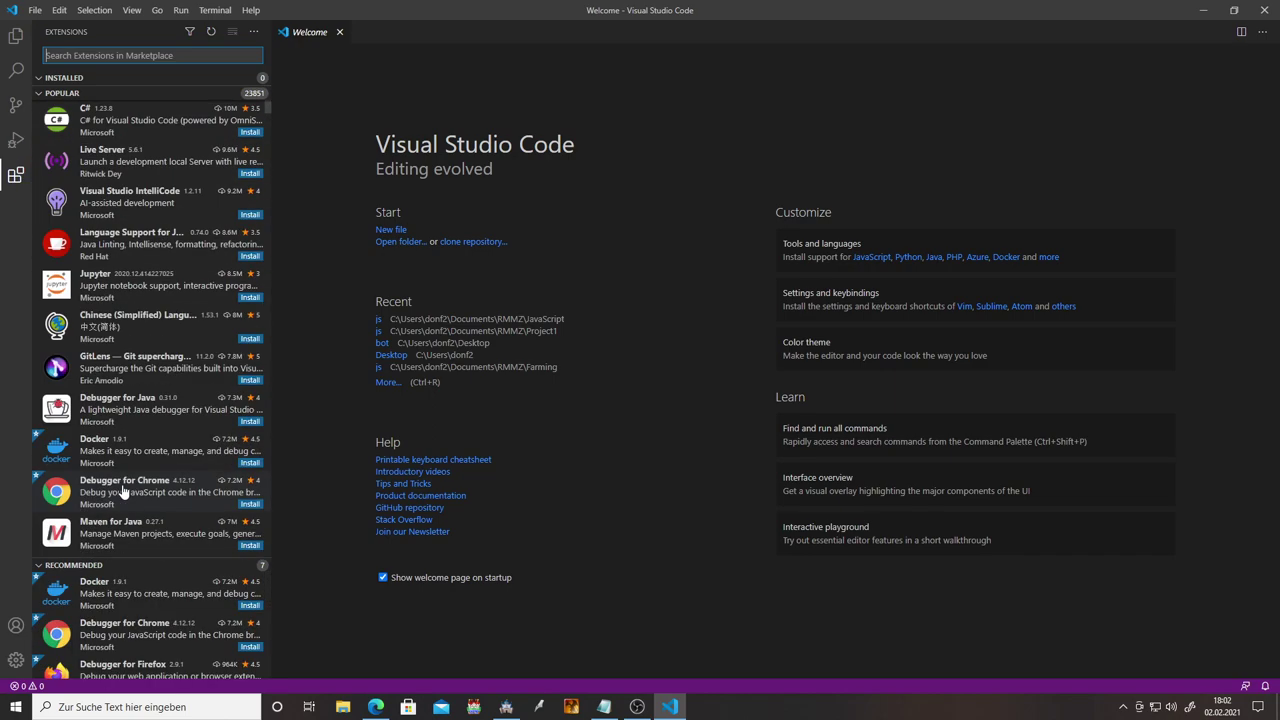
scroll(123, 491, "down", 2)
left_click_drag(266, 104, 265, 318)
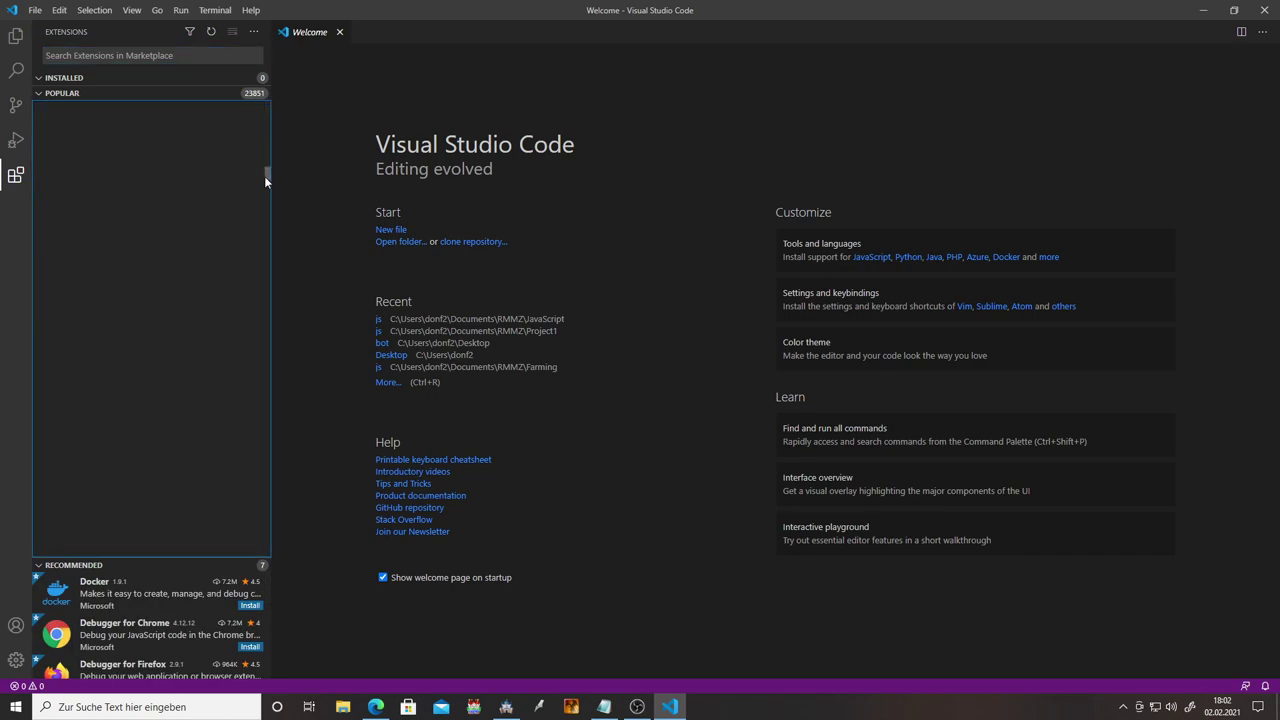
left_click_drag(267, 186, 258, 100)
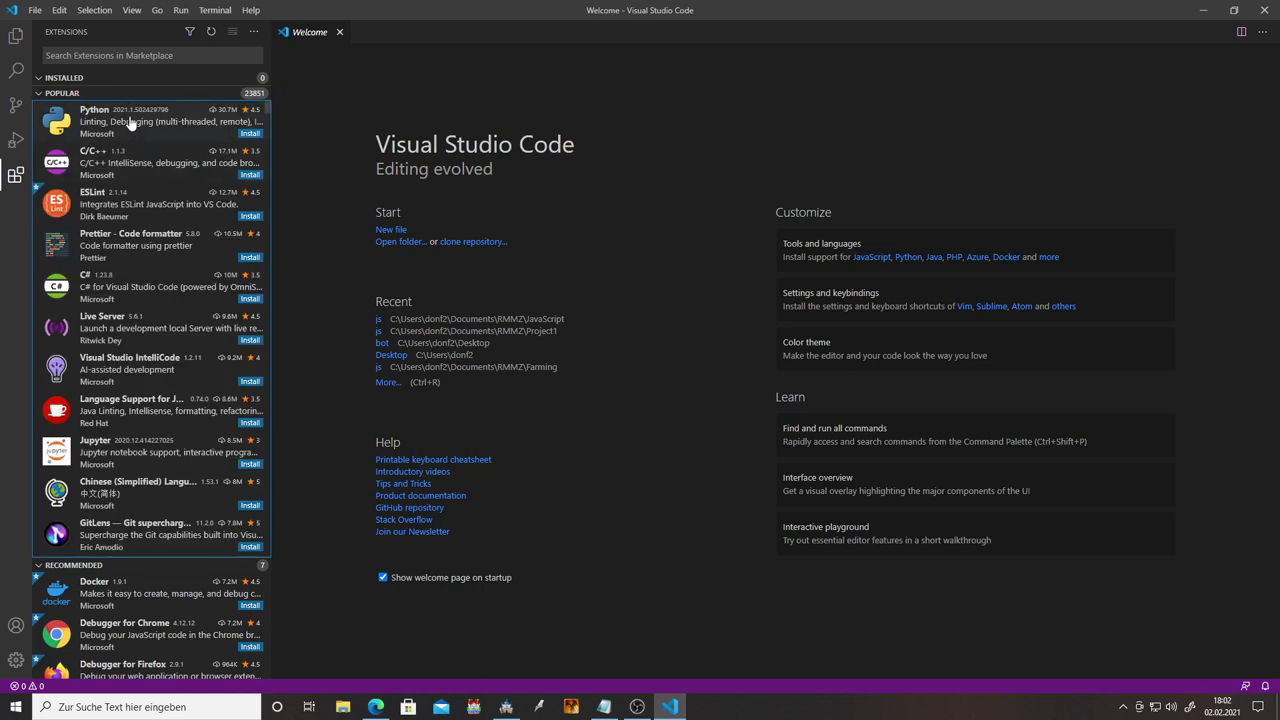
left_click(131, 55)
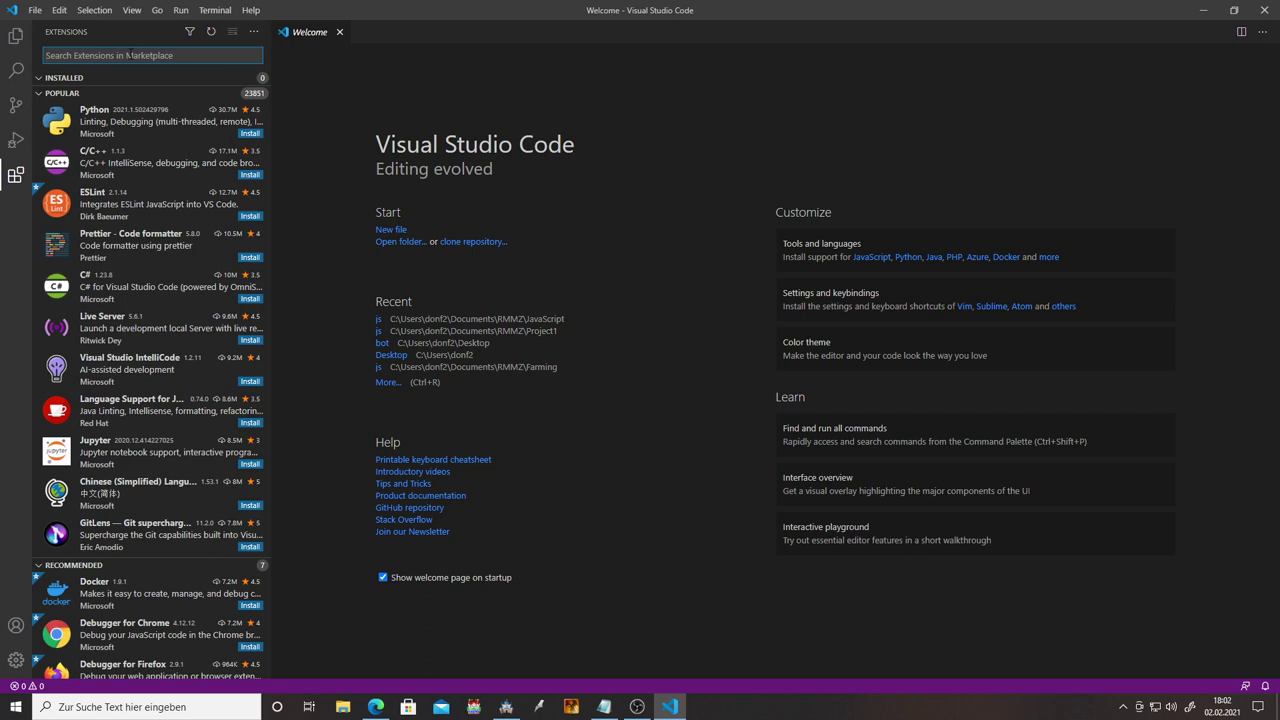
type("RP")
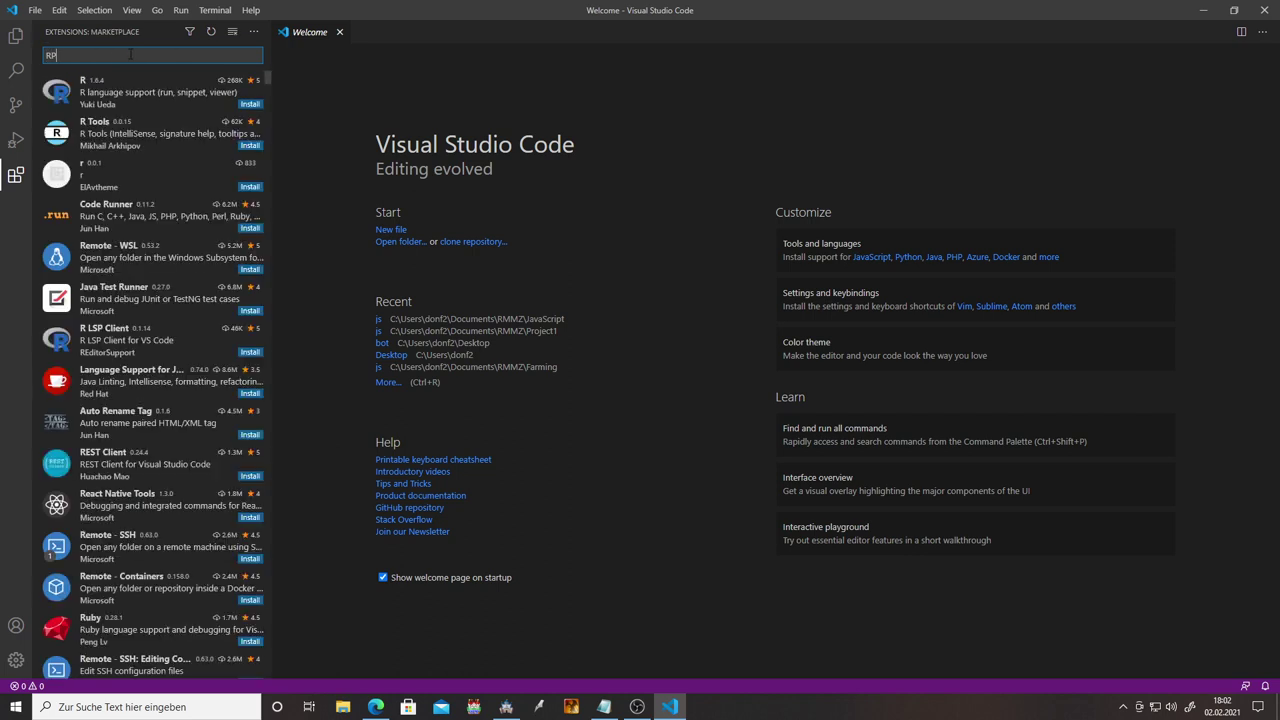
type("GMake")
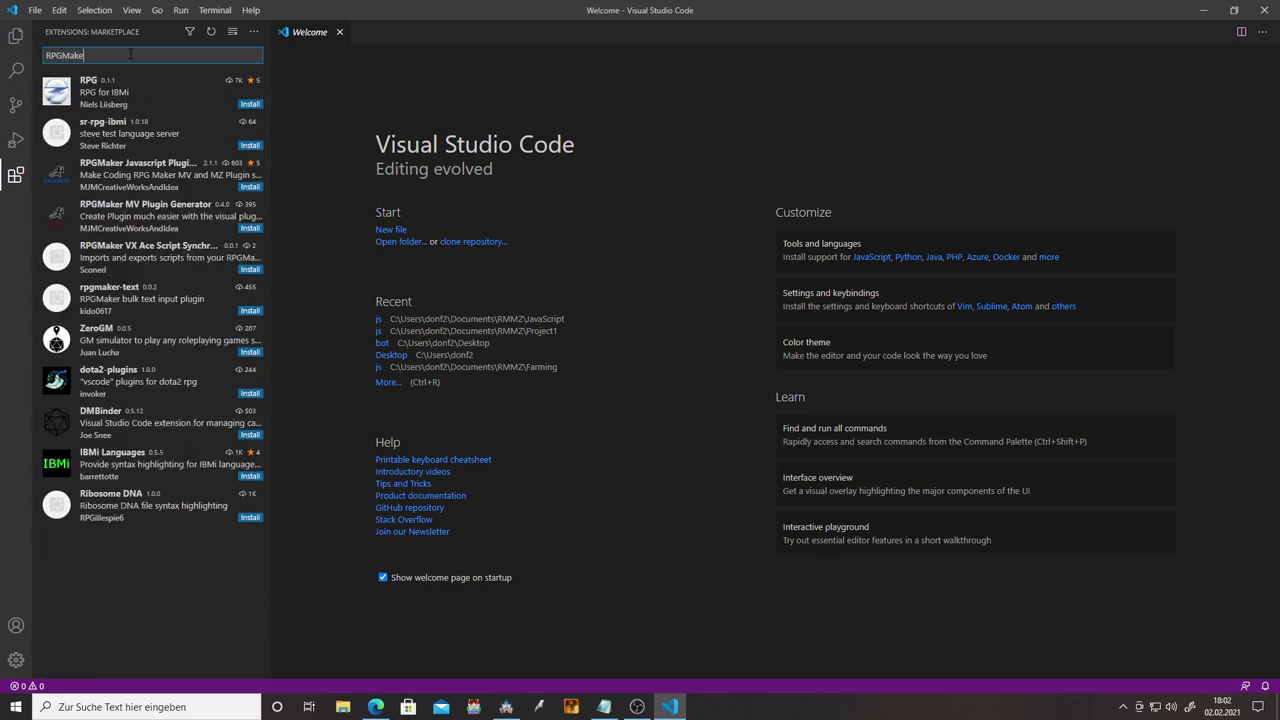
type("r")
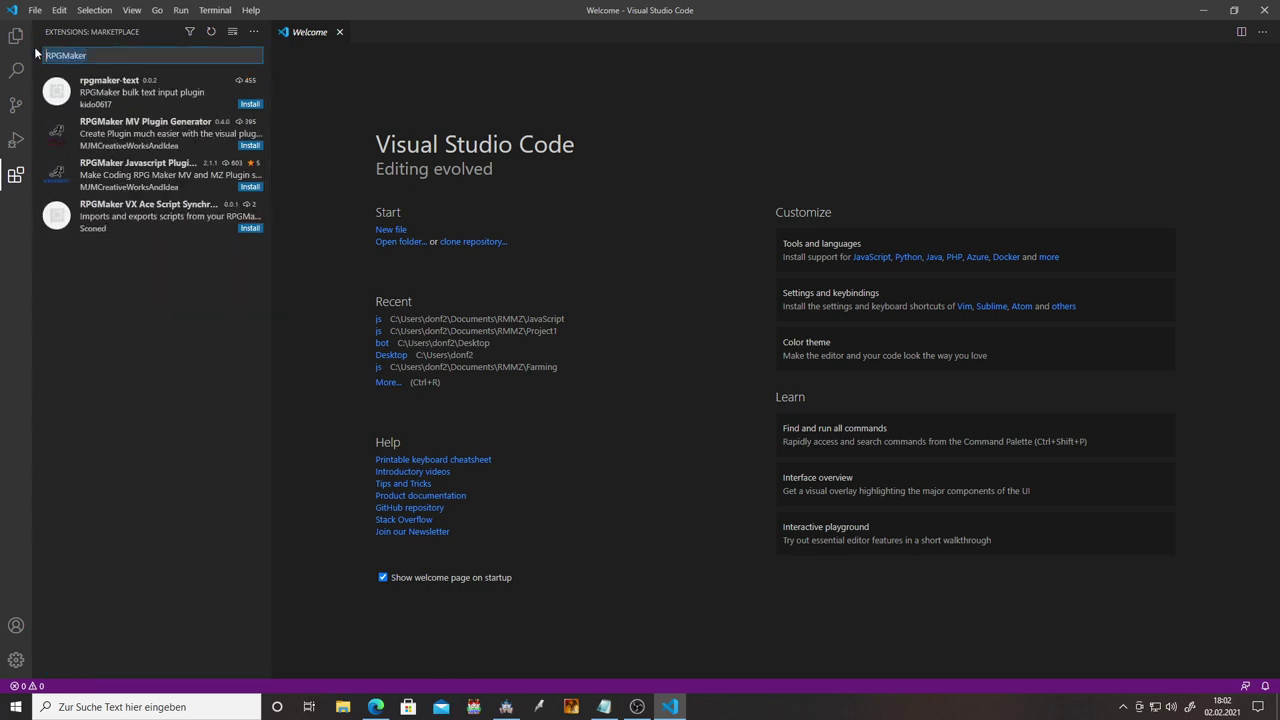
Install the RPGMaker Javascript Plugin Snippet extension and clear the search box.
left_click(134, 291)
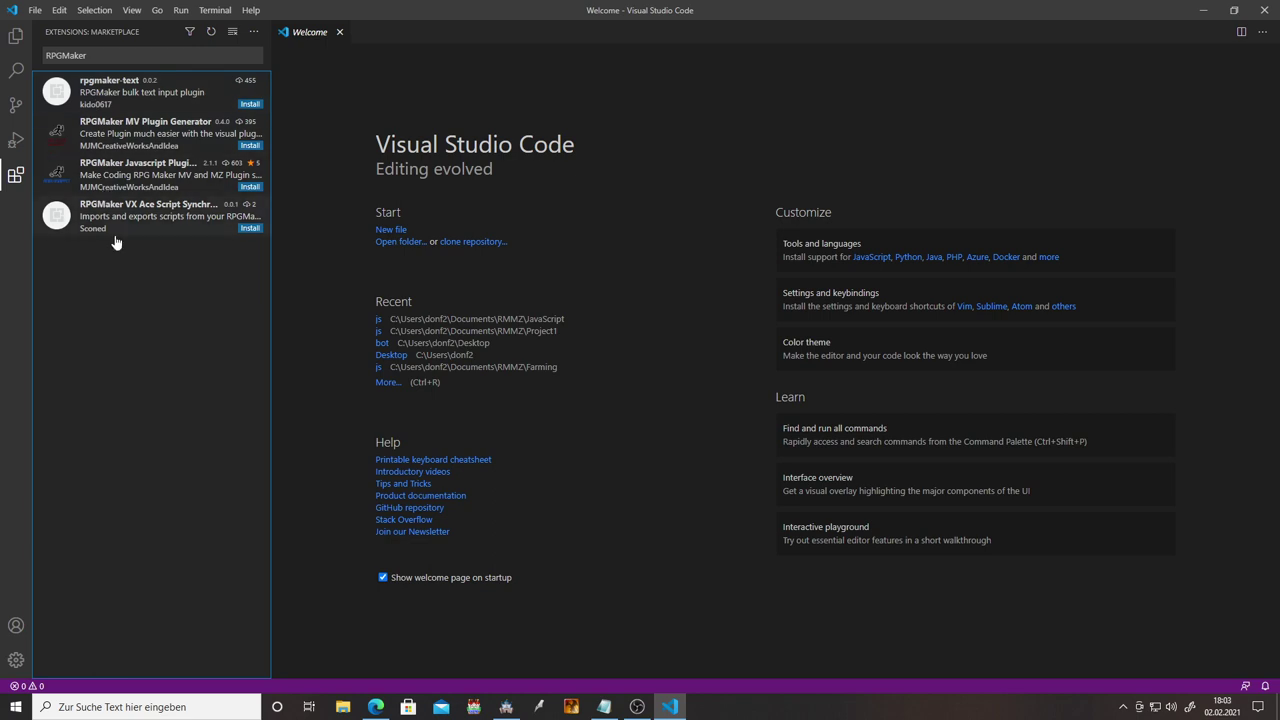
left_click(103, 180)
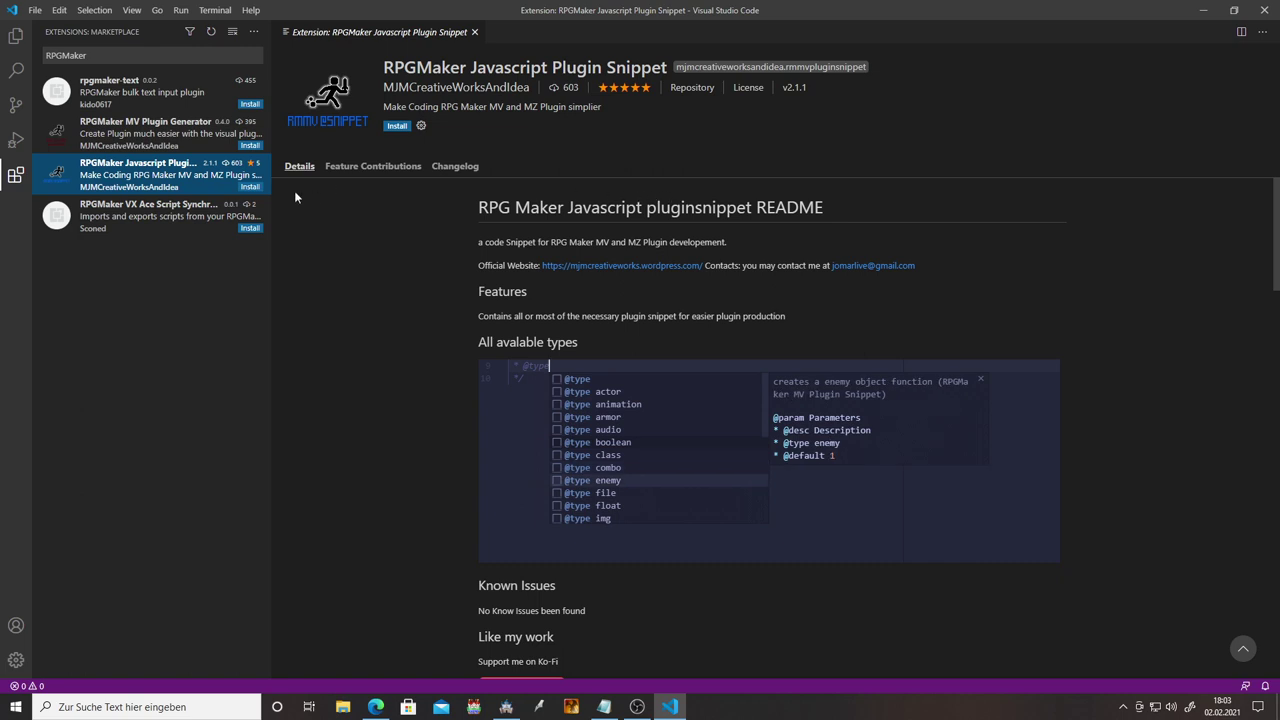
left_click(397, 127)
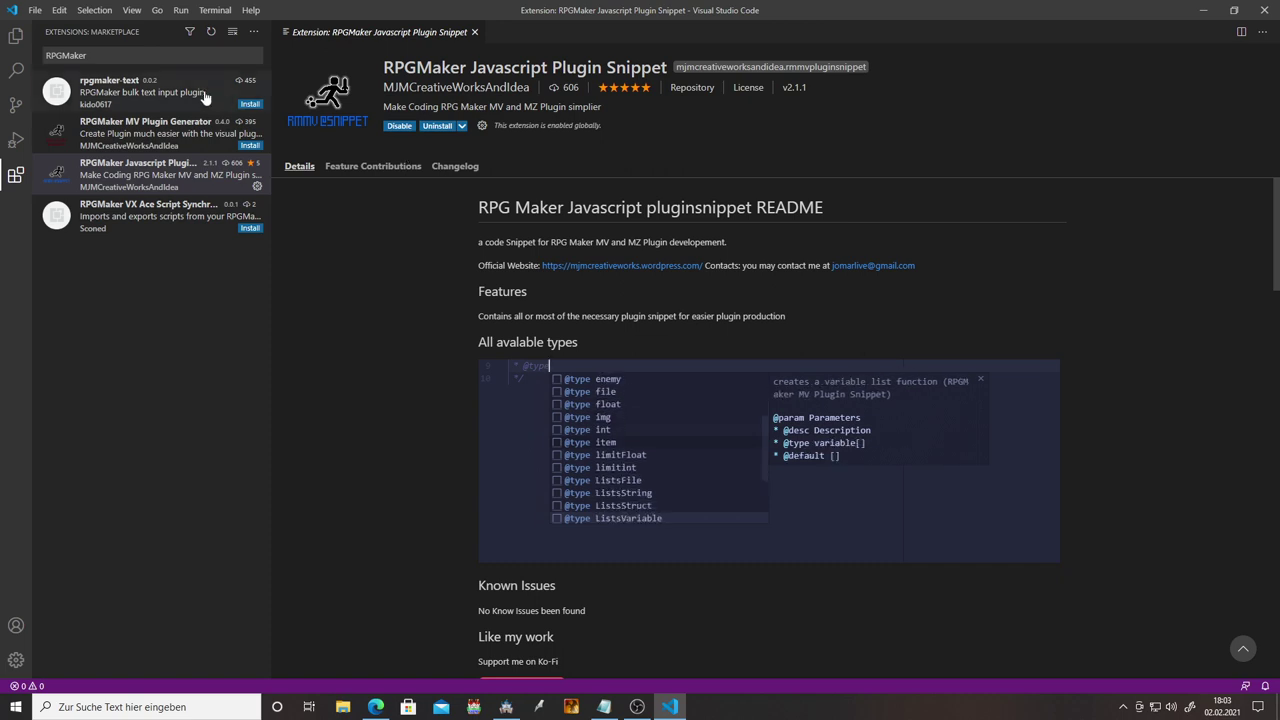
double_click(40, 58)
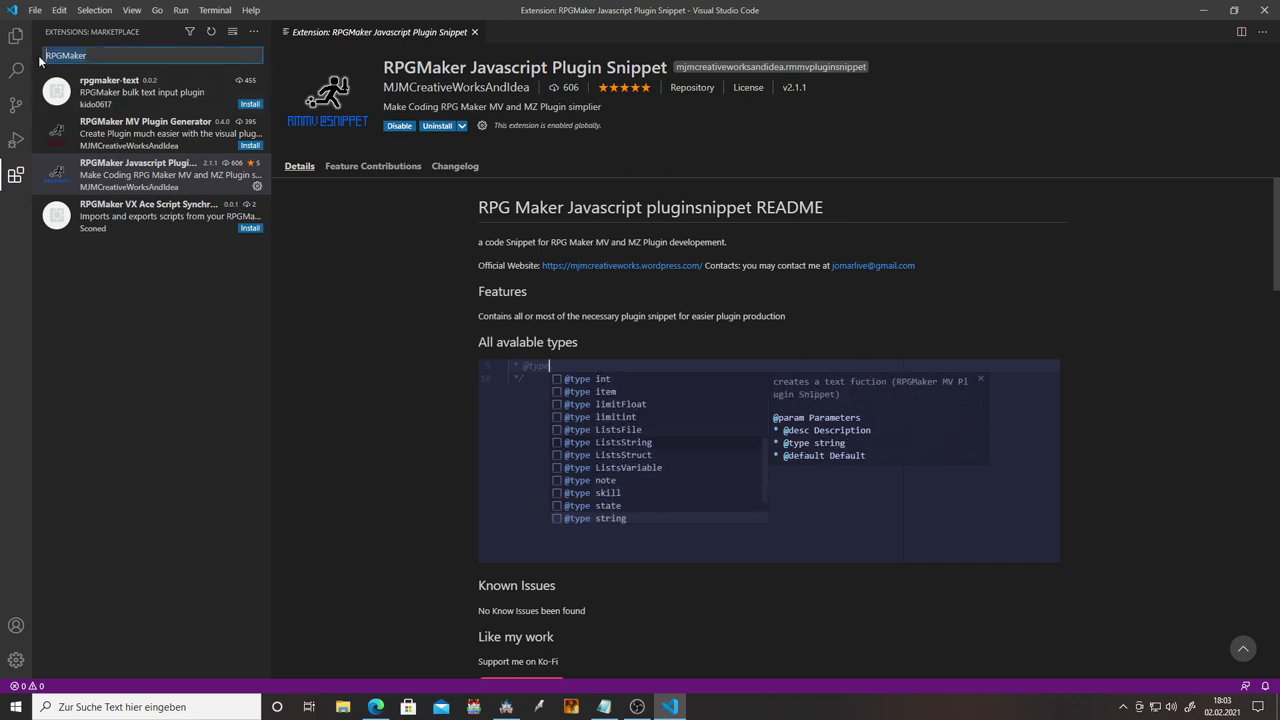
key("BackSpace")
Search for 'German', install the German Language Pack for Visual Studio Code, and restart VS Code.
type("Ge")
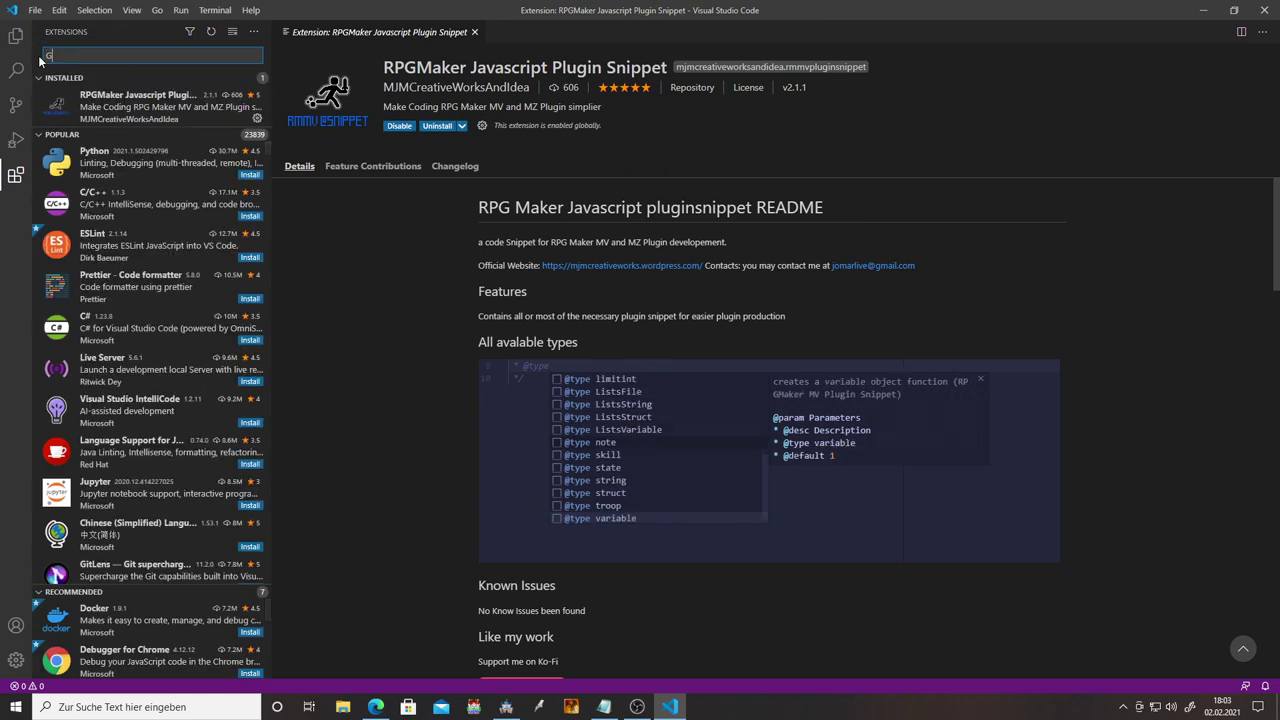
type("rm")
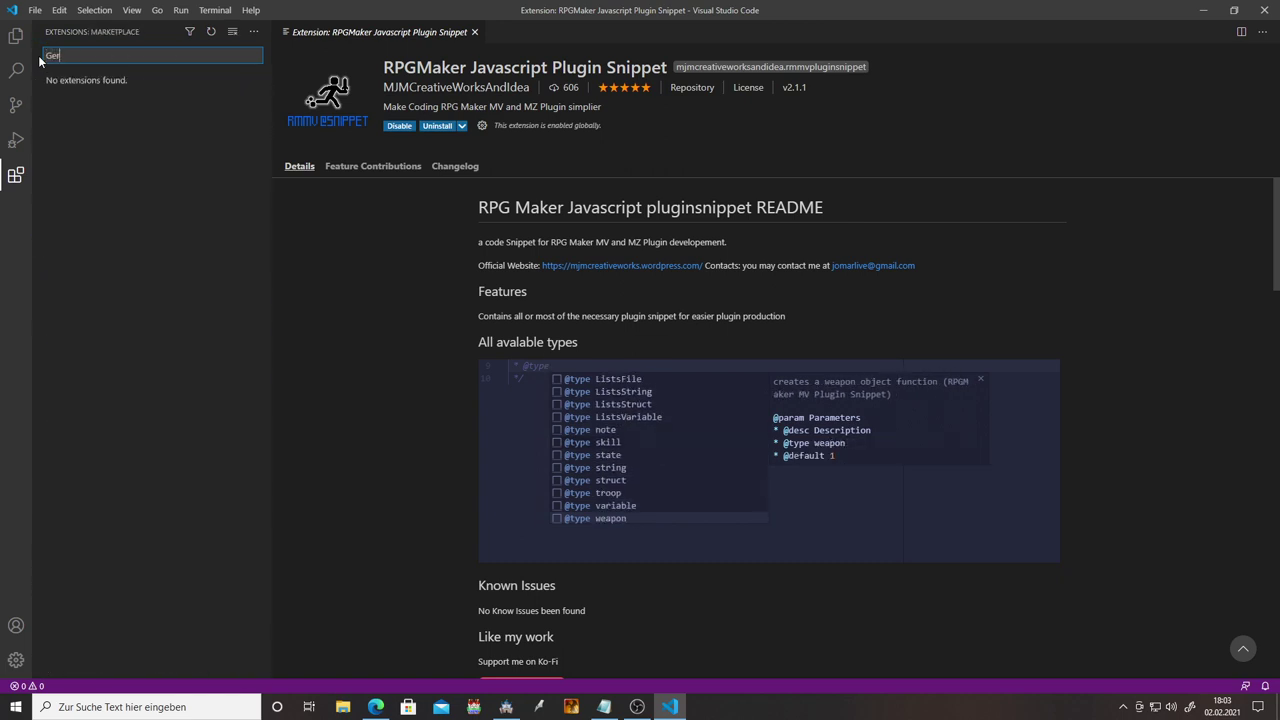
type("an")
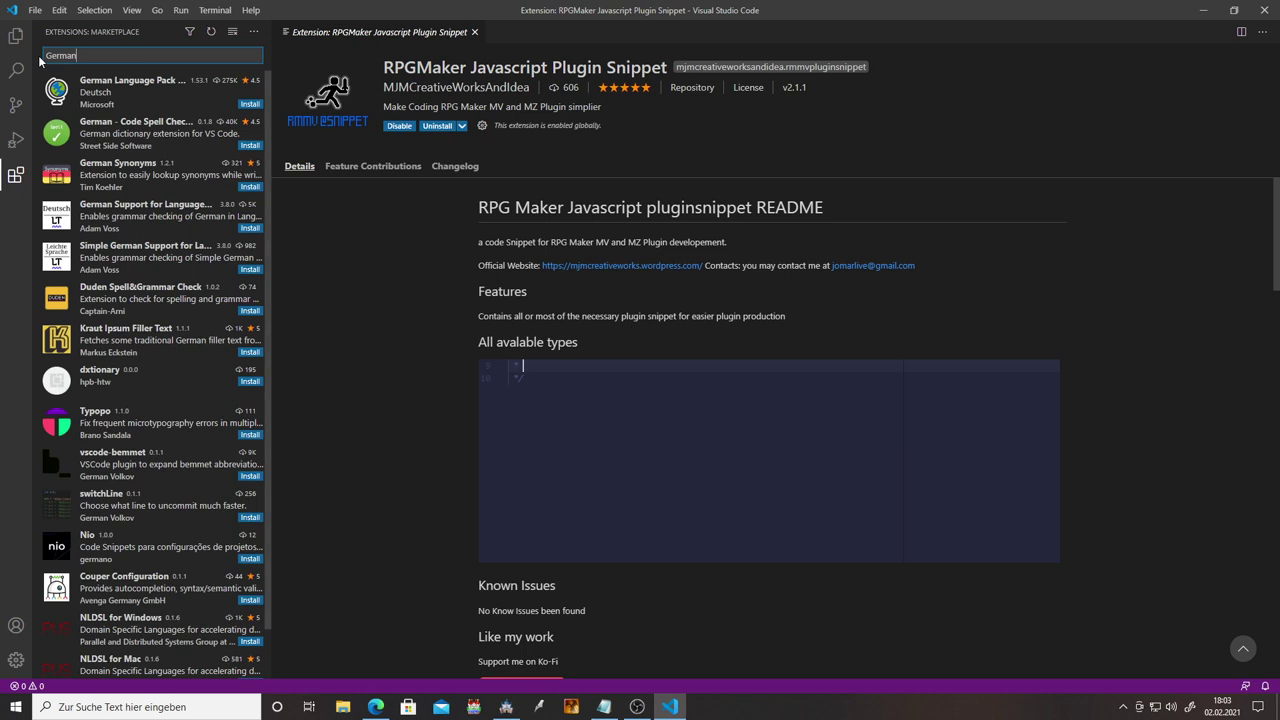
left_click(122, 100)
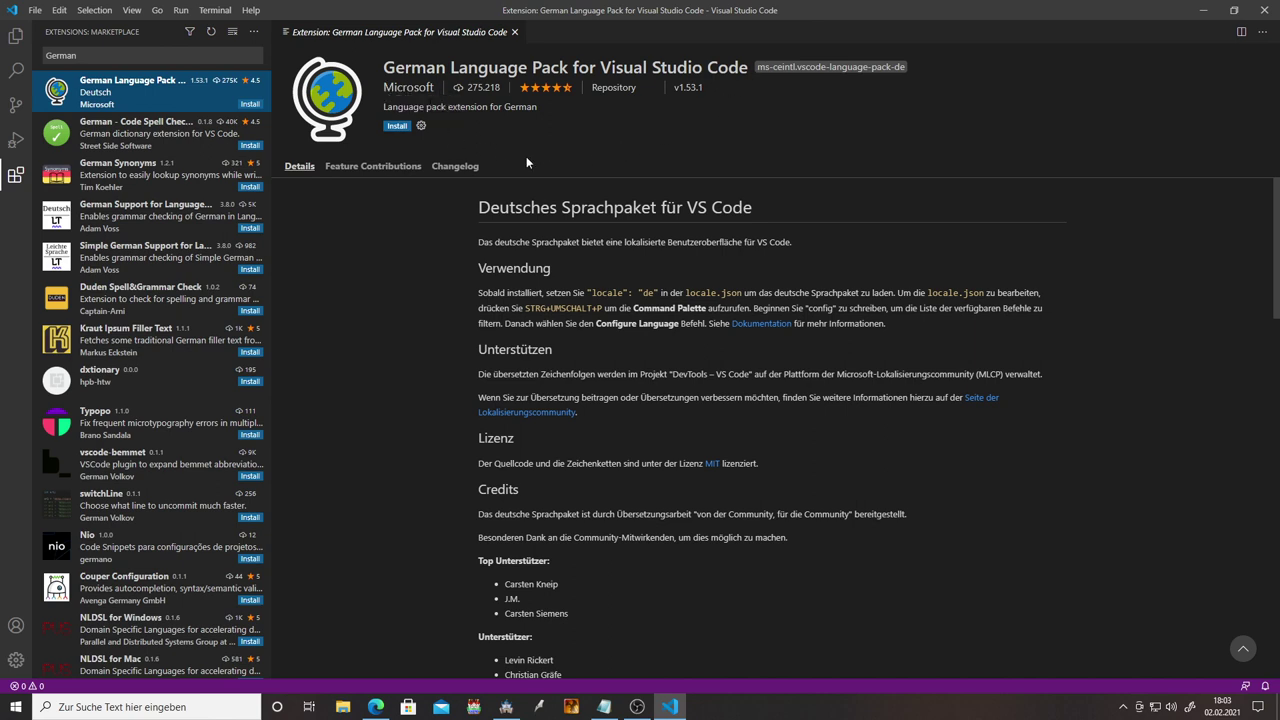
left_click(397, 126)
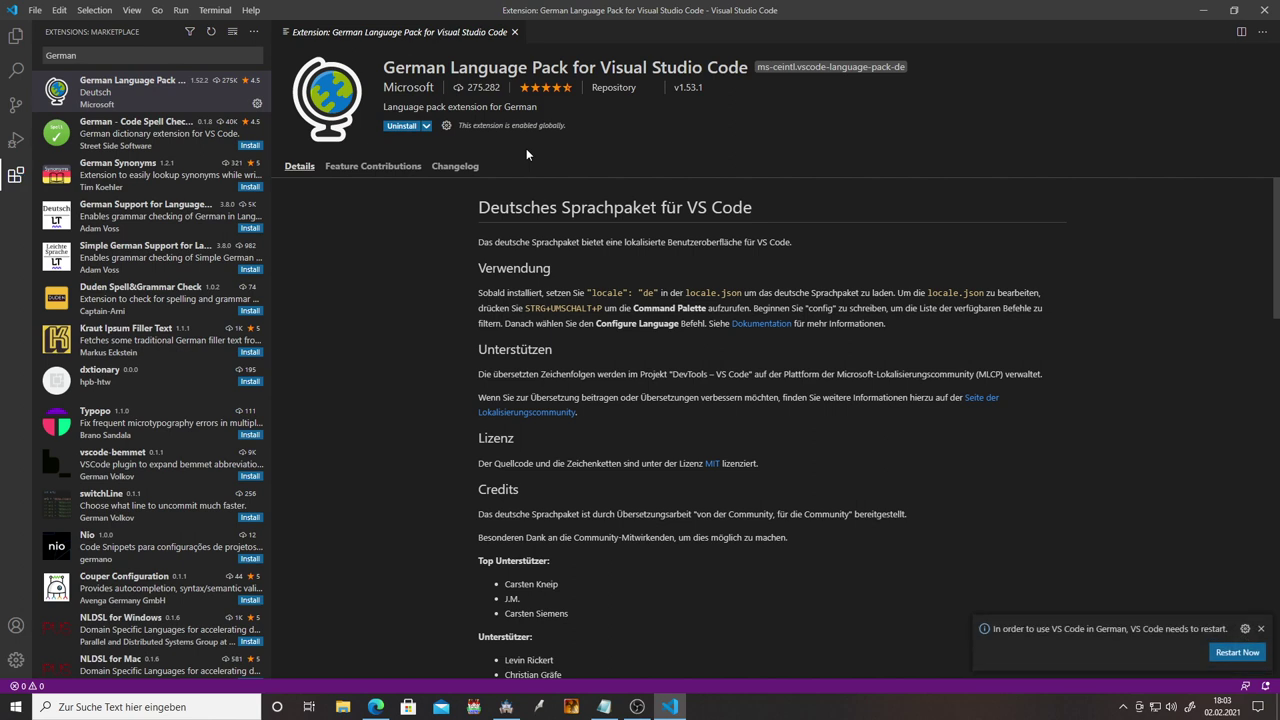
left_click(1236, 653)
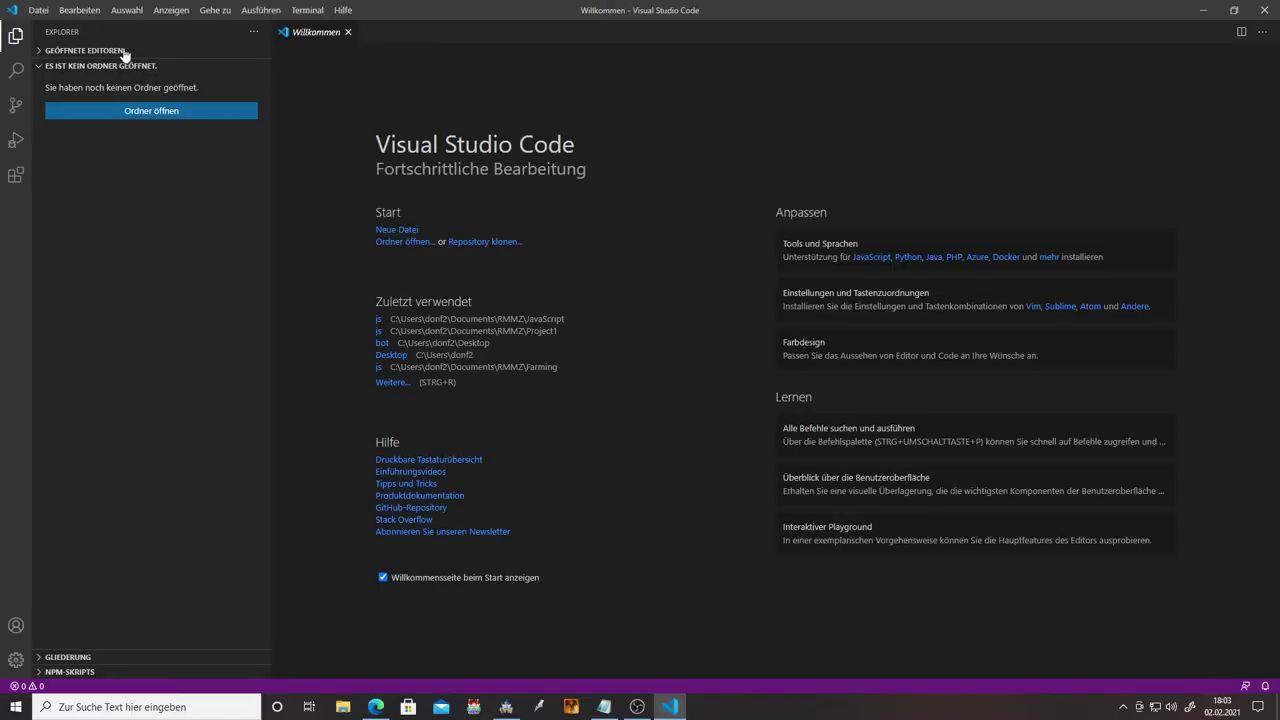
Check the installed German Language Pack and RPGMaker plugin extension details in the Extensions view.
left_click(45, 15)
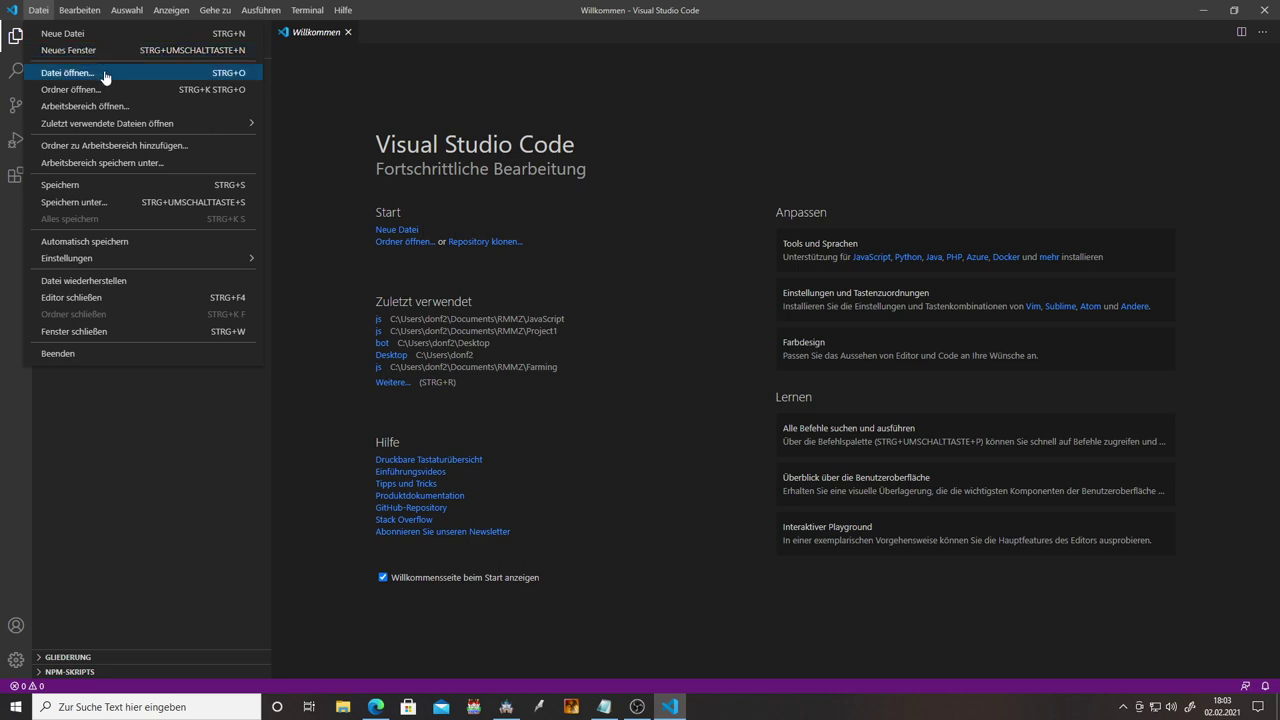
left_click(194, 436)
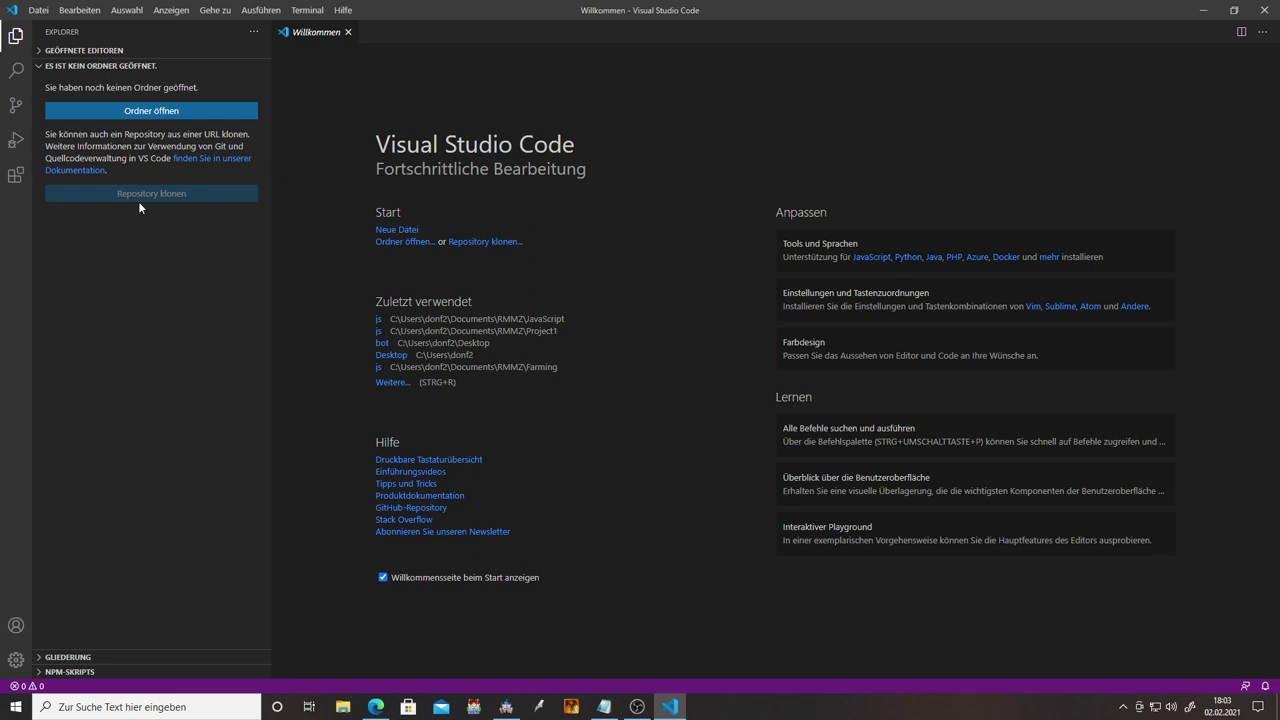
left_click(15, 176)
left_click(142, 100)
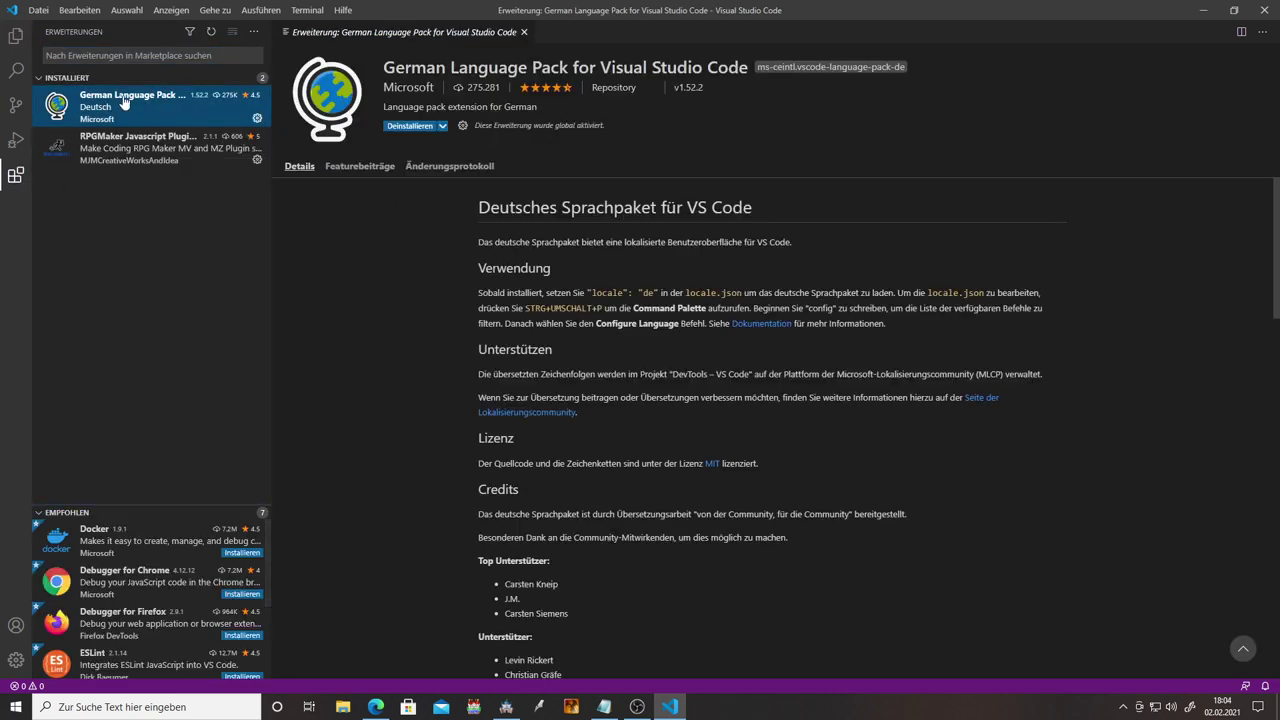
left_click(145, 158)
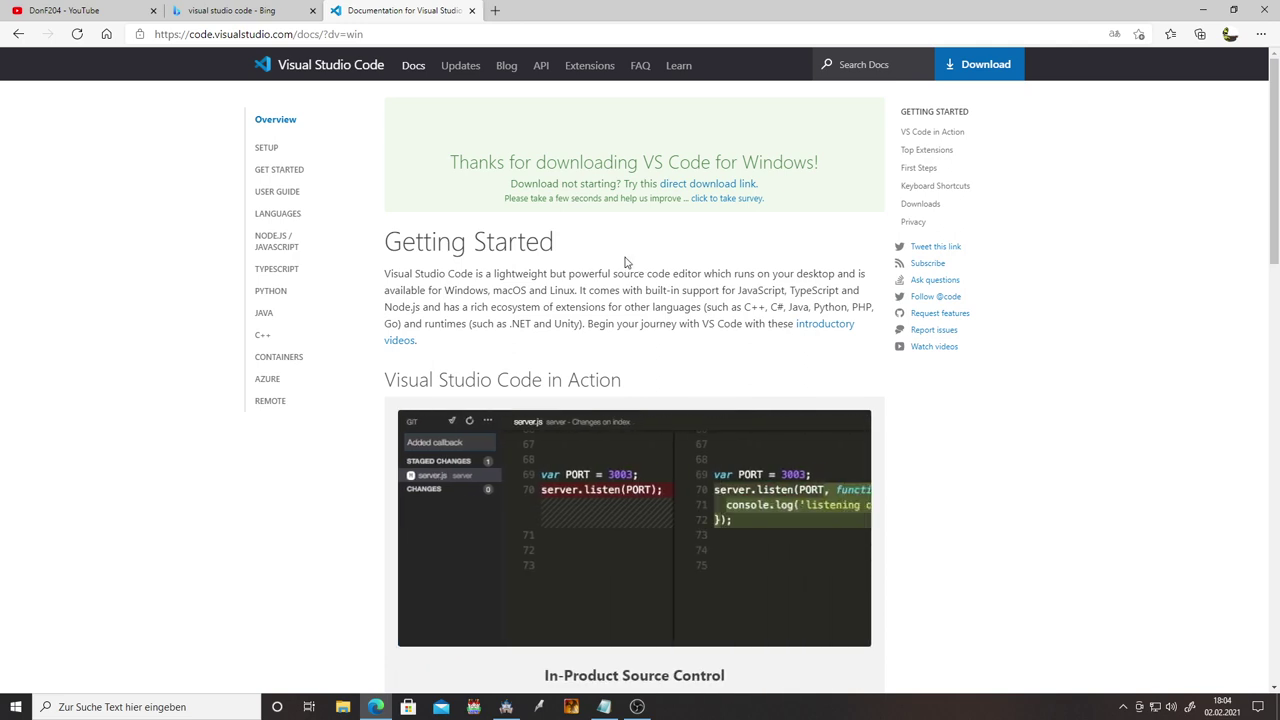
In RPG Maker MZ, choose Spiel > Spielordner öffnen to open the project folder.
left_click(507, 707)
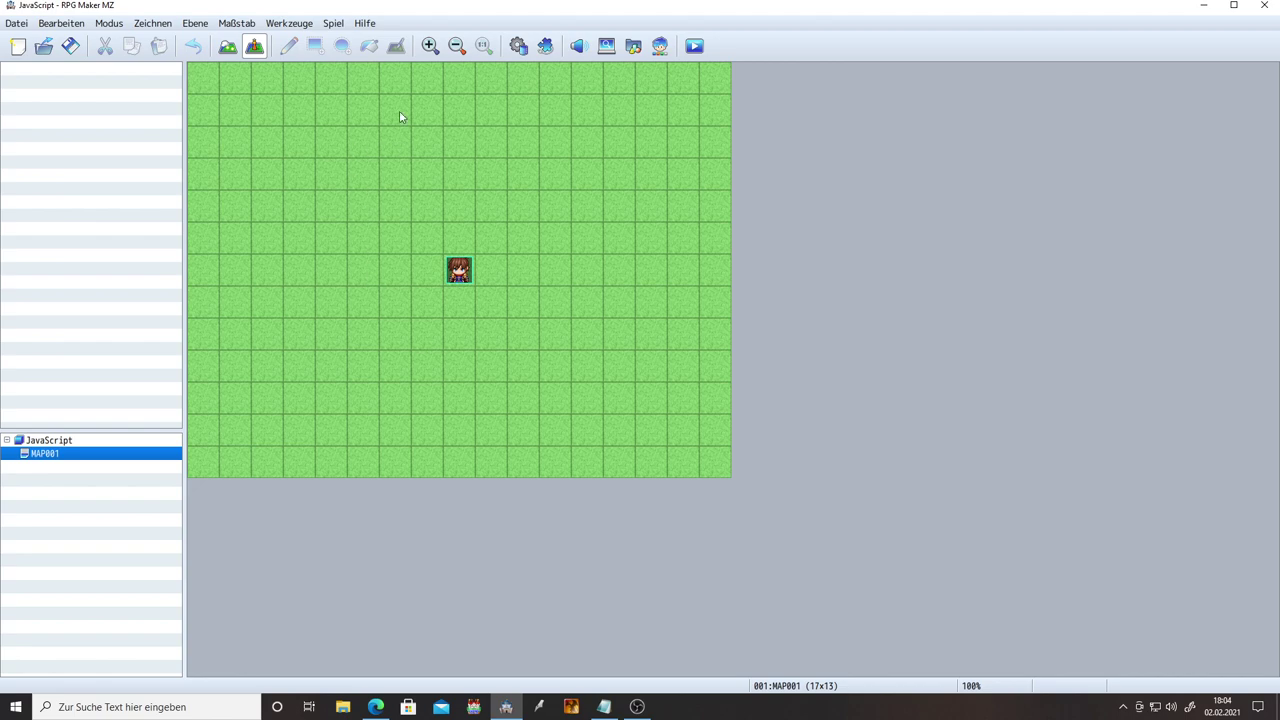
left_click(332, 25)
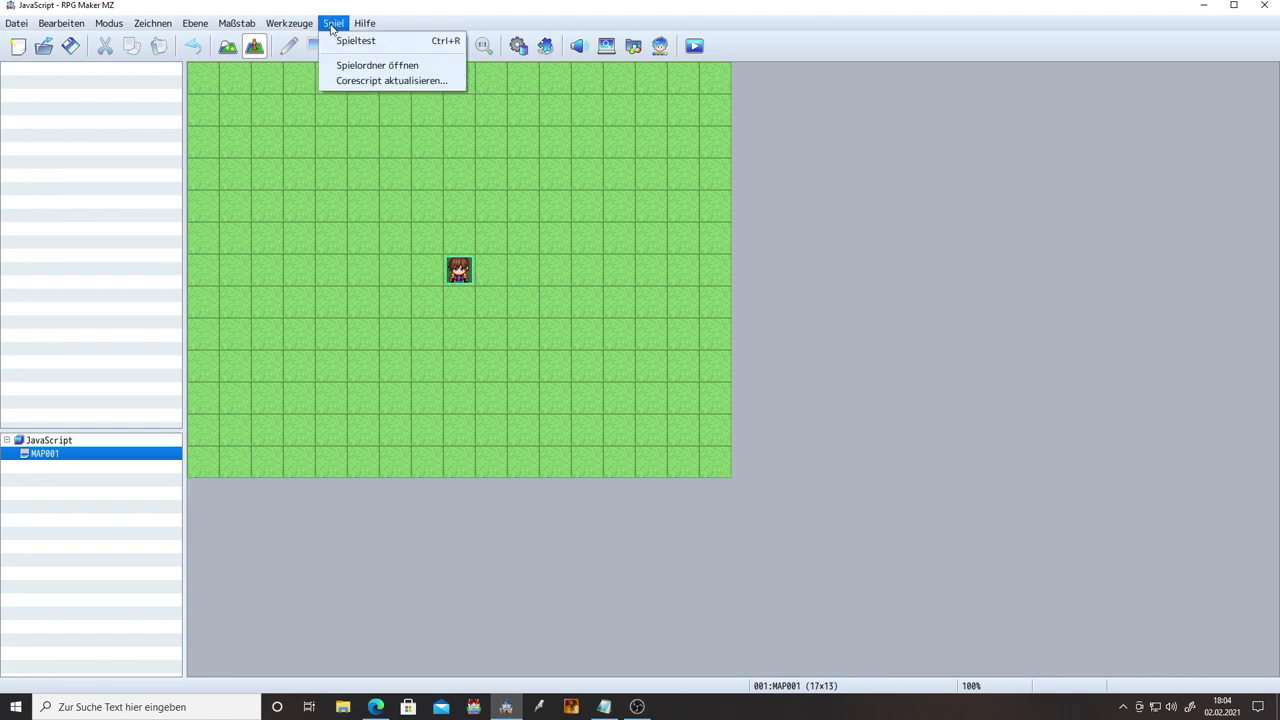
left_click(397, 70)
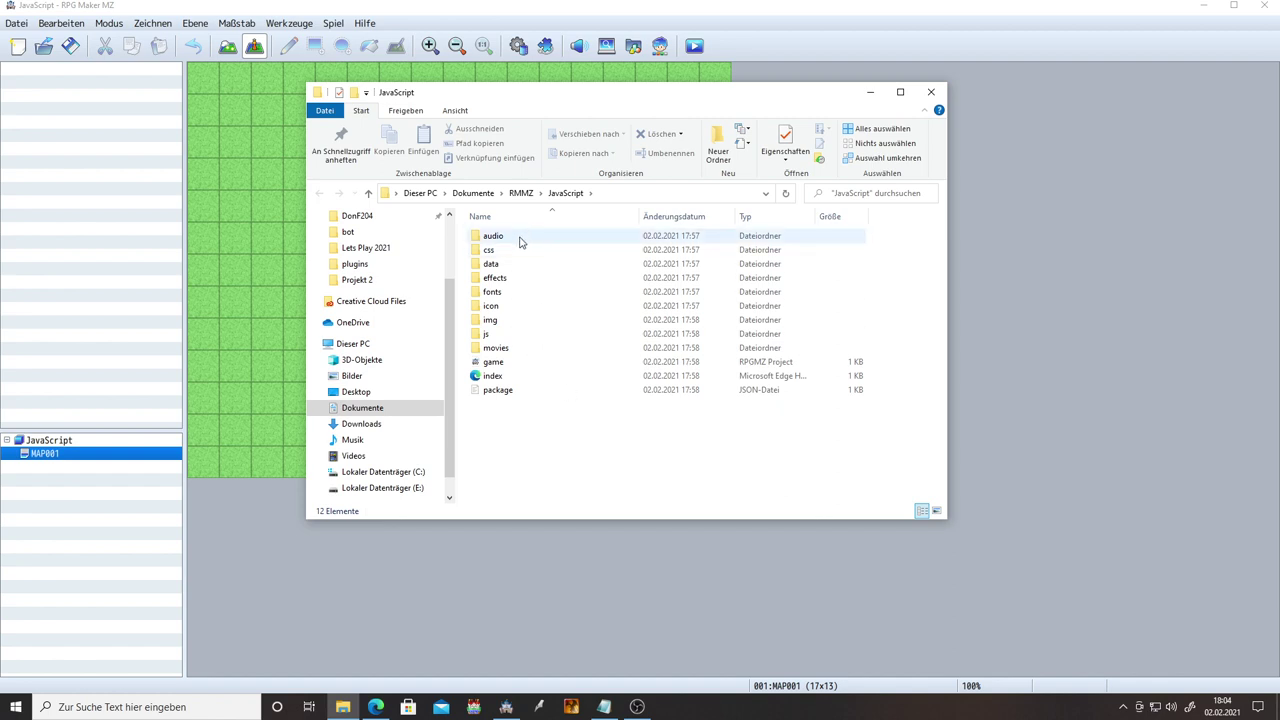
Select the js folder in the game folder and bring up its context menu.
mouse_move(519, 241)
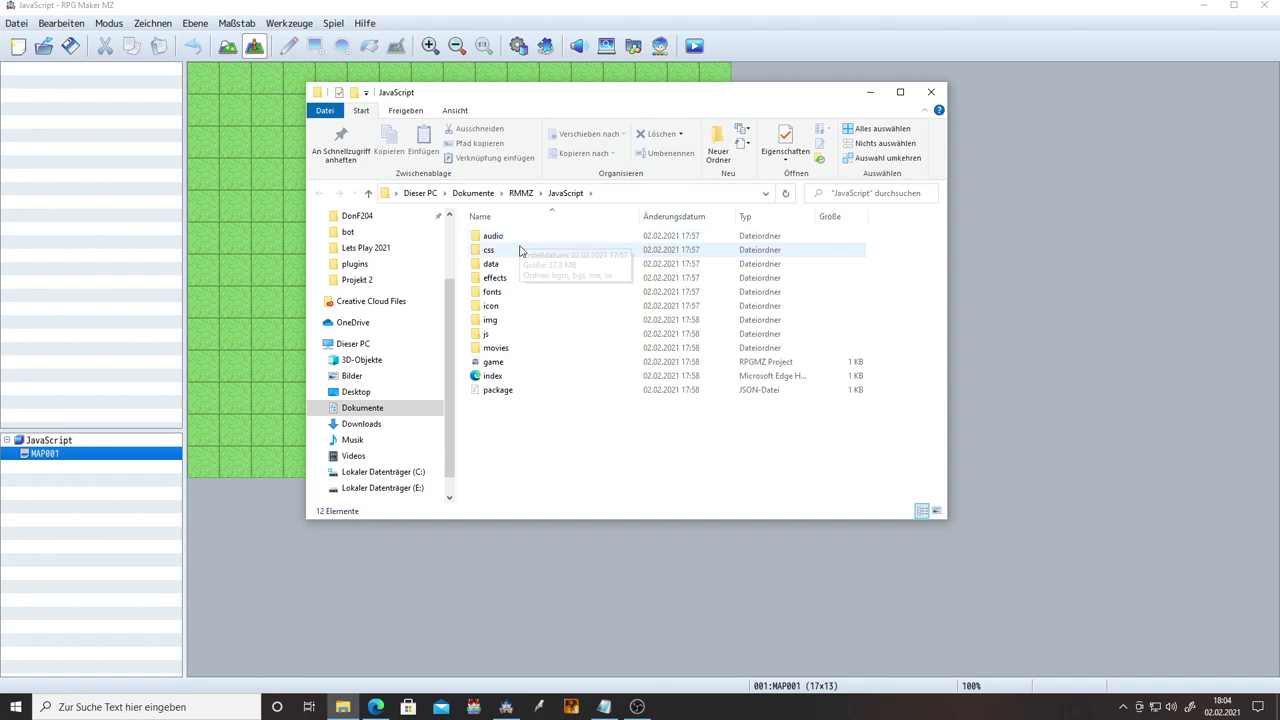
left_click(482, 335)
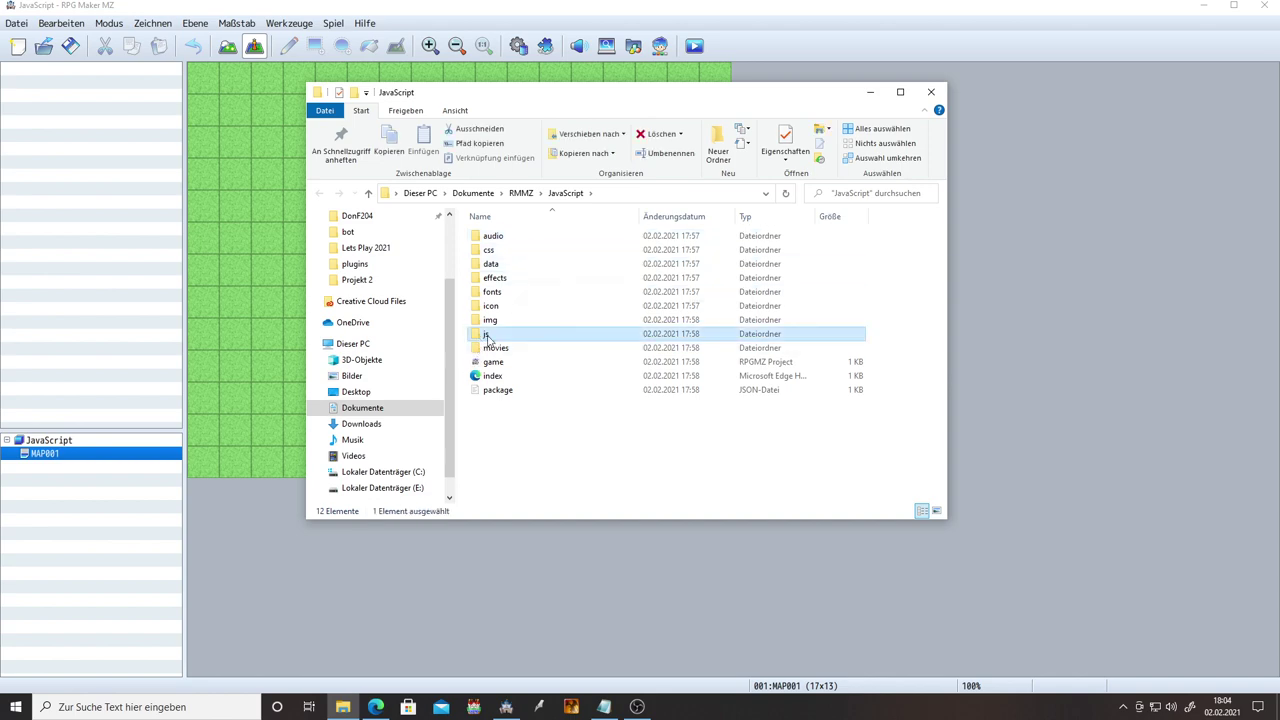
mouse_move(487, 339)
right_click(485, 338)
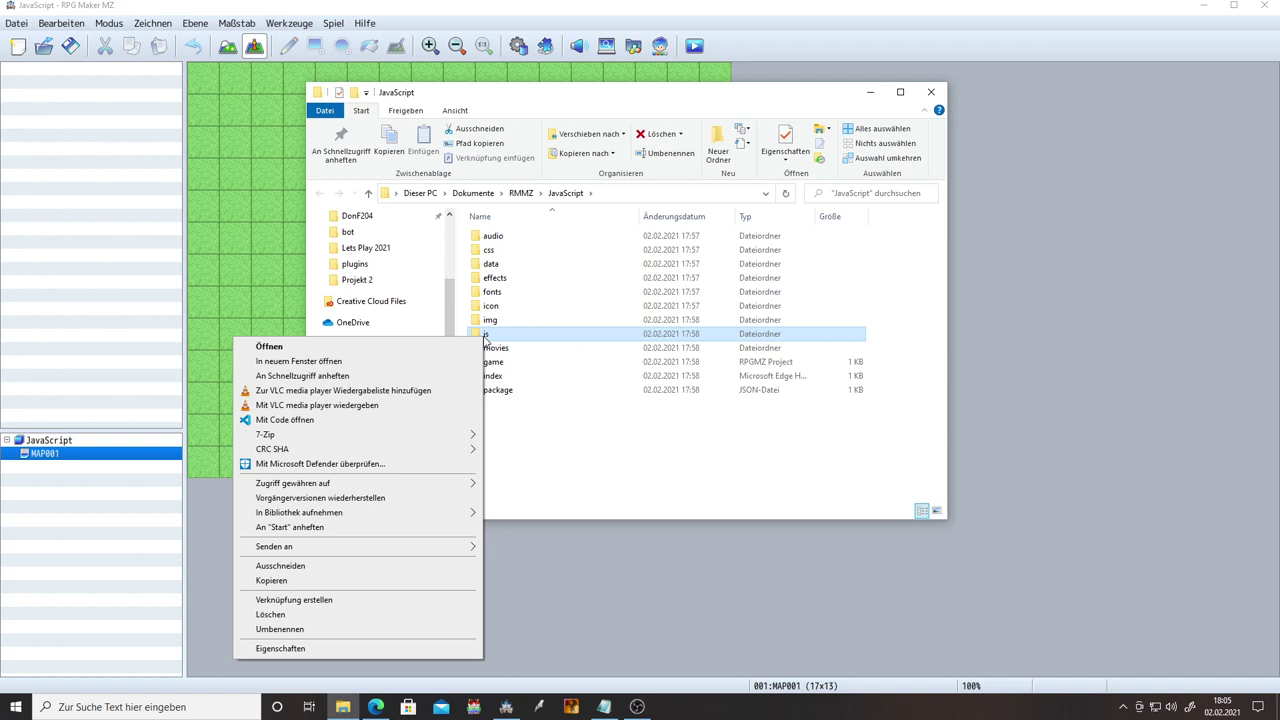
mouse_move(262, 432)
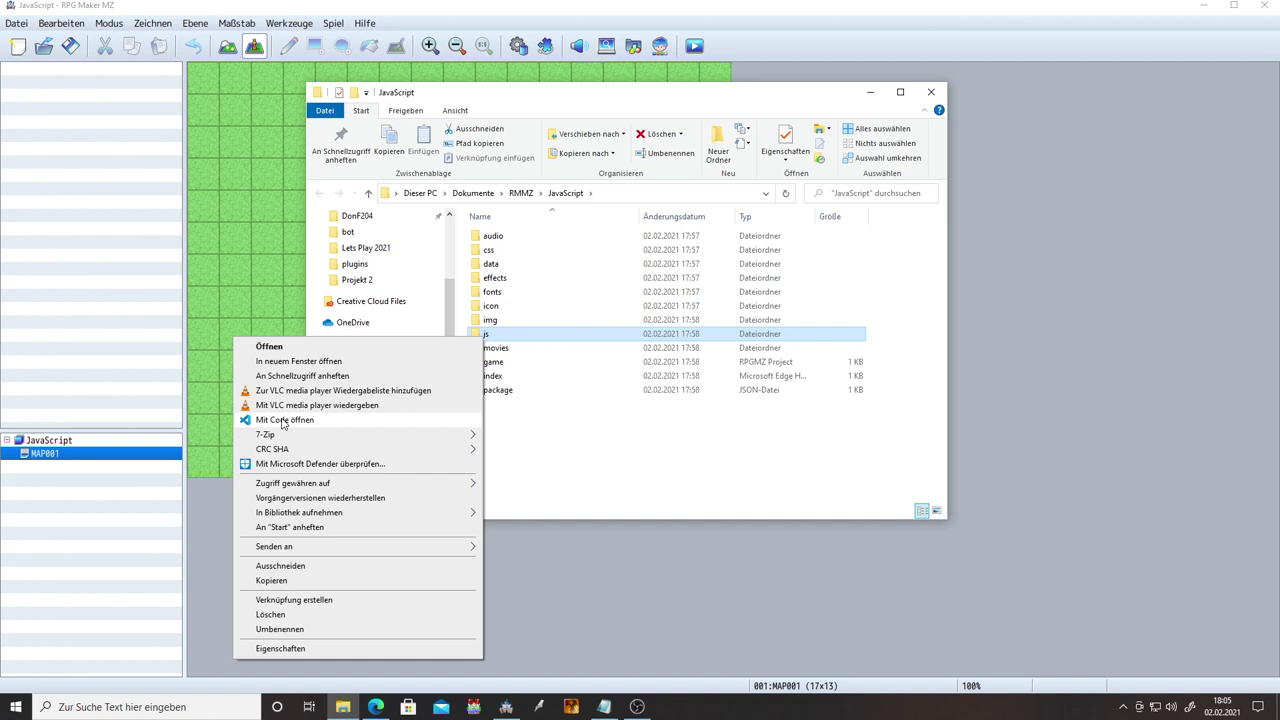
right_click(491, 321)
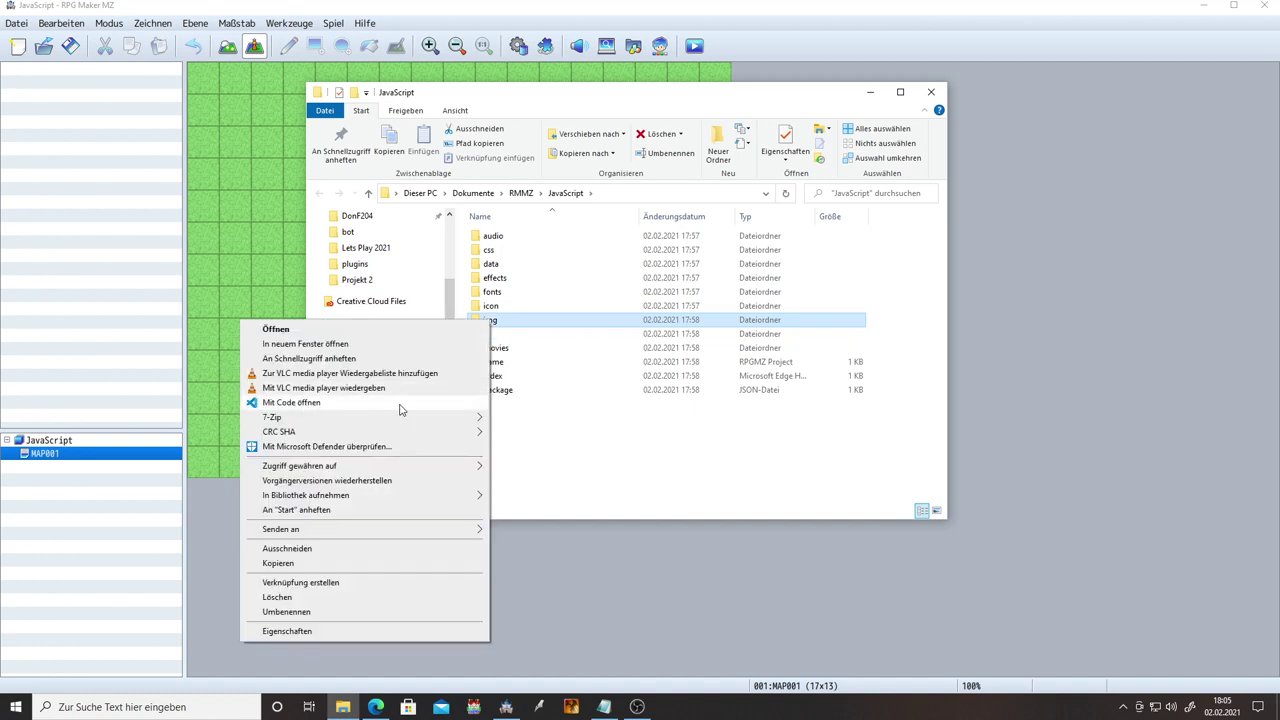
left_click(558, 438)
right_click(482, 338)
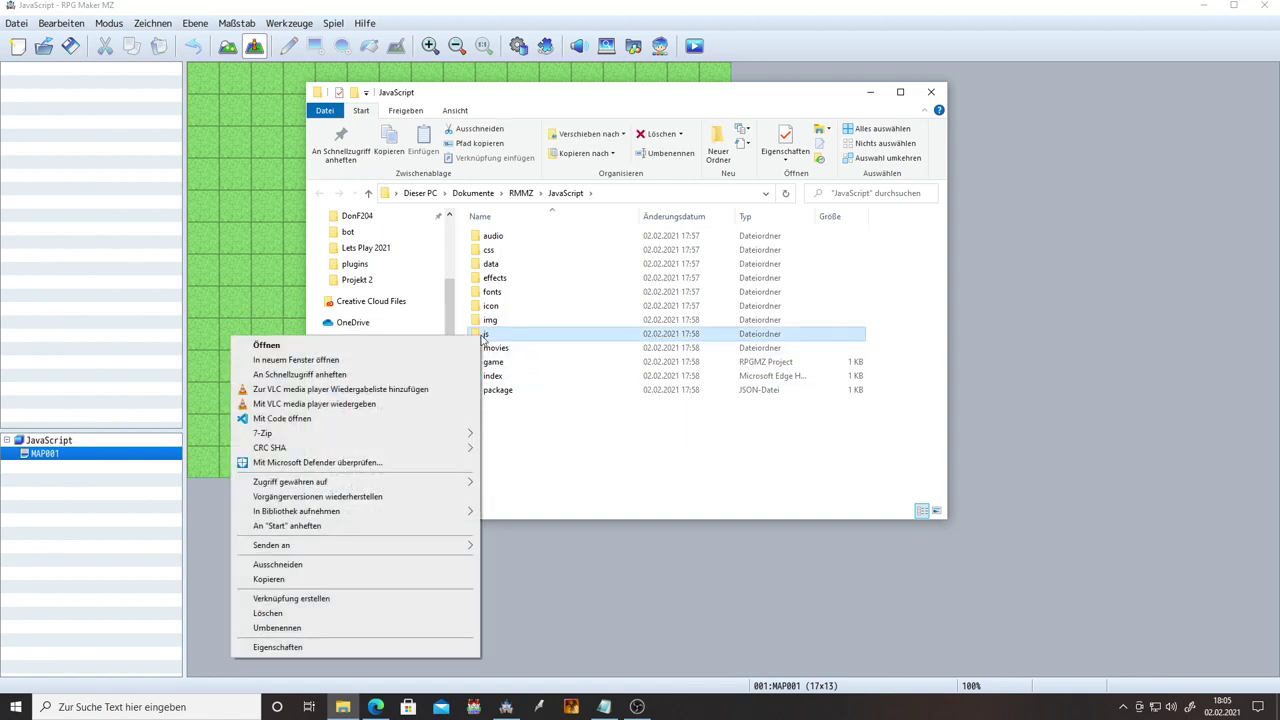
Open the js folder with Code and inspect the plugins and libs subfolders.
left_click(296, 420)
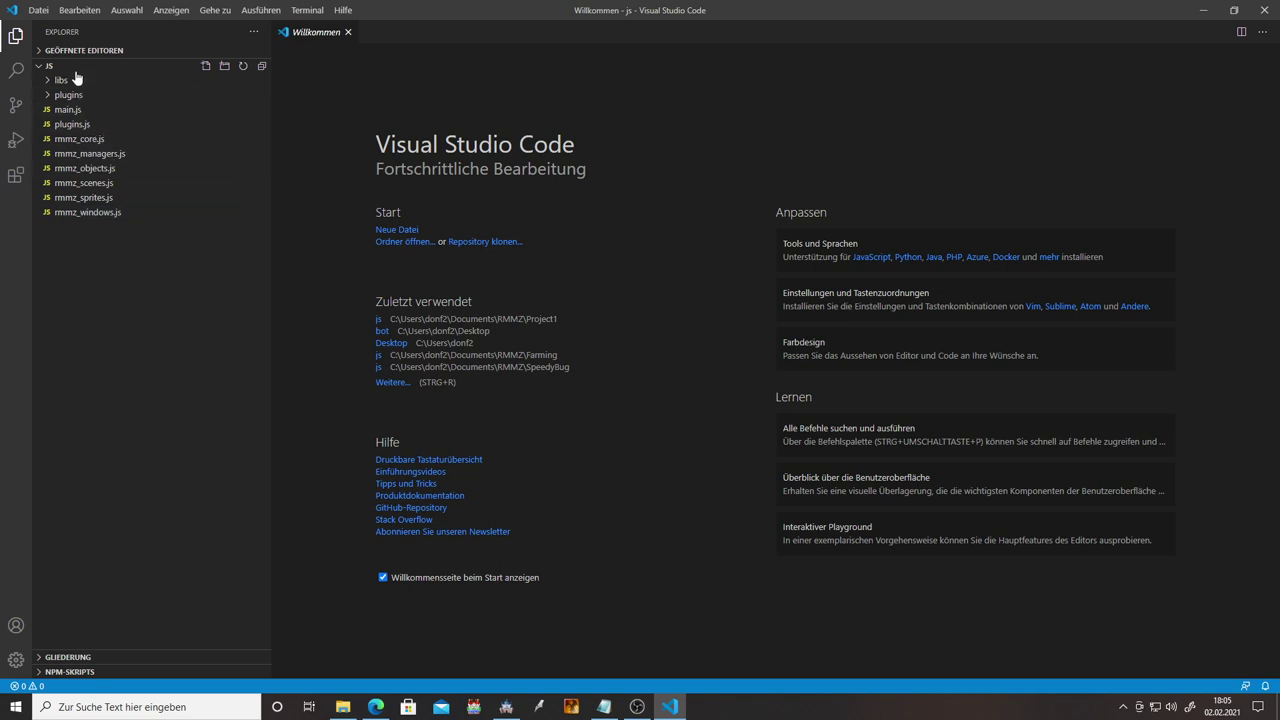
left_click(49, 97)
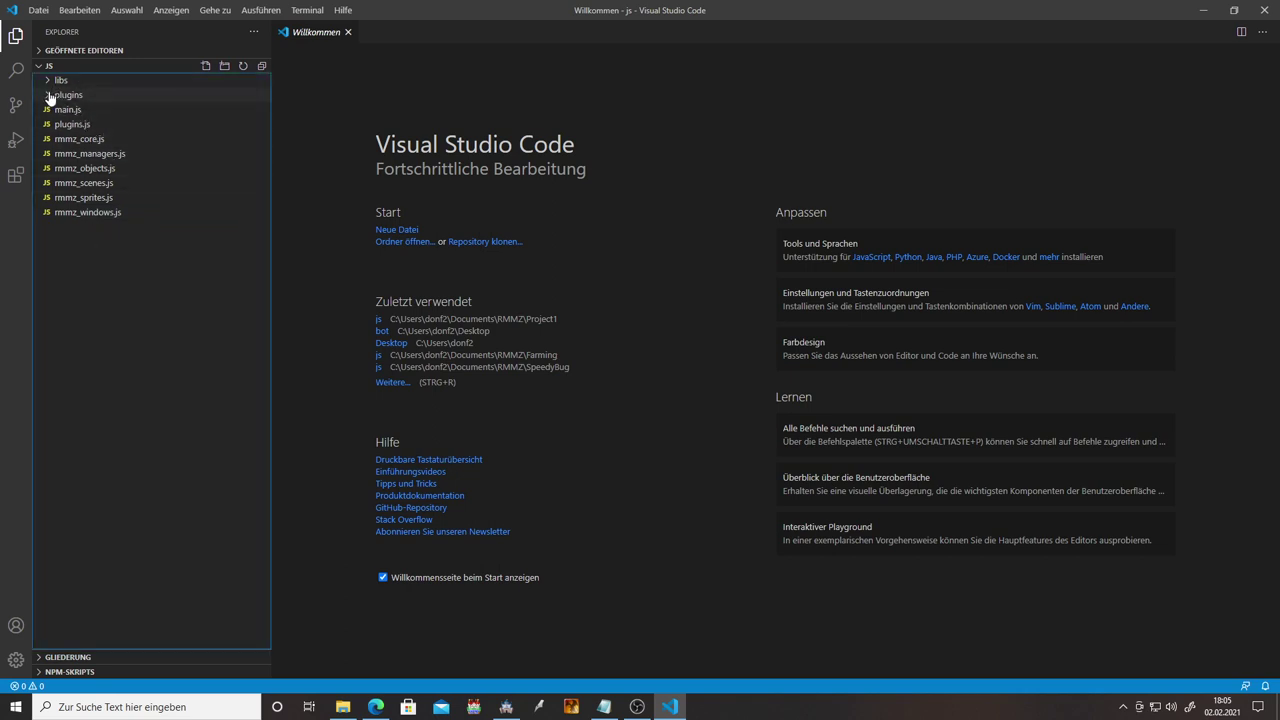
left_click(49, 95)
left_click(49, 80)
left_click(49, 80)
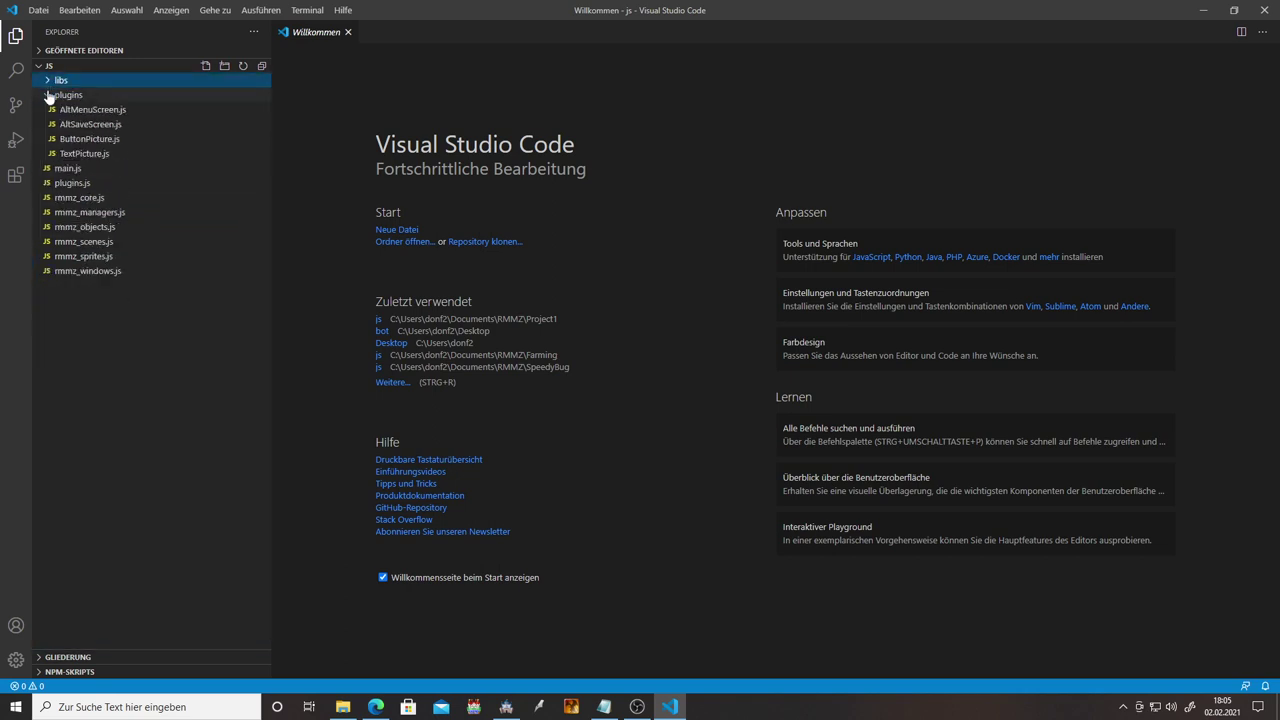
left_click(45, 95)
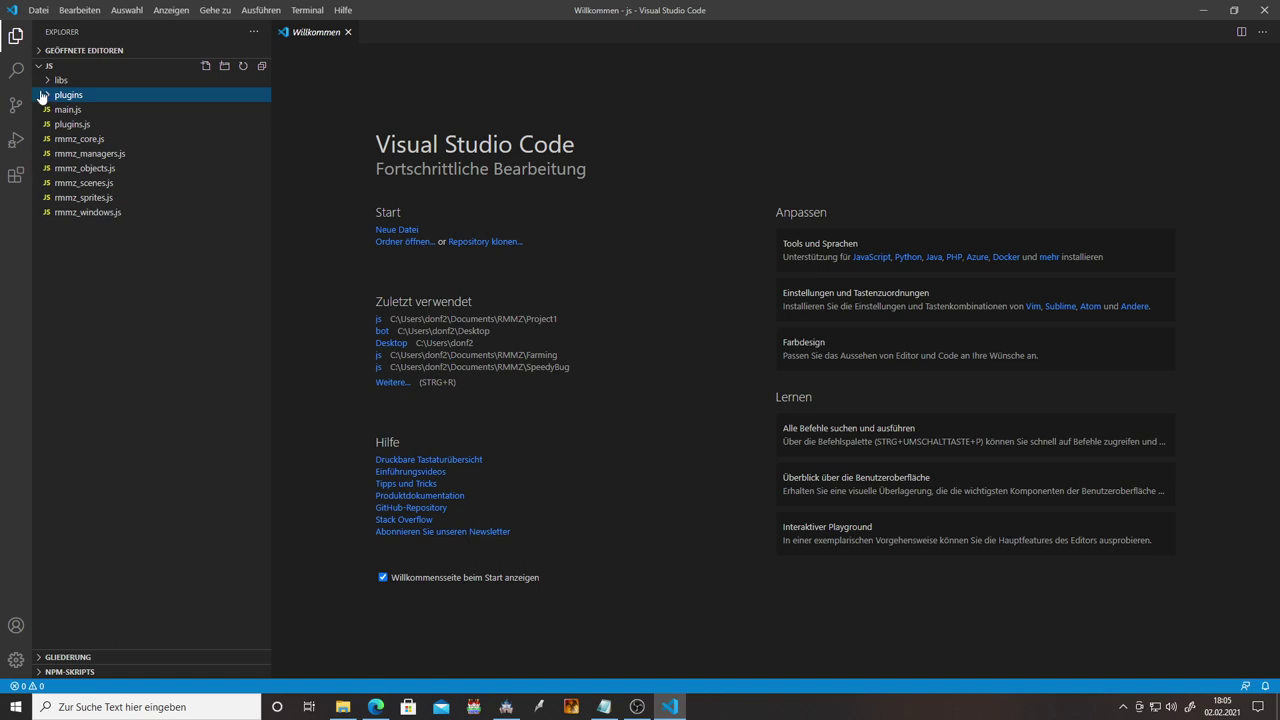
left_click(41, 81)
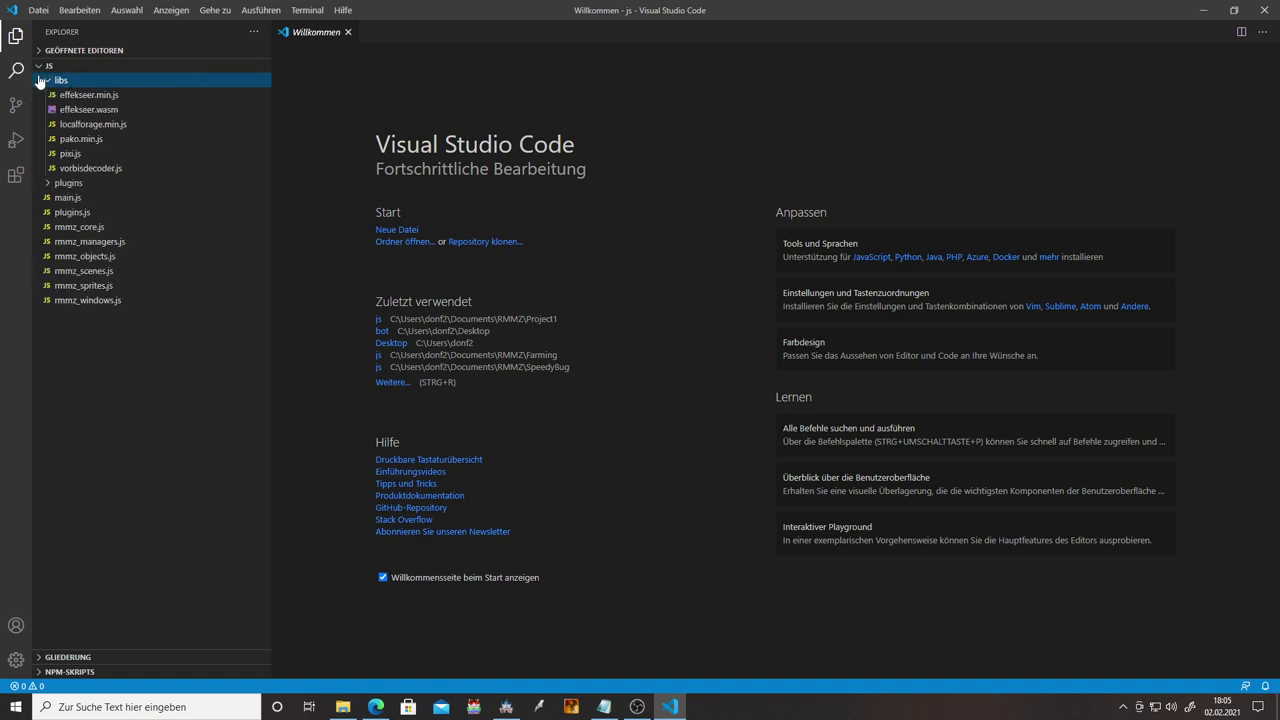
left_click(44, 82)
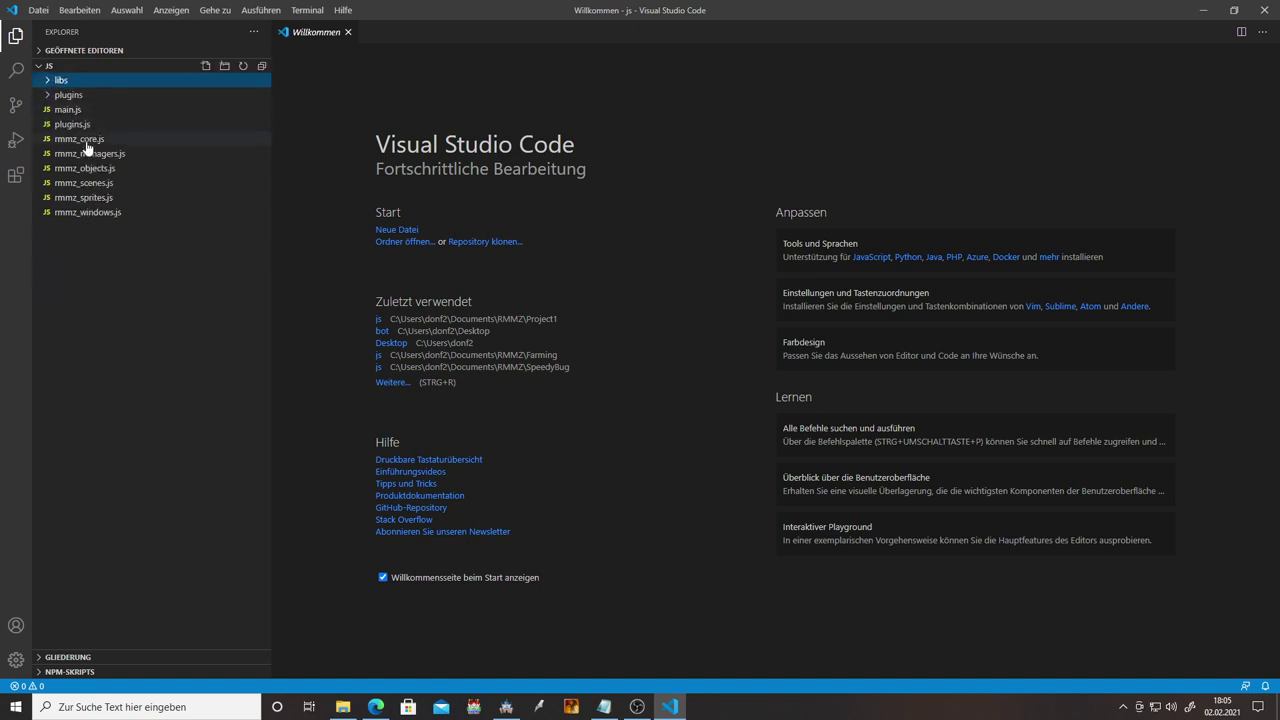
Browse plugins.js and the rmmz_*.js scripts, ending on rmmz_core.js with plugins expanded.
left_click(86, 197)
left_click(82, 168)
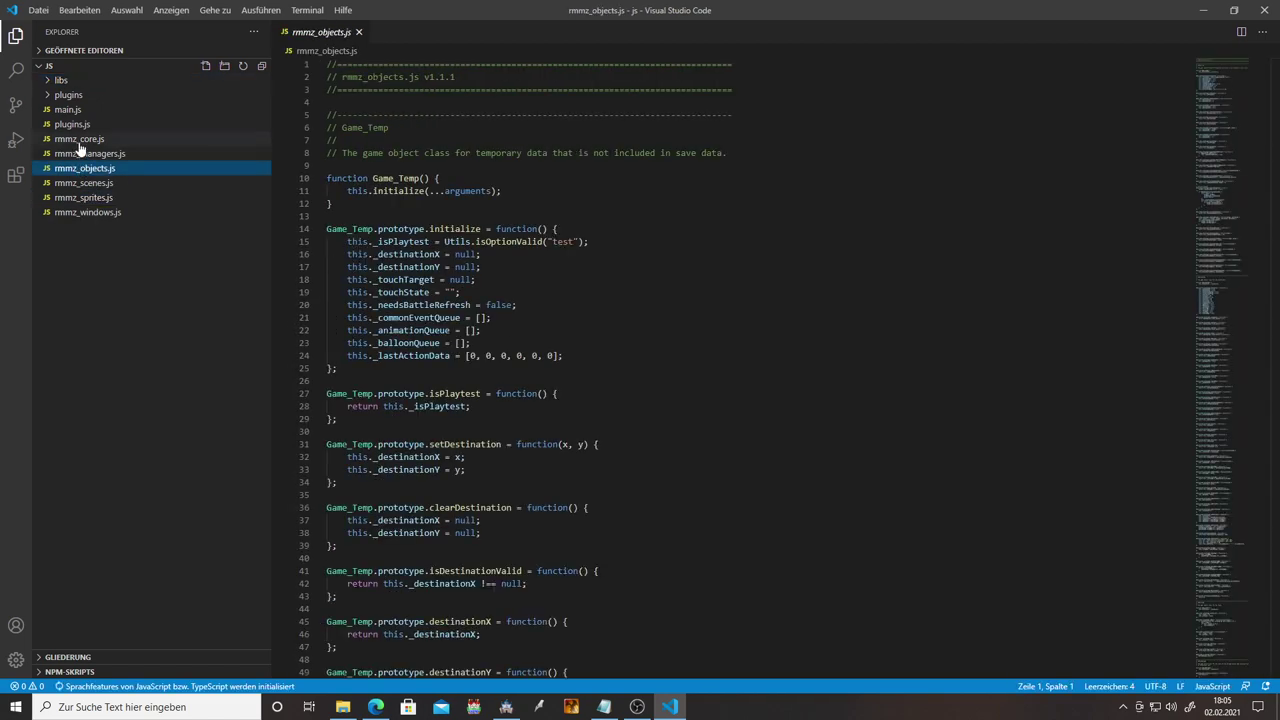
left_click(80, 139)
left_click(73, 124)
left_click(82, 153)
left_click(84, 198)
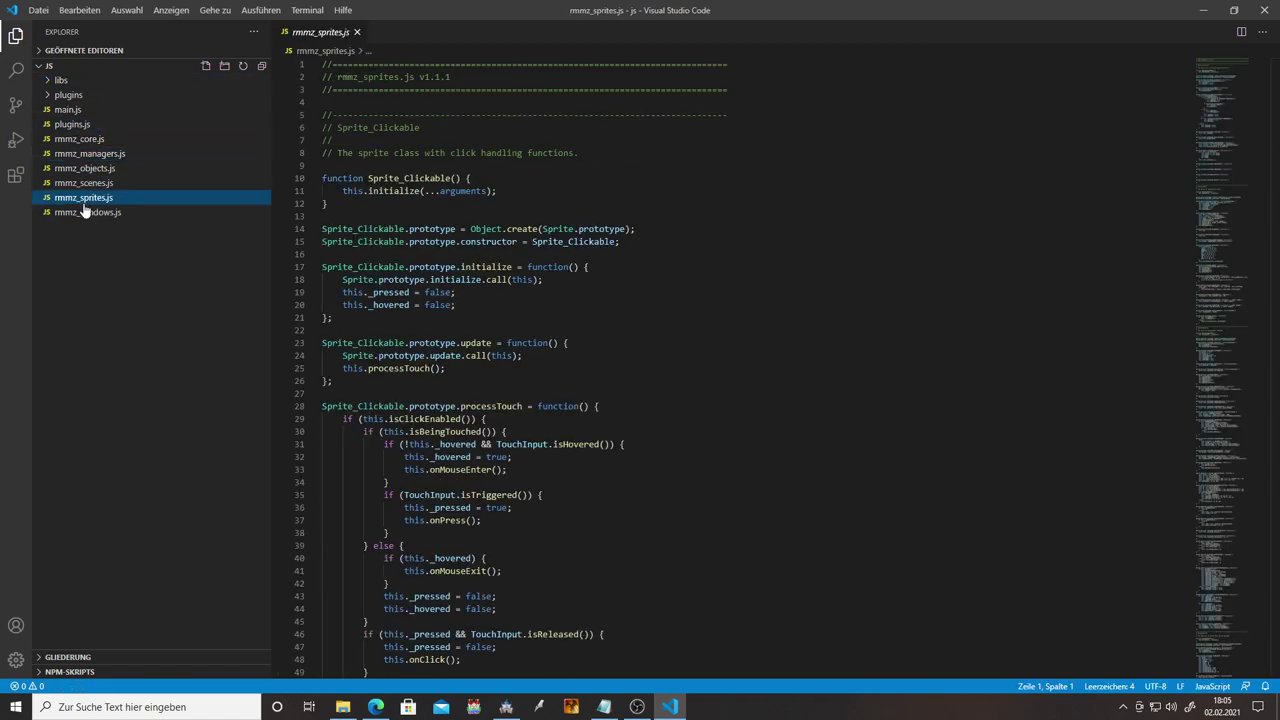
left_click(68, 212)
left_click(86, 169)
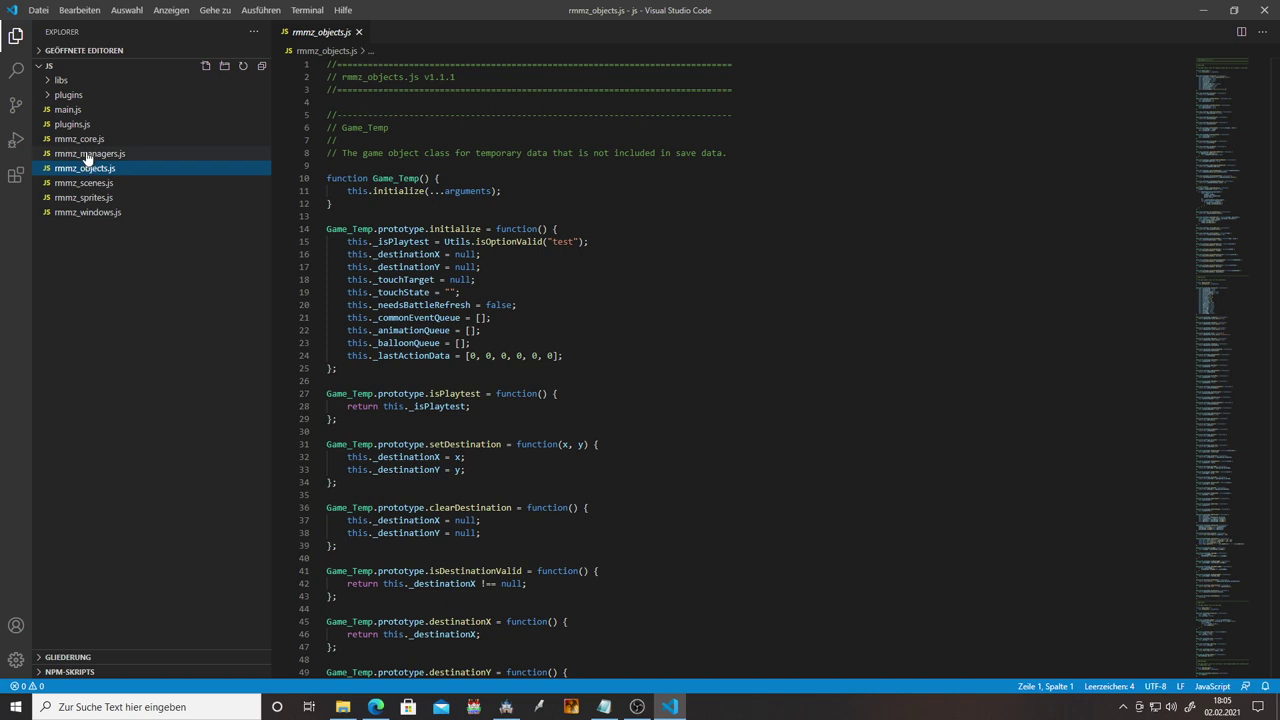
left_click(87, 154)
left_click(72, 139)
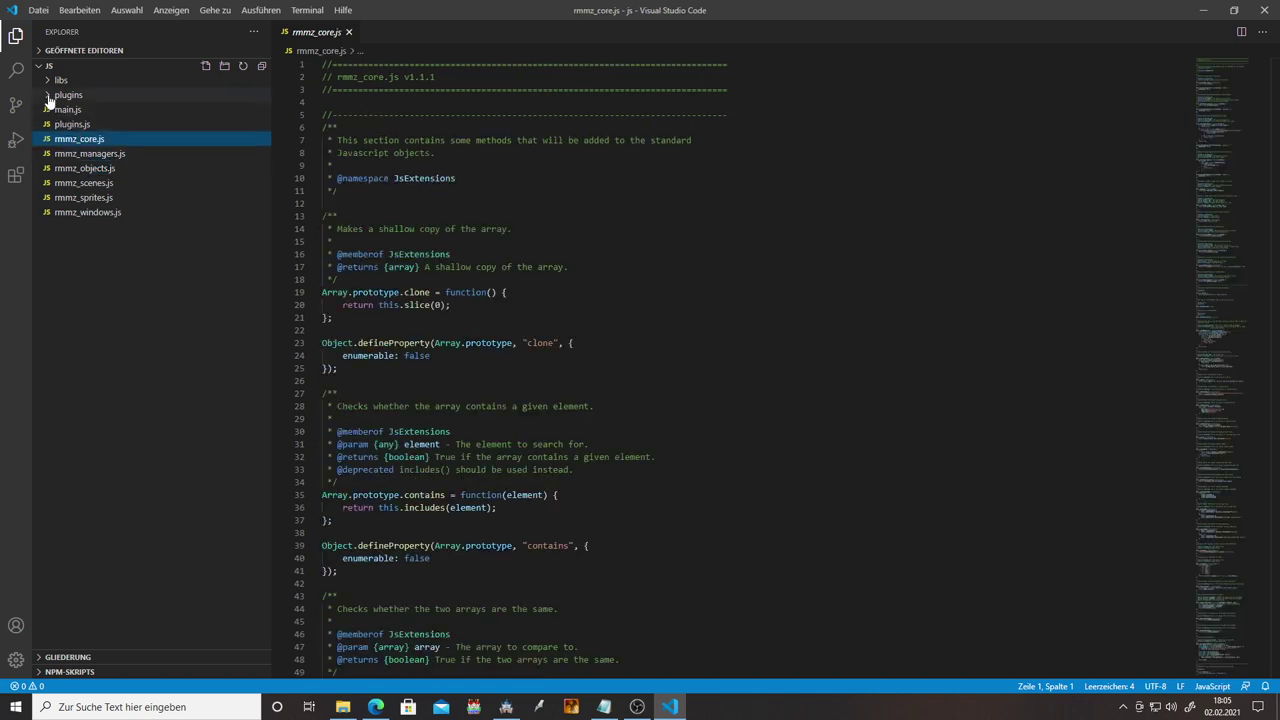
left_click(48, 97)
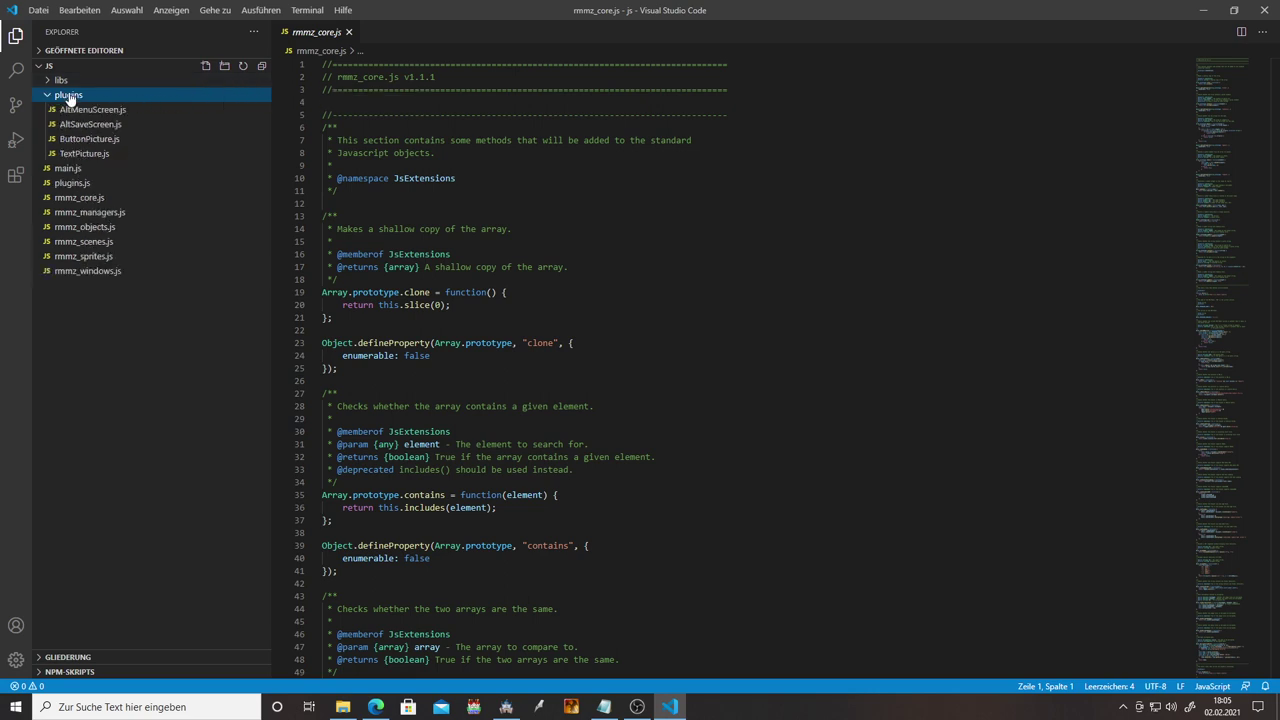
Create HalloWelt.js in the plugins folder, cancelling the accidental delete prompt for plugins.
left_click(205, 67)
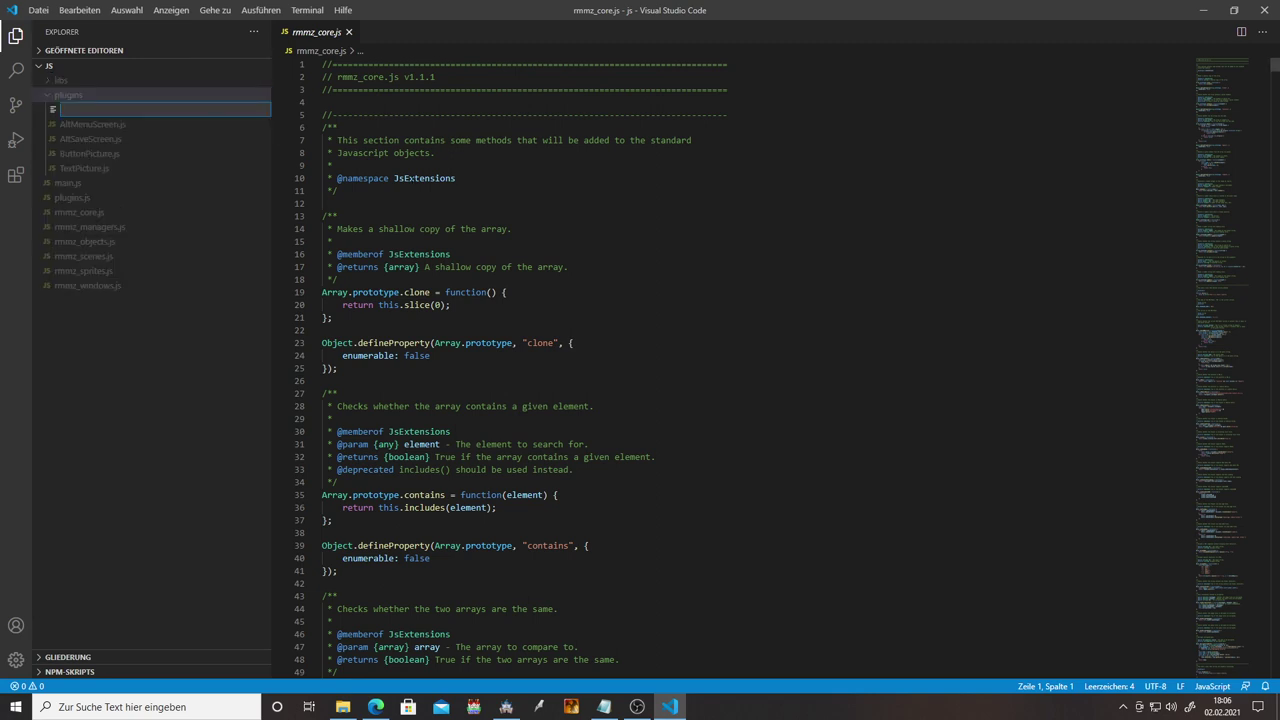
type("Ha")
type("lloWel")
type("t.")
type("js")
key("Return")
key("Delete")
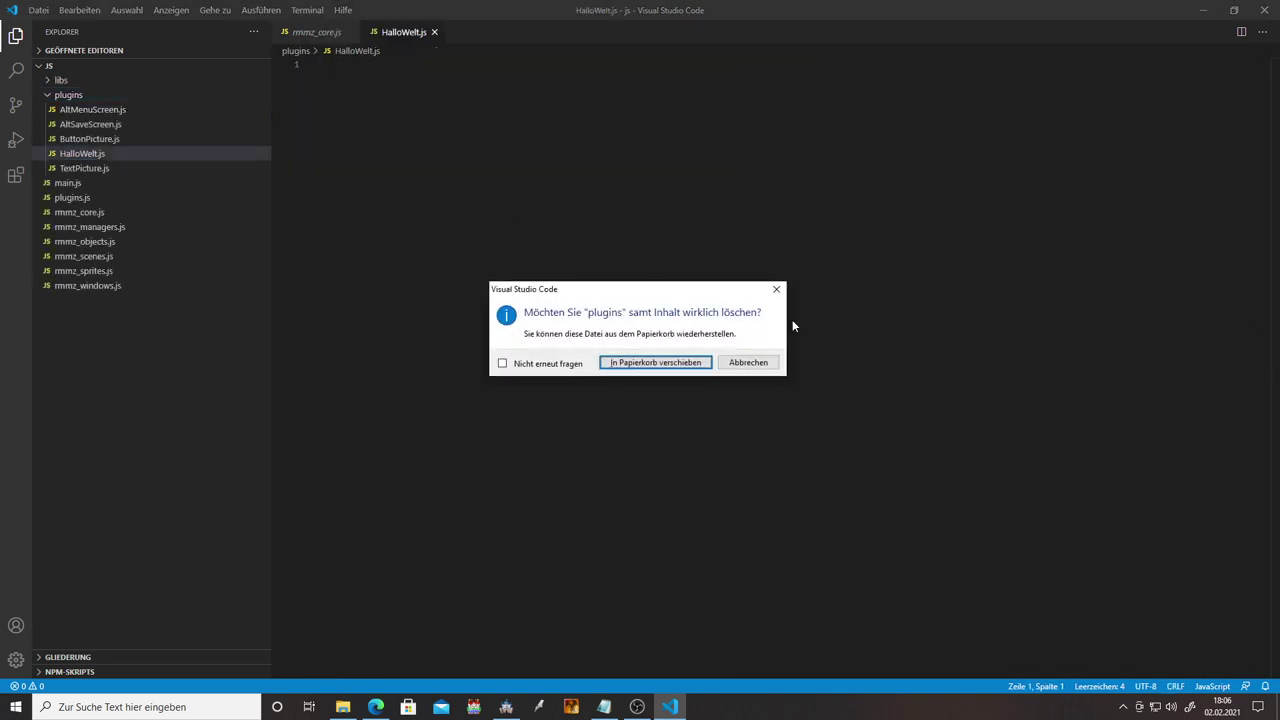
left_click(755, 362)
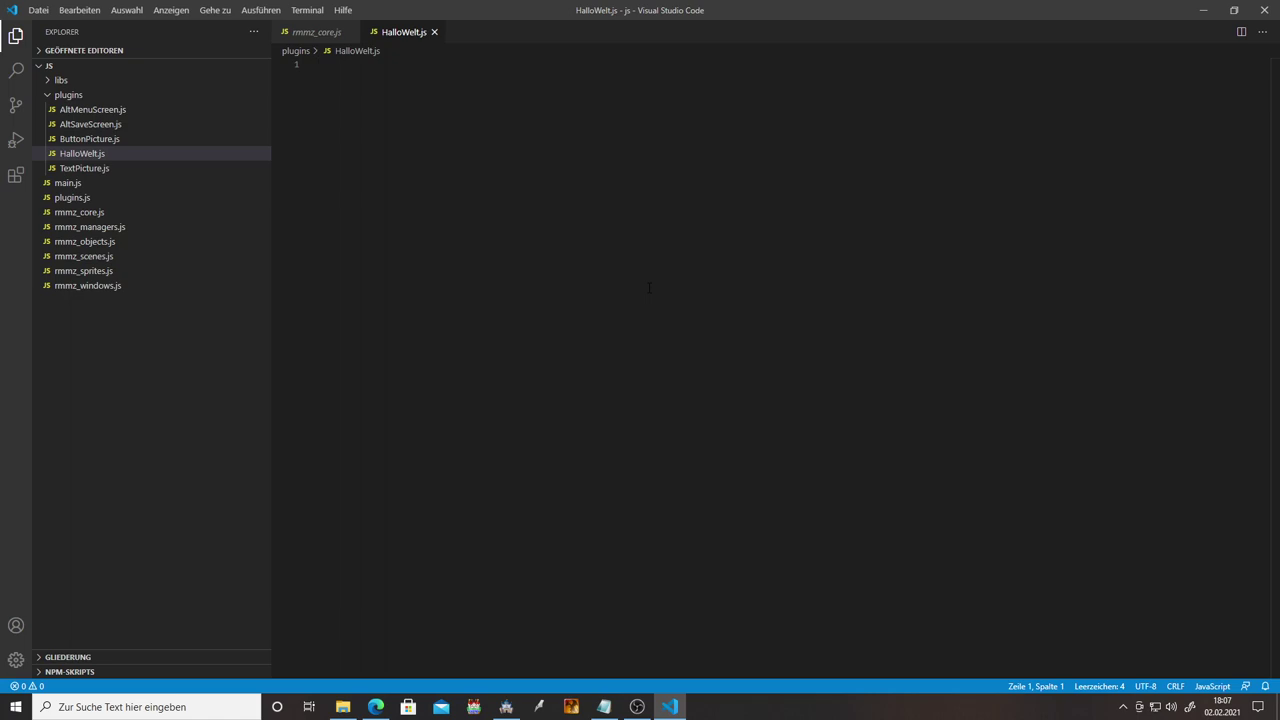
Type (() => {})(); on line 1 and move the empty function body onto its own indented line.
type("(")
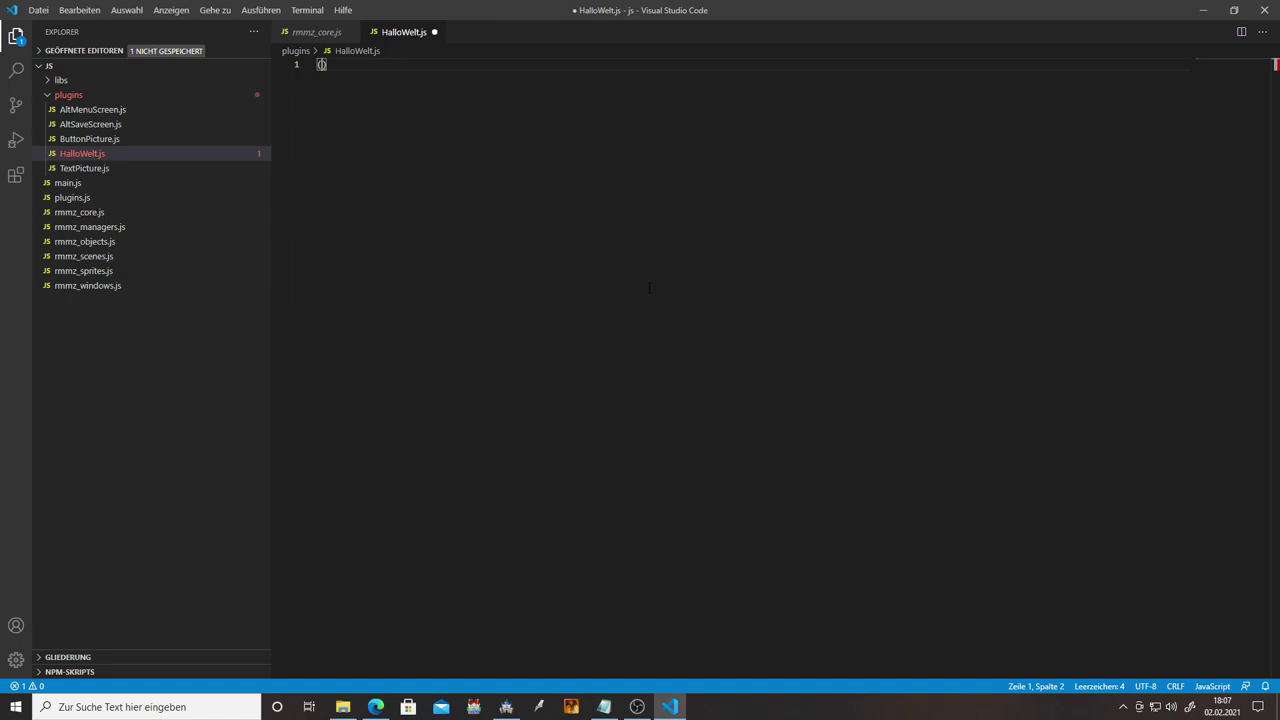
type("(")
type(")")
type(" =")
type(">")
type("{")
key("Right")
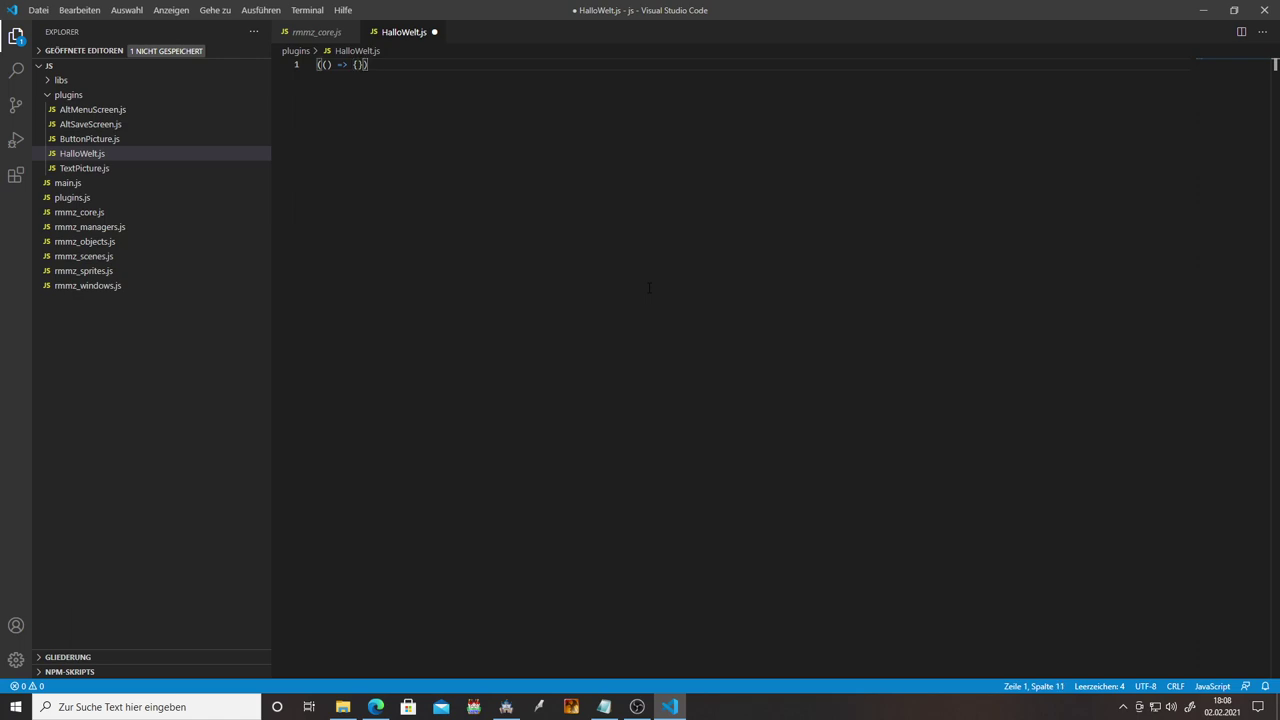
type("(")
type(")")
type(";")
key("Left")
key("Left")
key("Left")
key("Left")
key("Left")
key("Left")
key("Left")
key("Left")
key("End")
key("Left")
key("Left")
key("Left")
key("Right")
key("Right")
key("Right")
key("Right")
key("Return")
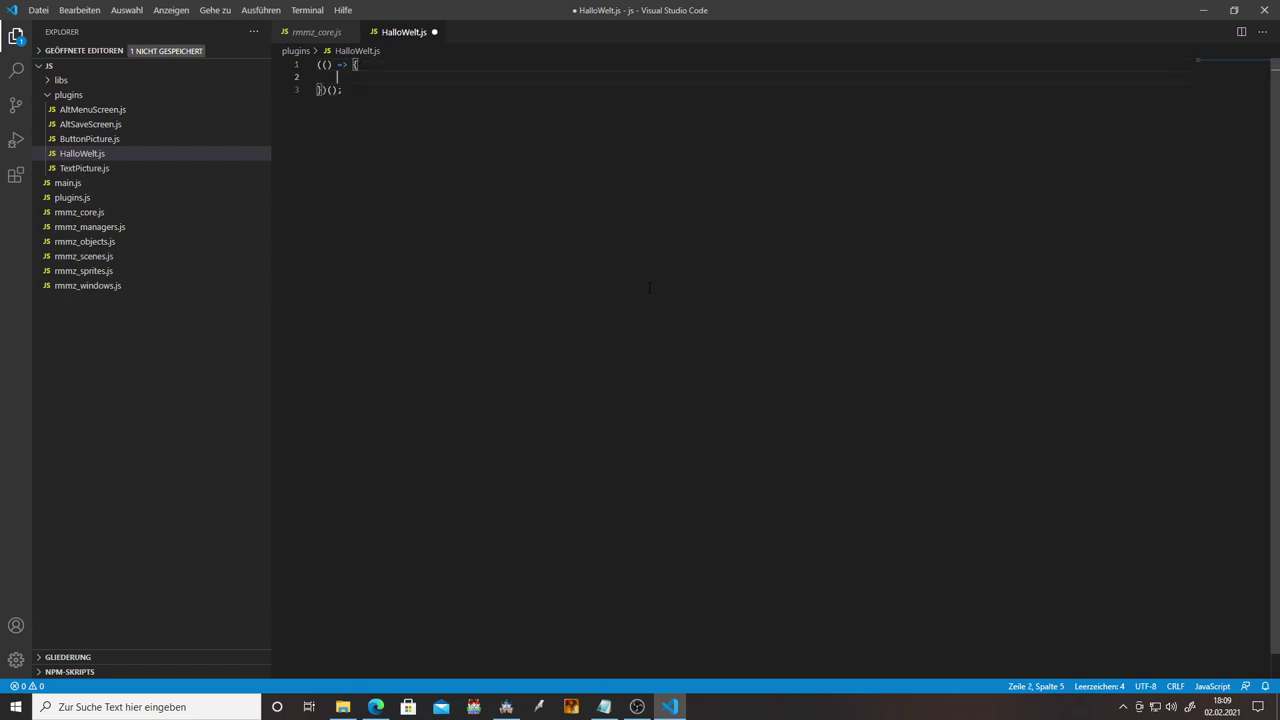
Clear the stray test characters and enter alert via autocomplete inside the arrow function.
type("dj")
type("j")
type("dsdf")
key("BackSpace")
key("BackSpace")
key("BackSpace")
key("BackSpace")
key("BackSpace")
key("BackSpace")
type("alert")
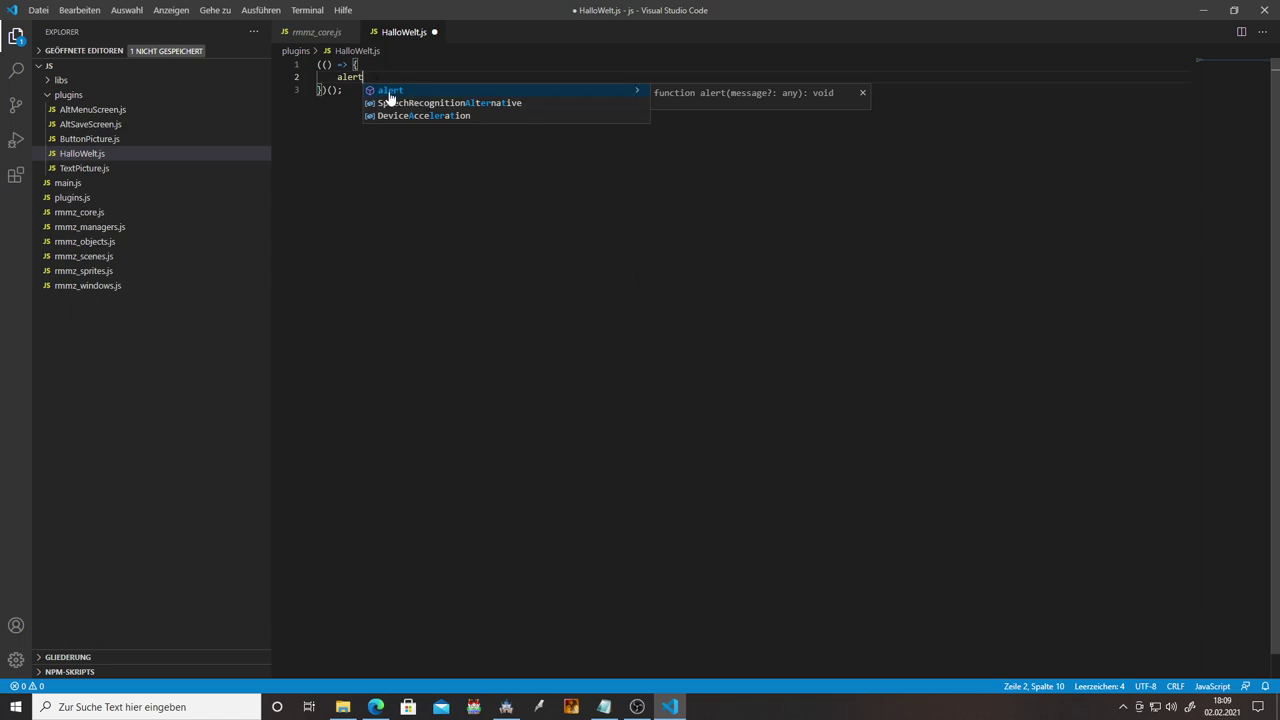
key("BackSpace")
key("BackSpace")
key("BackSpace")
key("BackSpace")
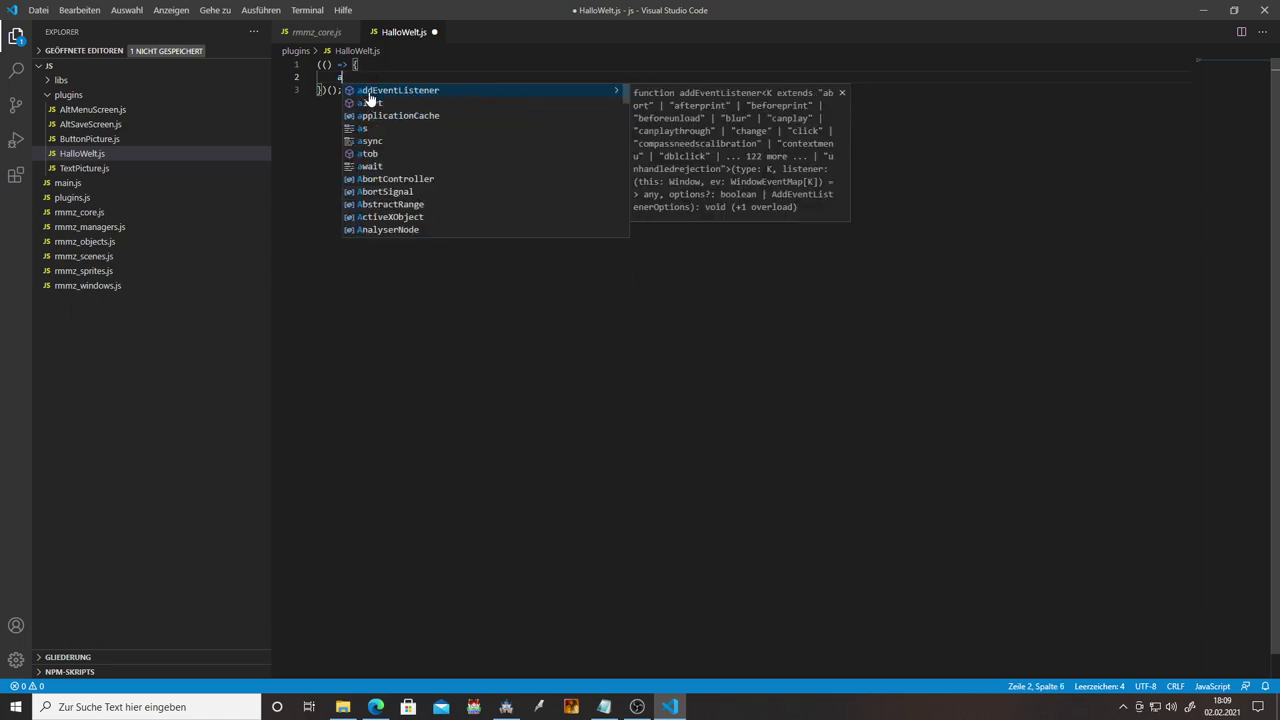
key("BackSpace")
type("al")
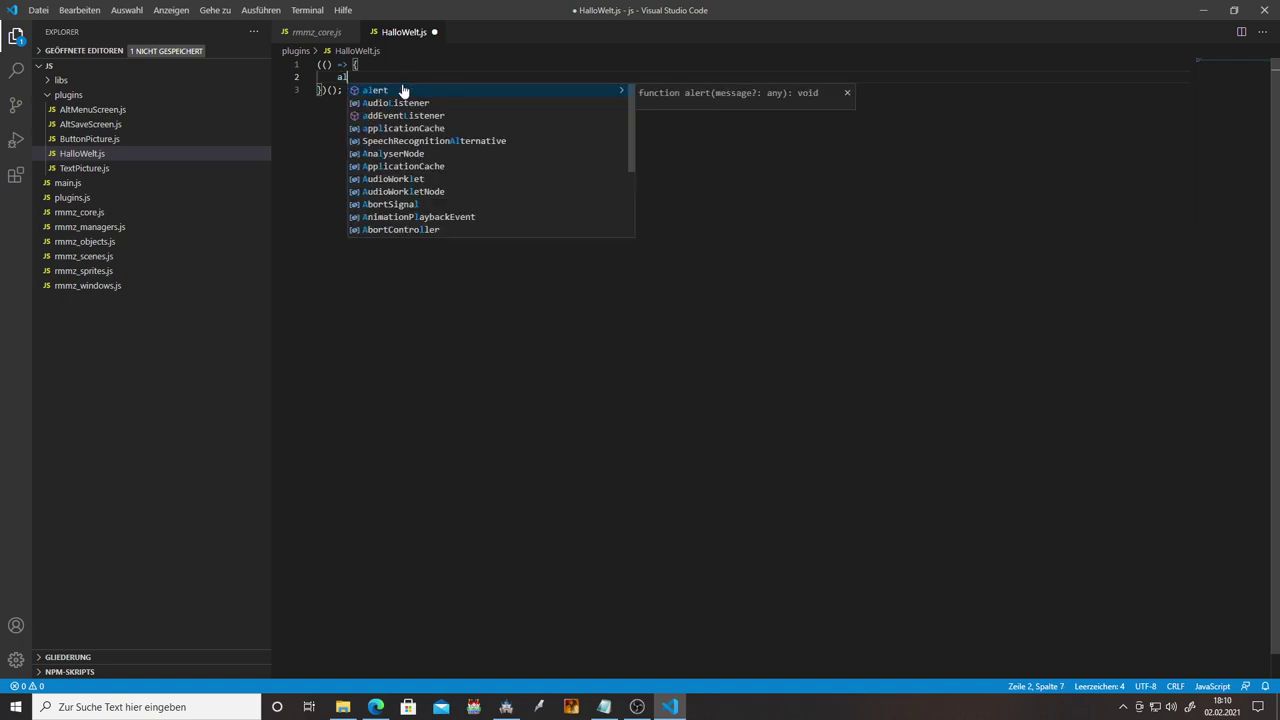
type("ert")
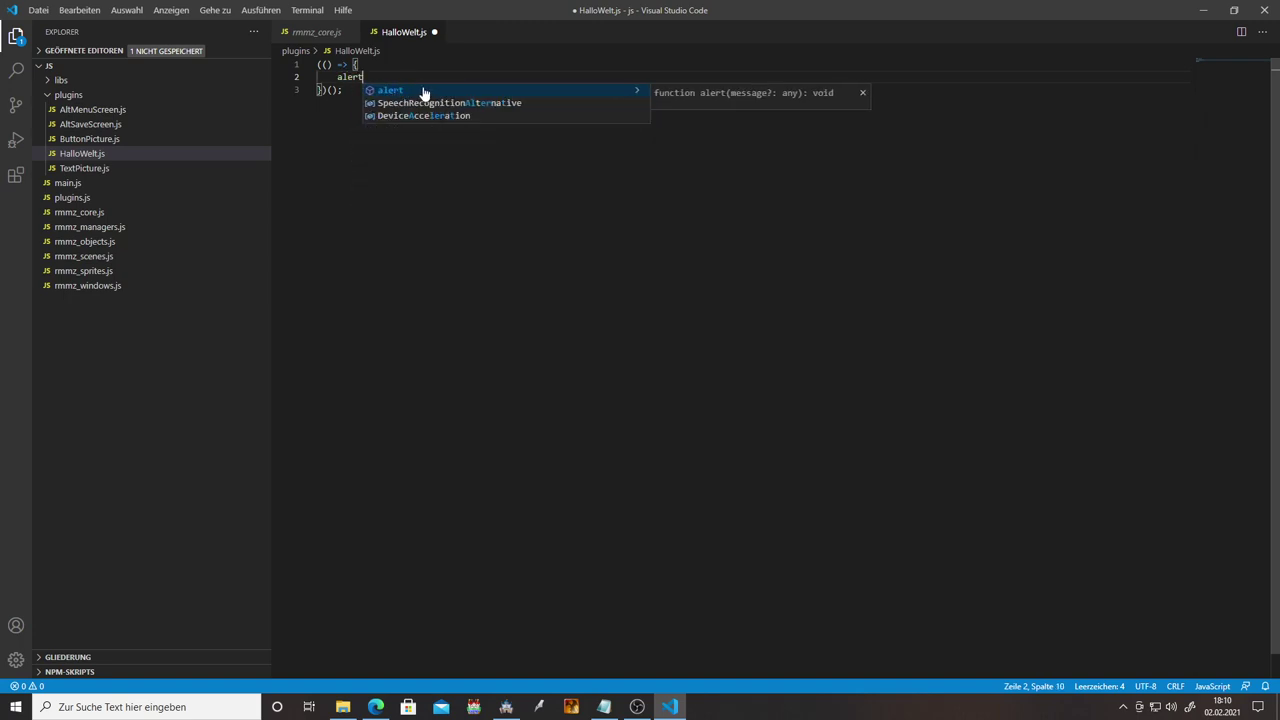
key("Escape")
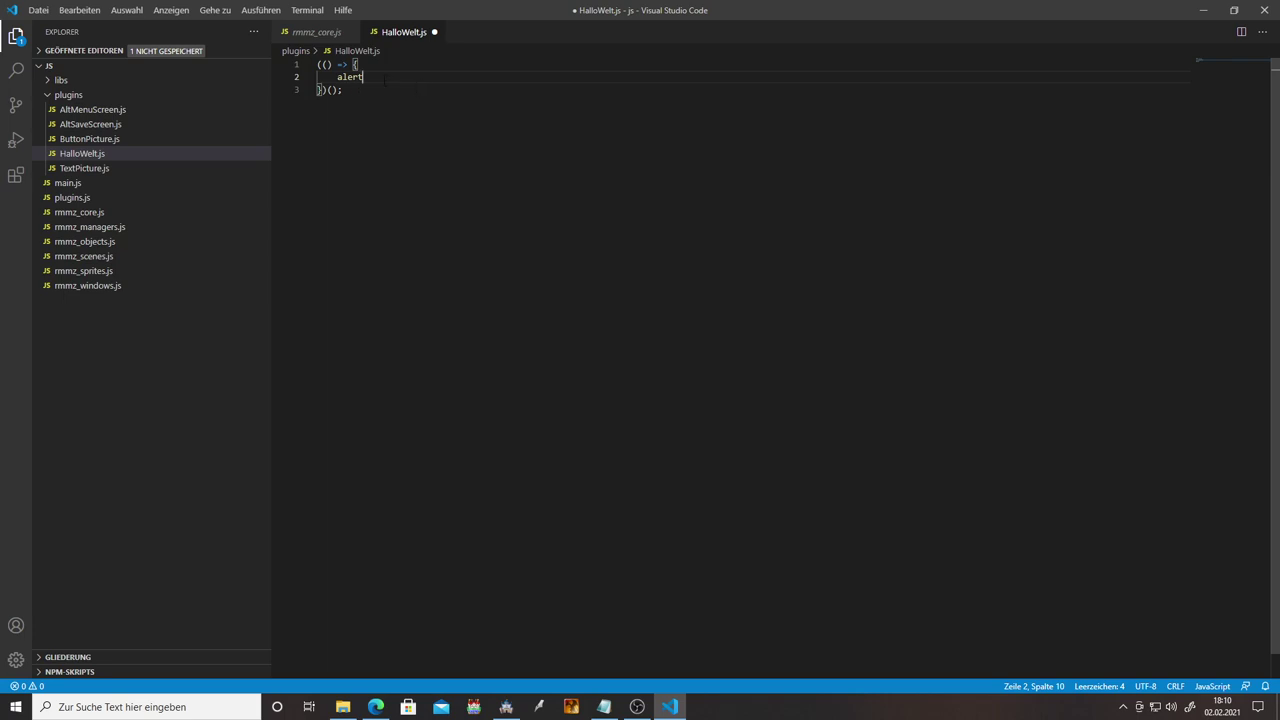
key("BackSpace")
key("BackSpace")
key("BackSpace")
key("BackSpace")
type("ale")
key("Return")
Complete the call as alert('Hallo Welt!') and save HalloWelt.js.
type("(")
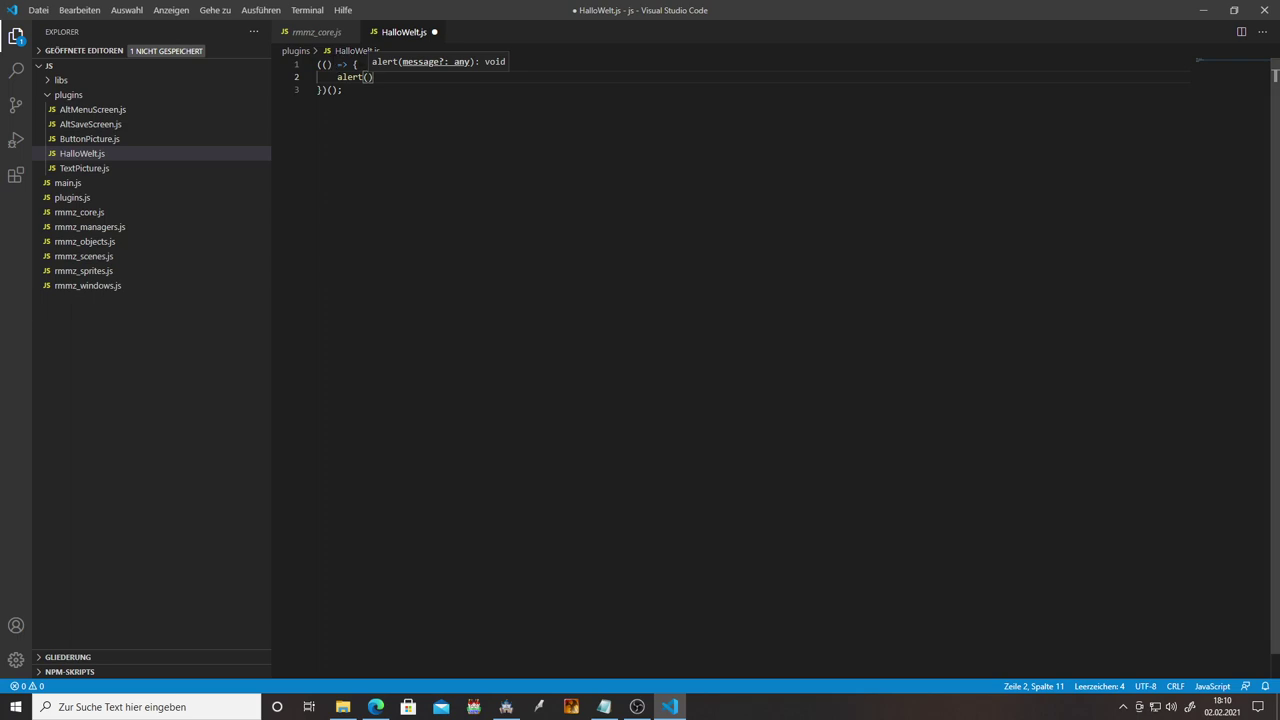
left_click(358, 64)
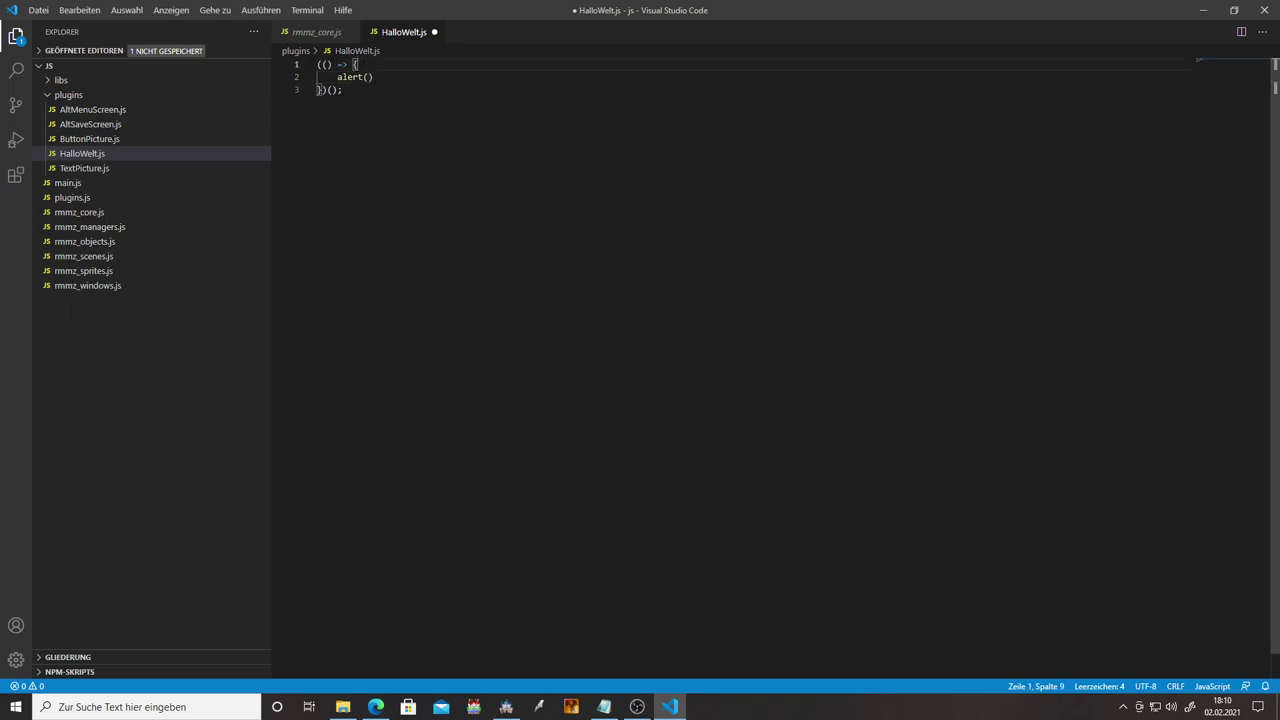
left_click(373, 77)
type("'")
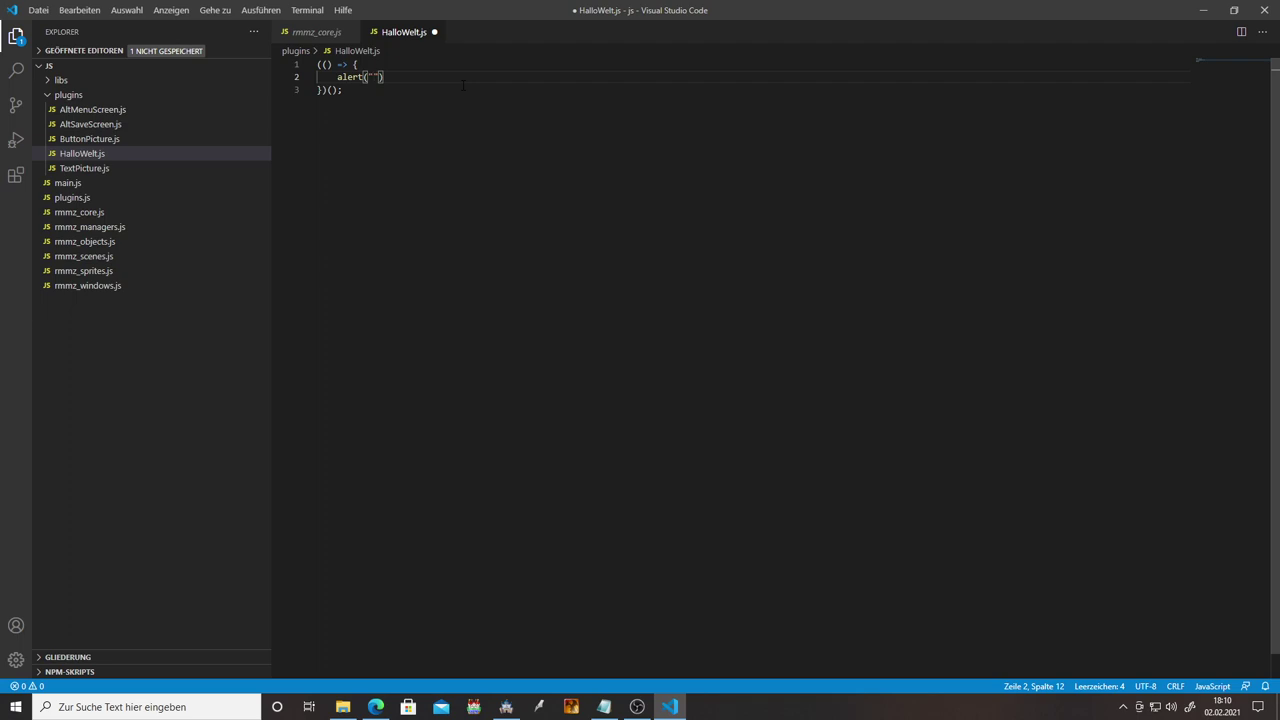
type("Hallo Welt")
type("!")
key("ctrl+s")
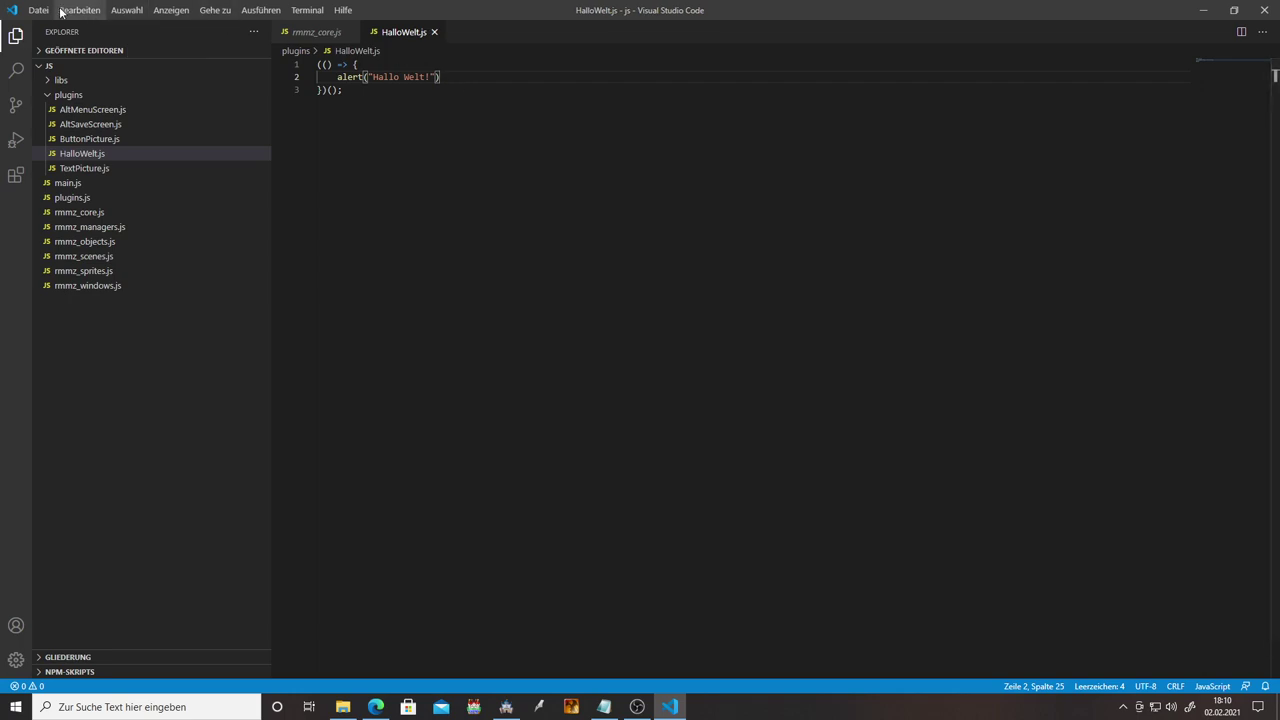
left_click(38, 10)
left_click(88, 186)
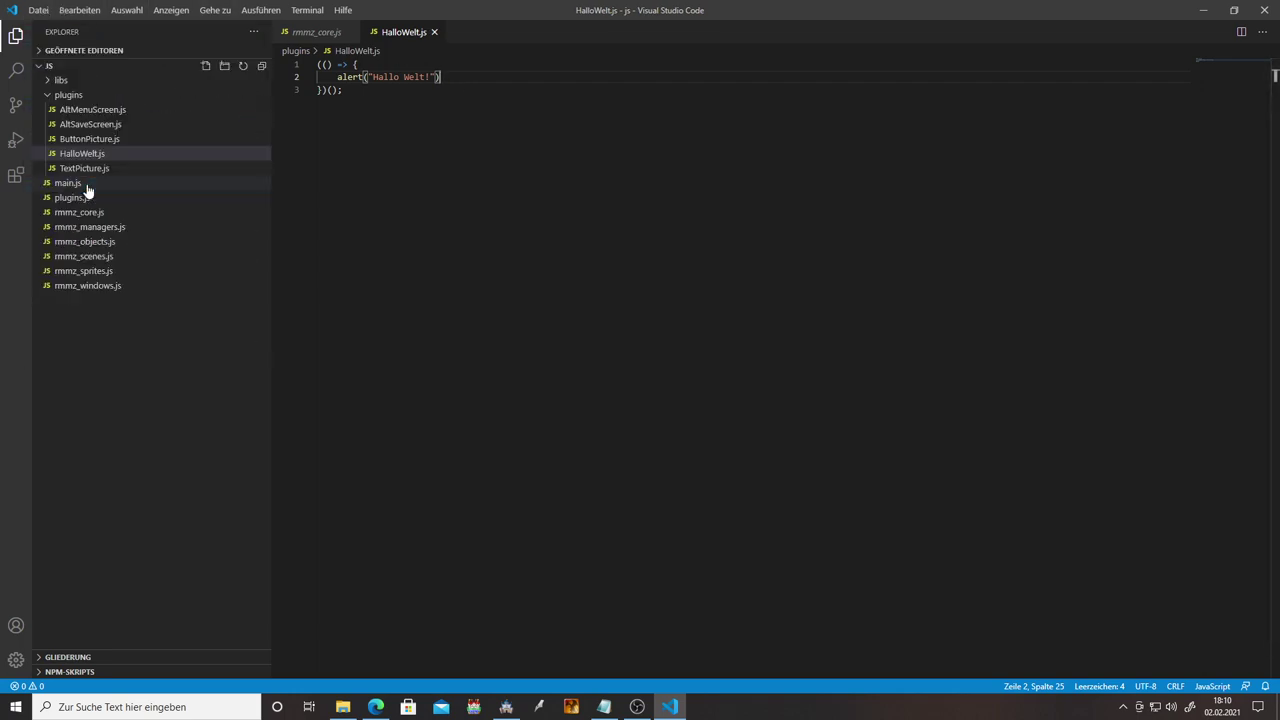
left_click(38, 10)
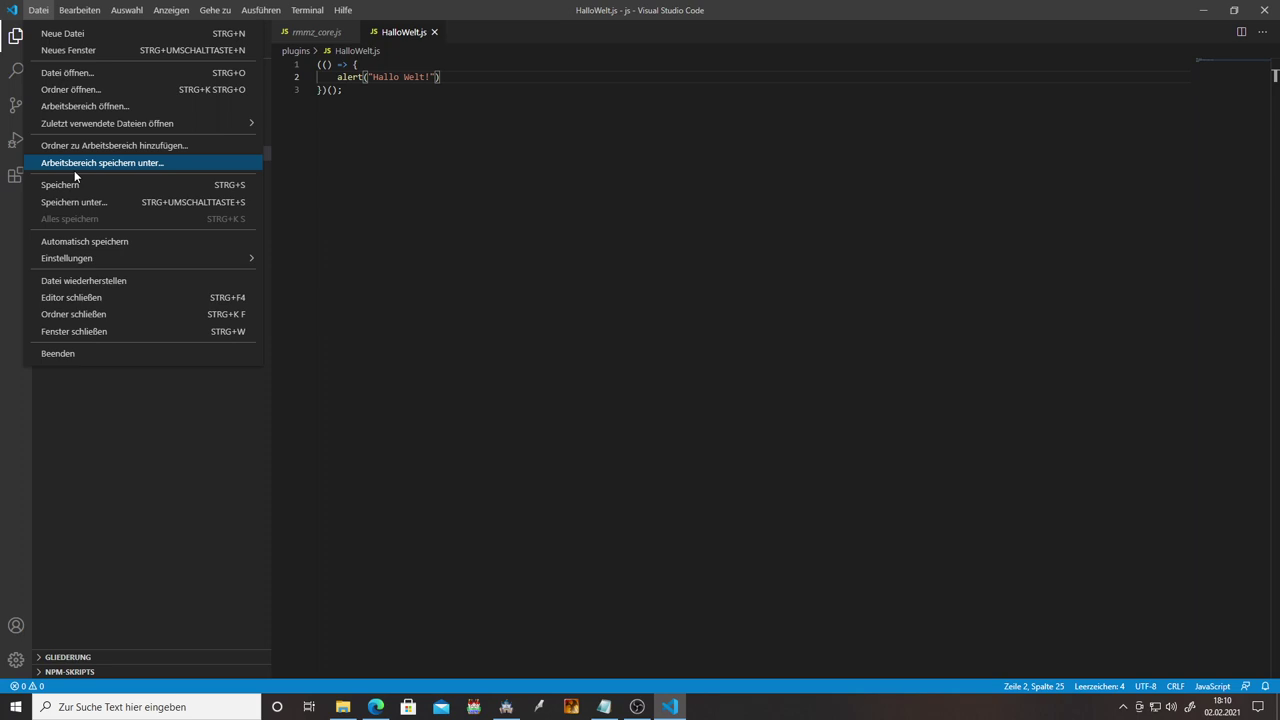
left_click(410, 194)
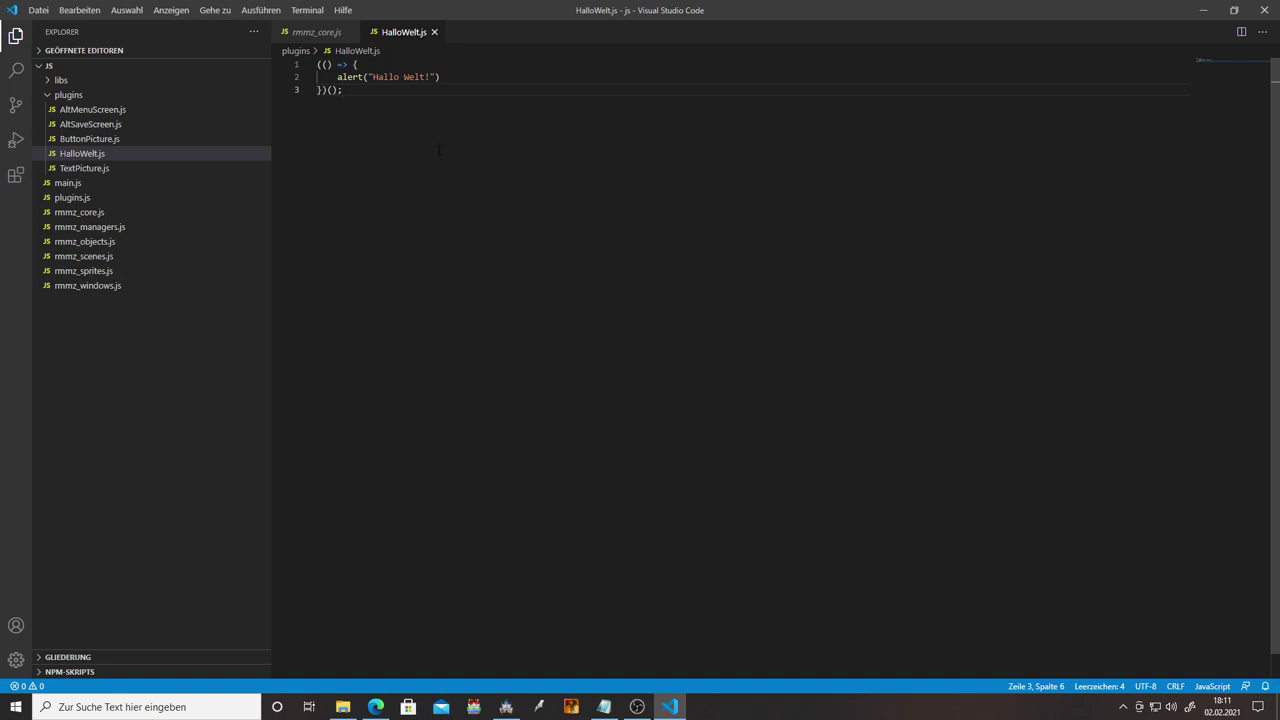
left_click(462, 77)
In the Plug-in-Manager, add a new entry choosing HalloWelt with status EIN.
left_click(507, 705)
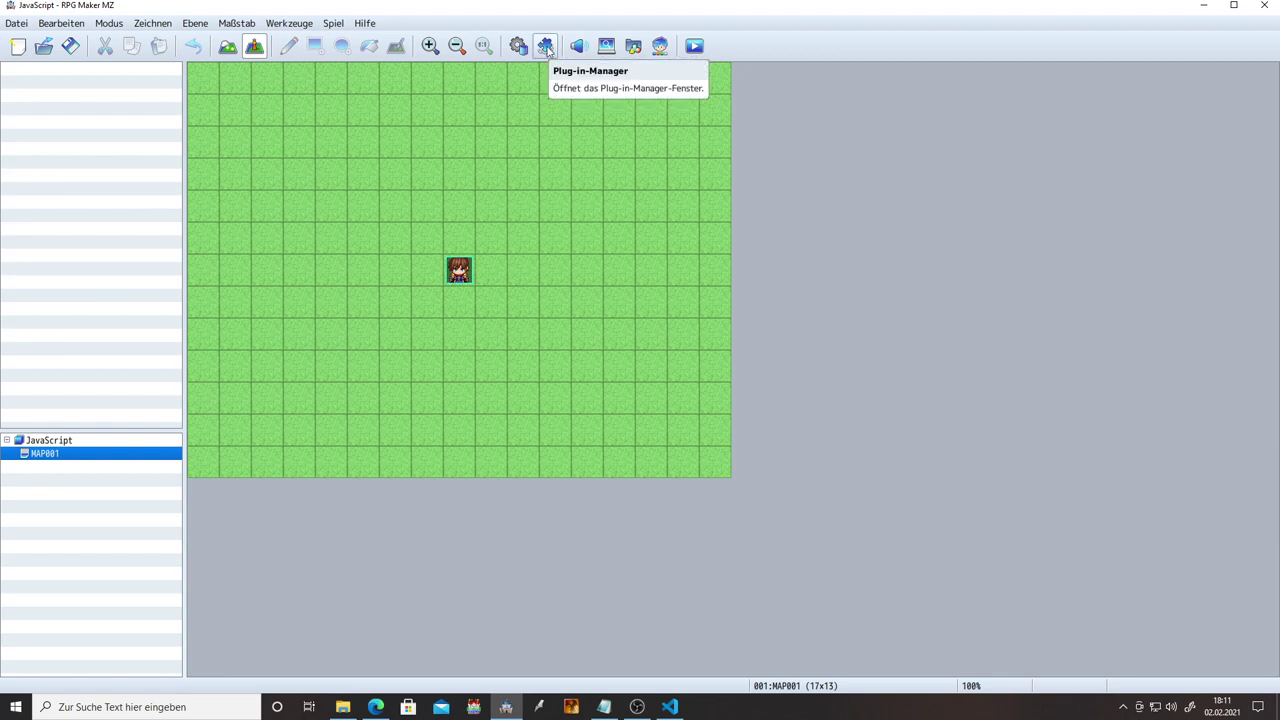
left_click(546, 50)
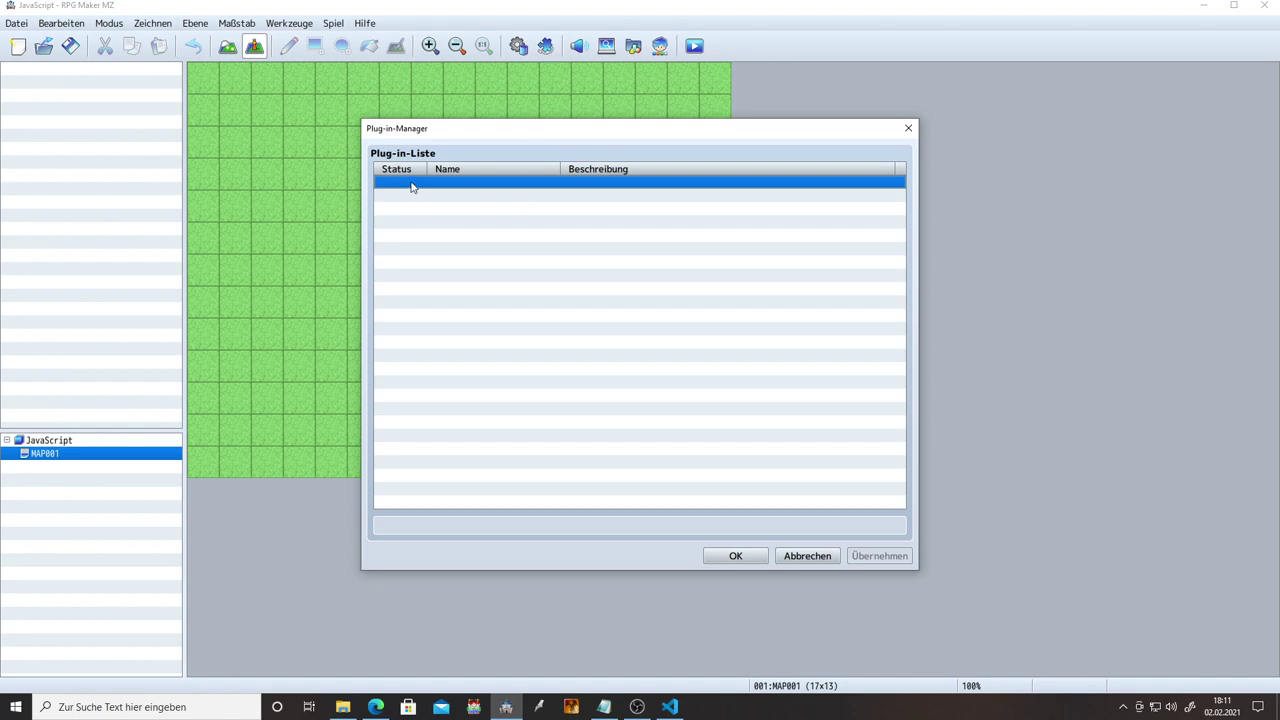
double_click(411, 184)
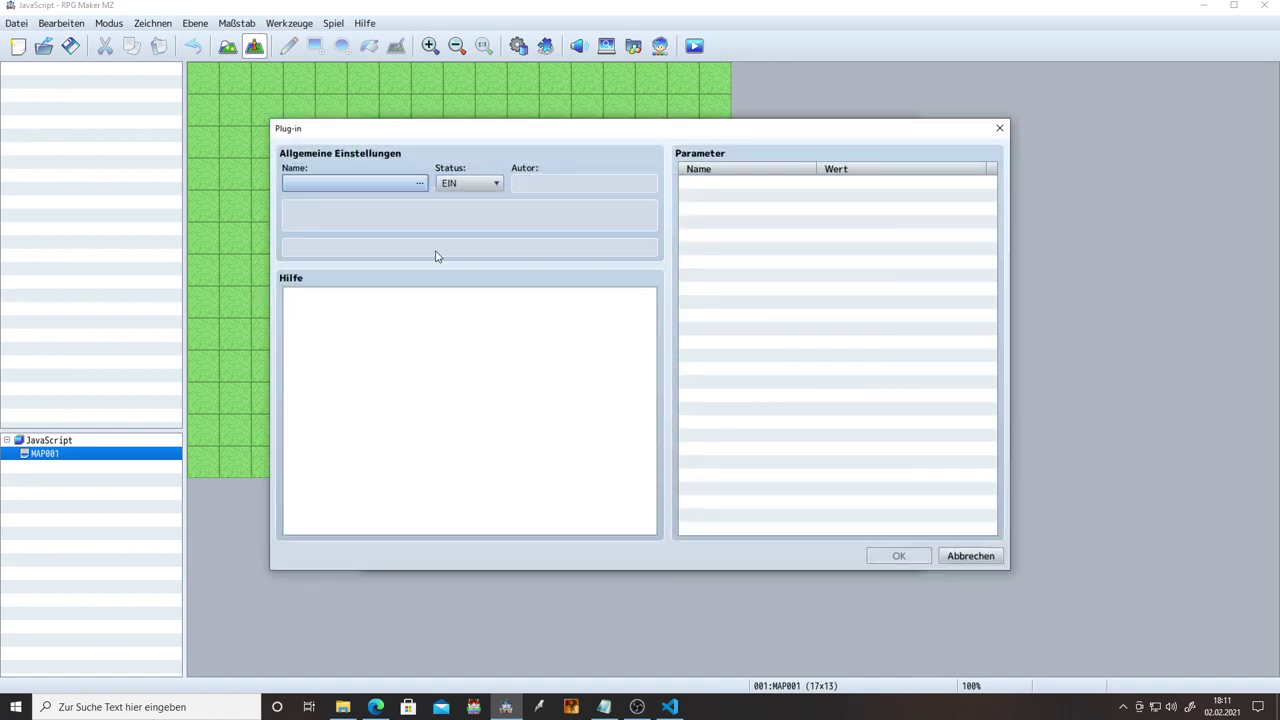
left_click(990, 128)
double_click(563, 183)
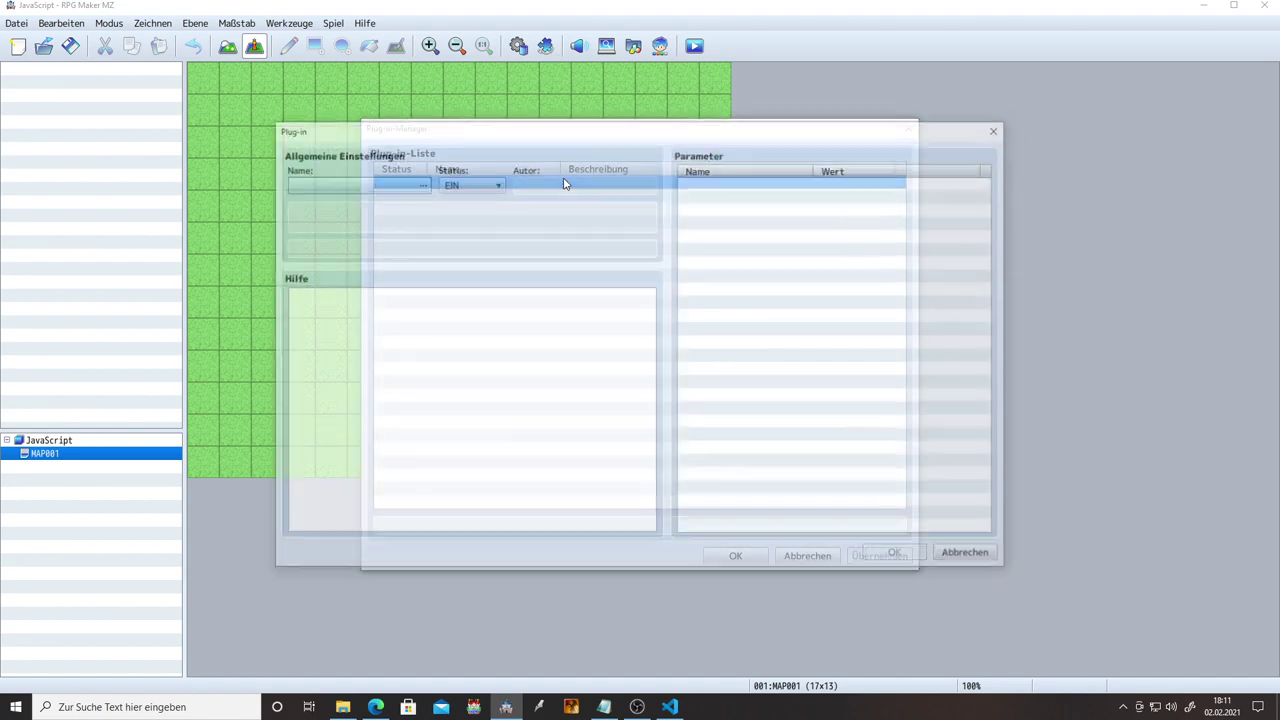
double_click(400, 186)
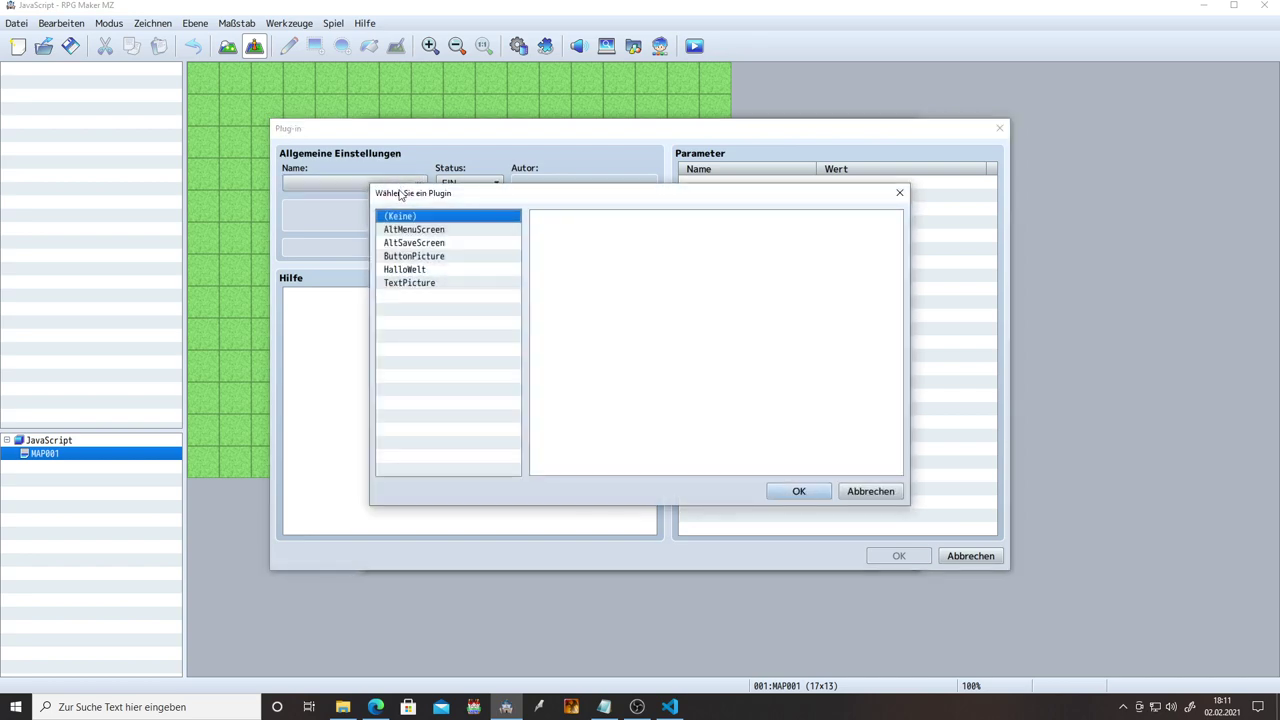
left_click(436, 271)
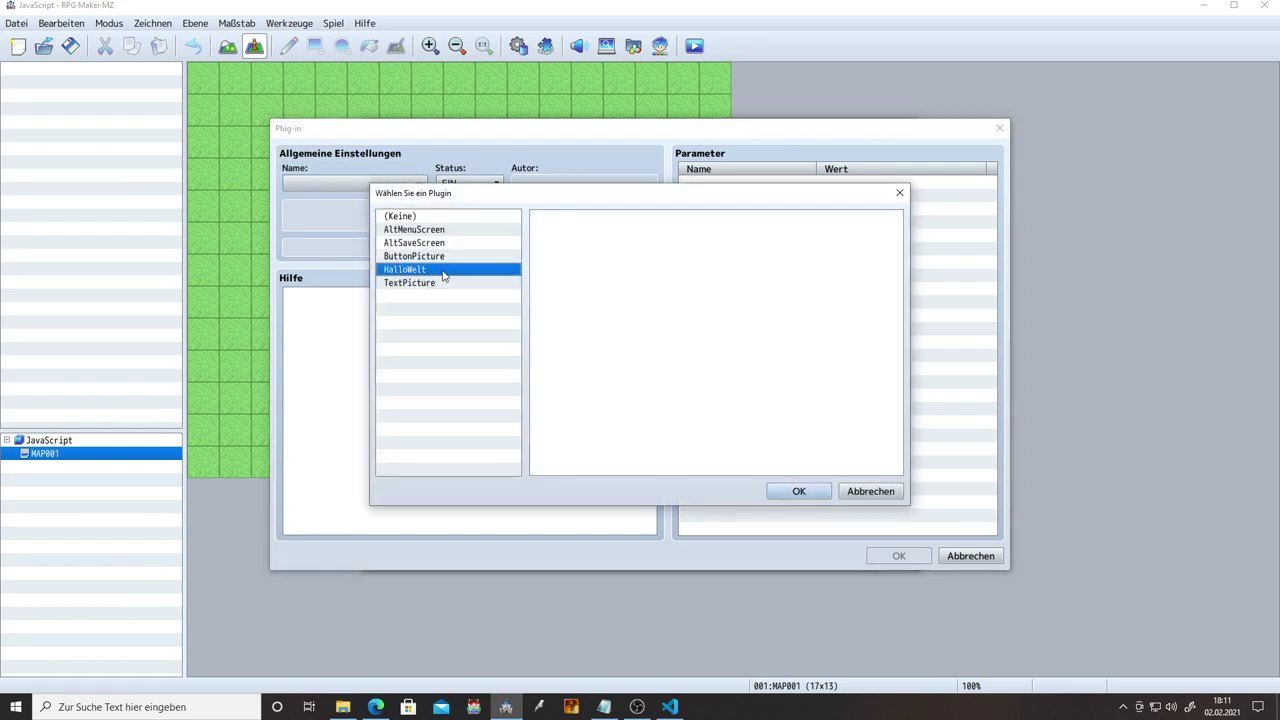
double_click(443, 272)
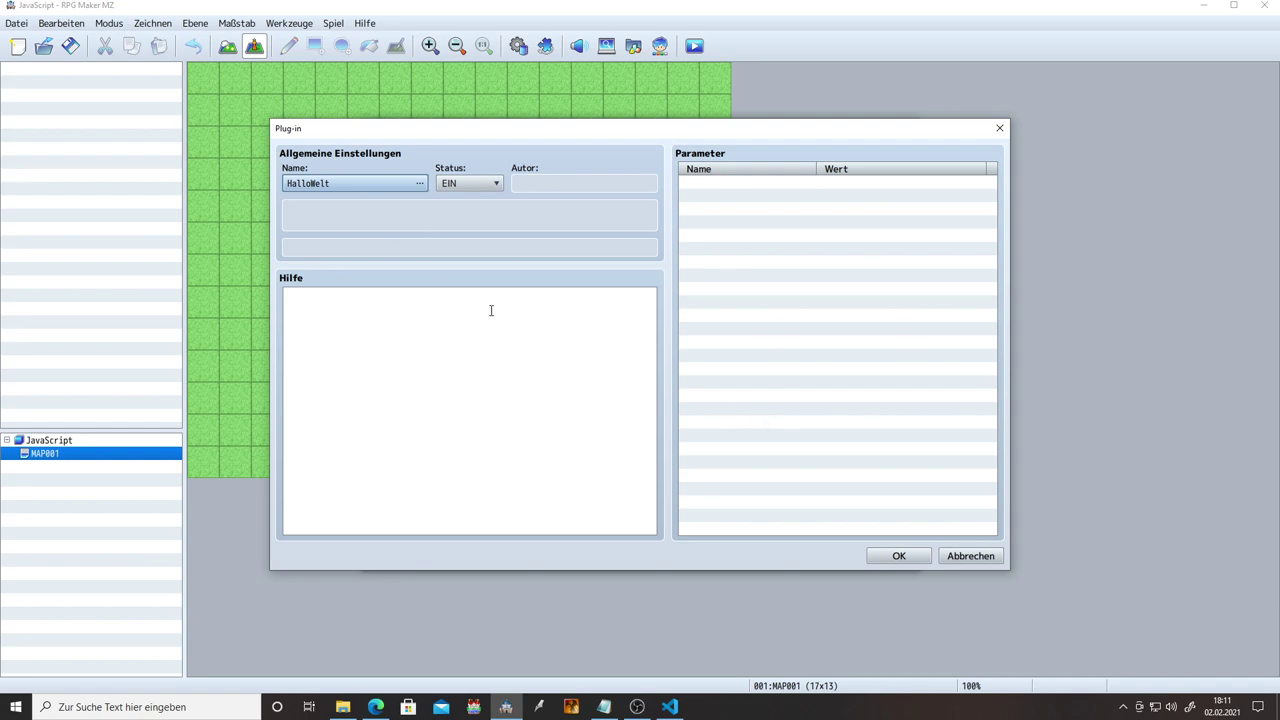
left_click(455, 350)
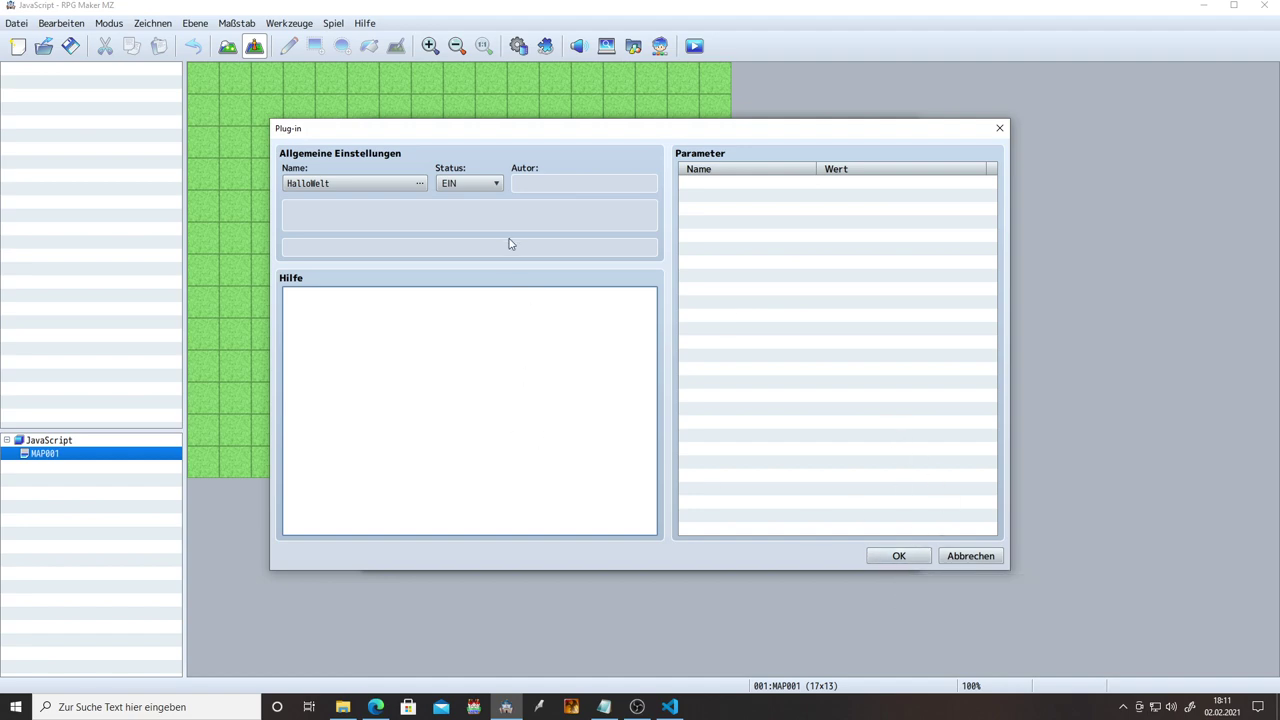
Confirm the HalloWelt entry with OK and apply the list with Übernehmen.
left_click(899, 557)
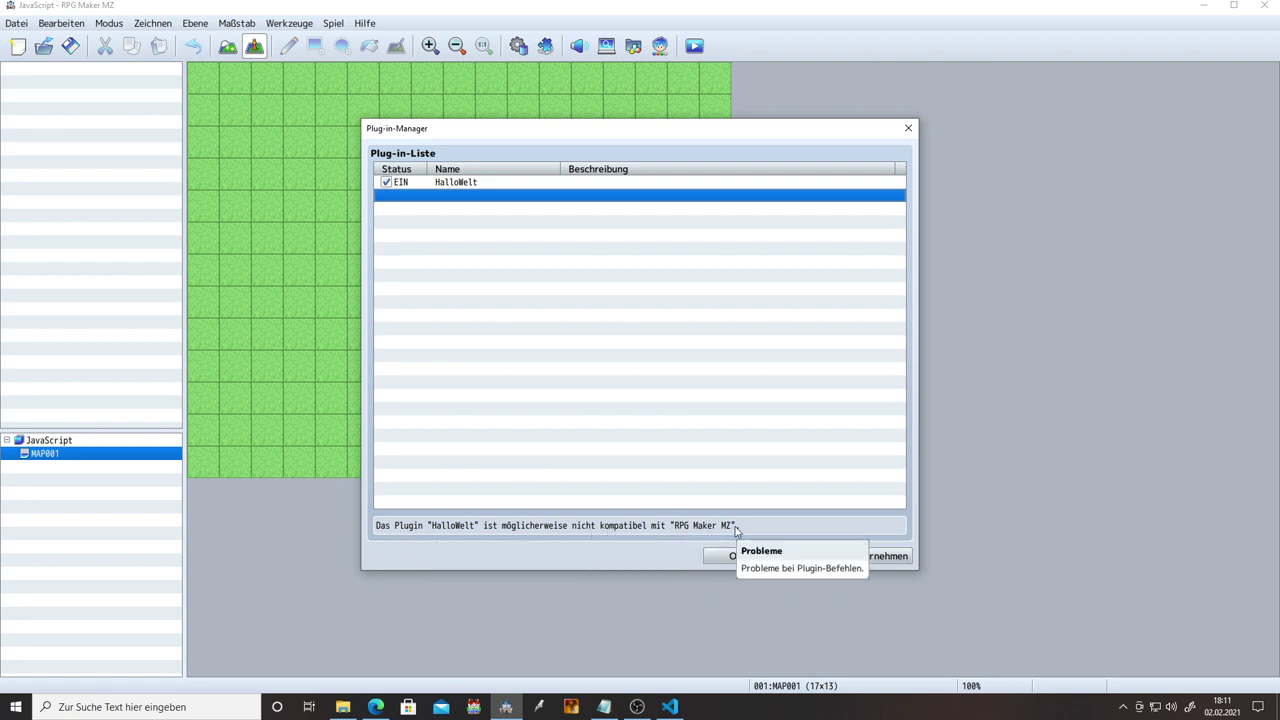
left_click(879, 557)
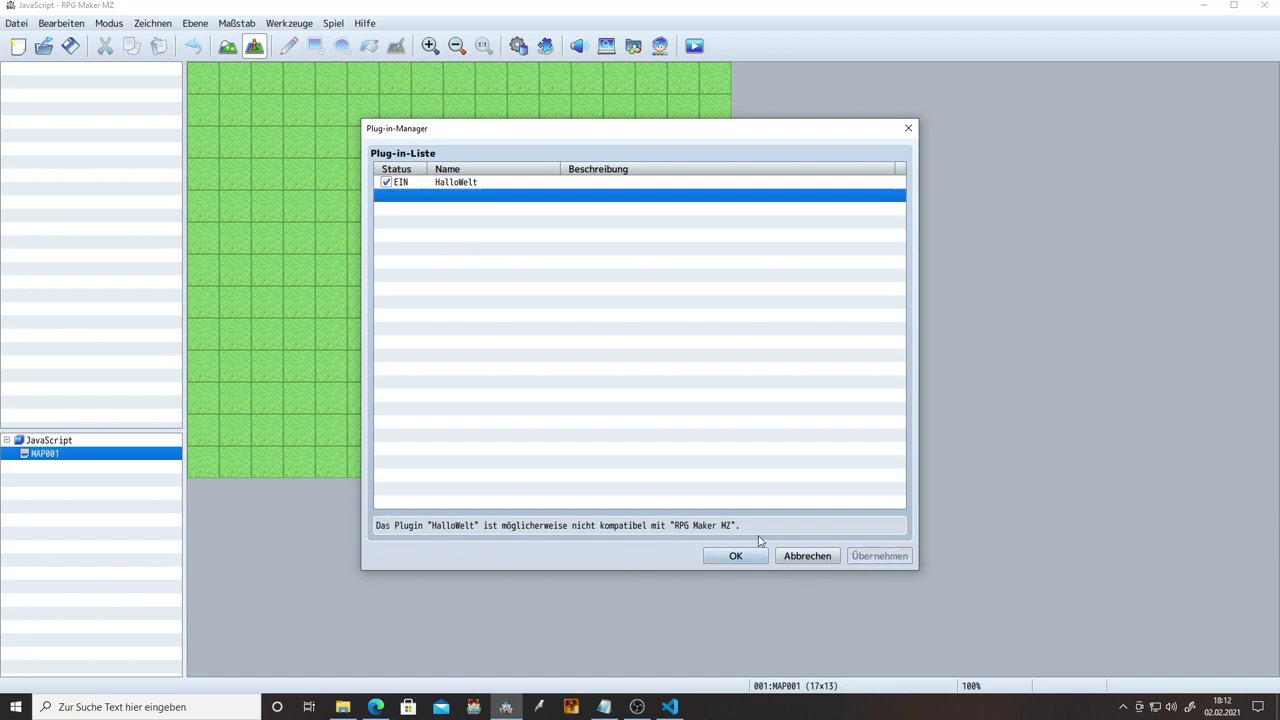
Close the Plug-in-Manager, start a playtest and mute the system sound.
left_click(734, 556)
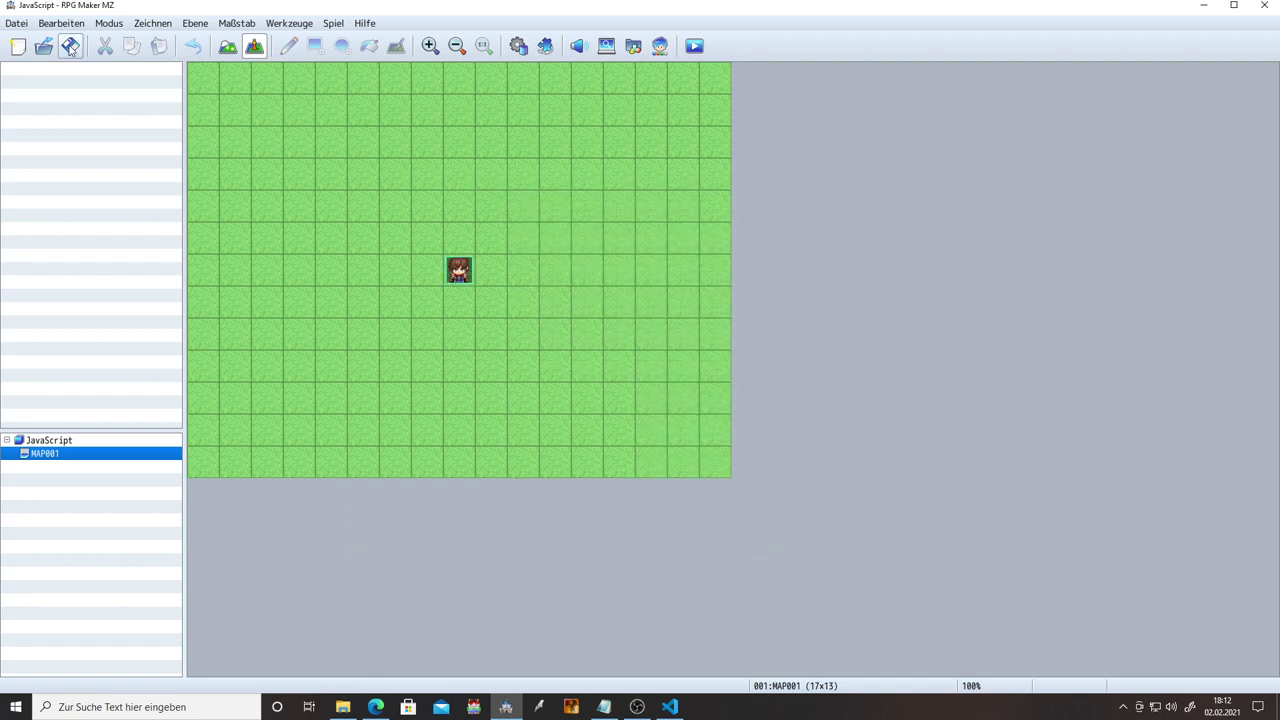
left_click(697, 46)
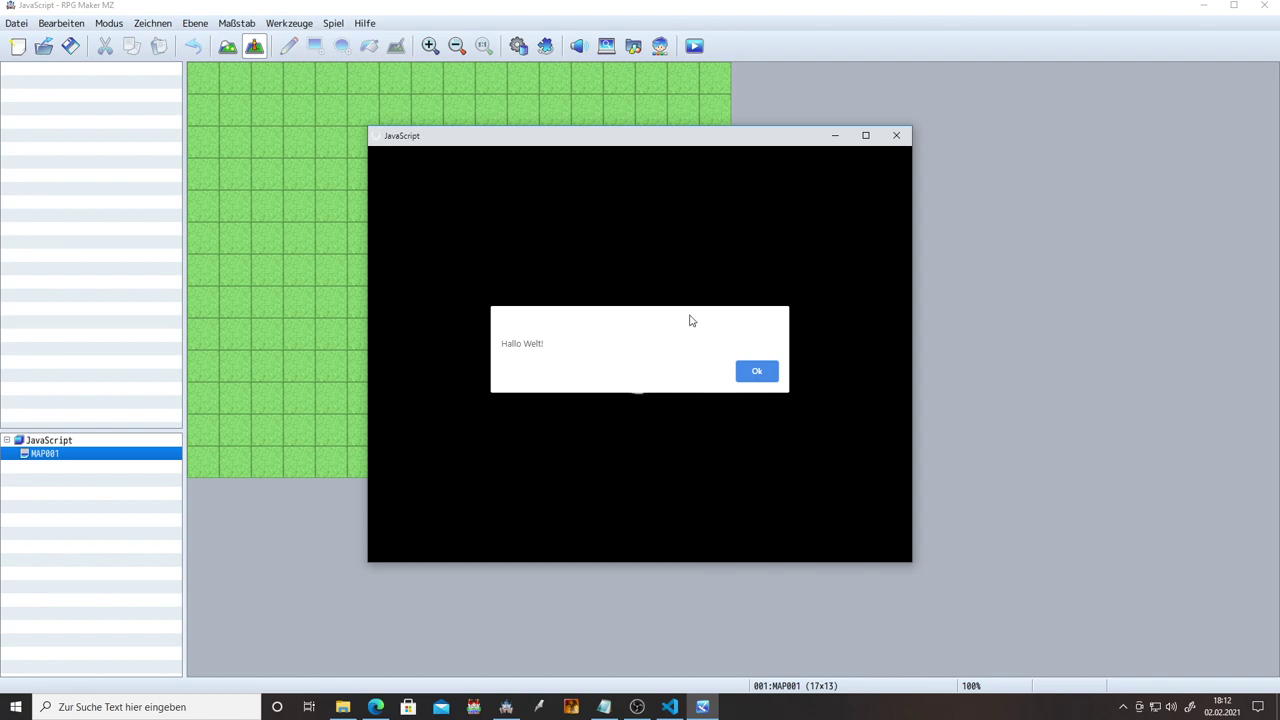
left_click(1171, 707)
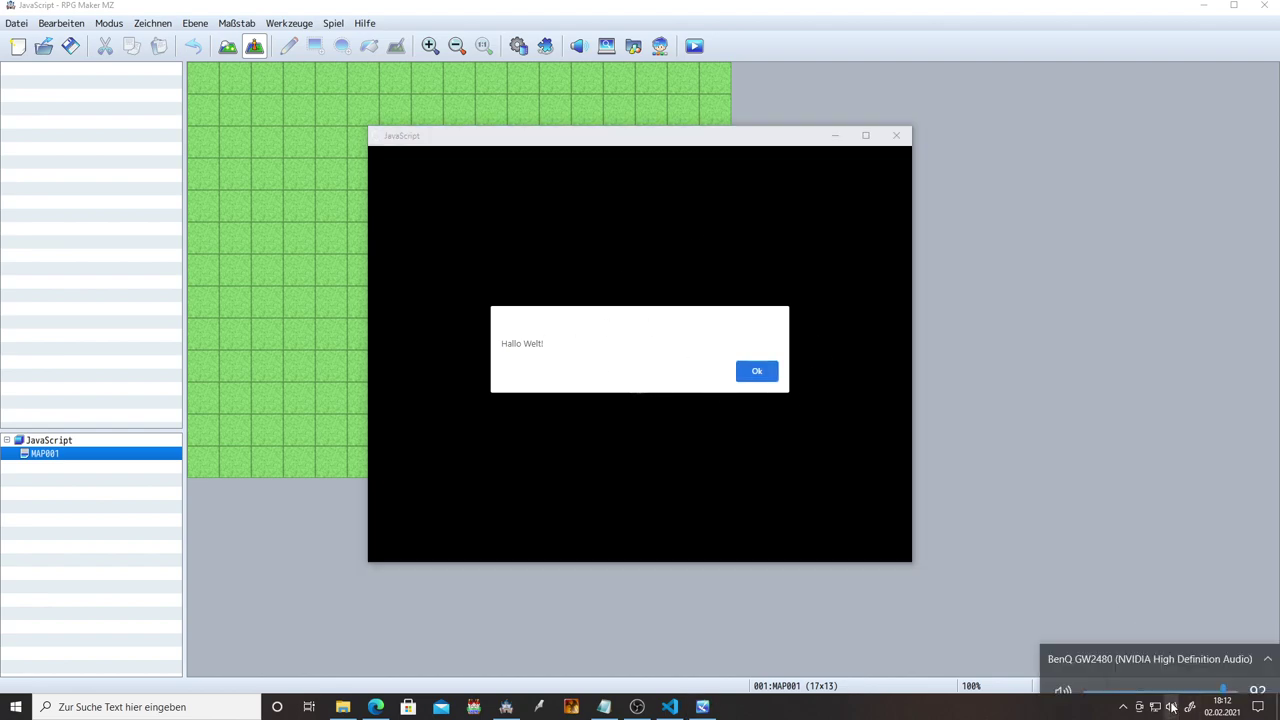
left_click(1064, 676)
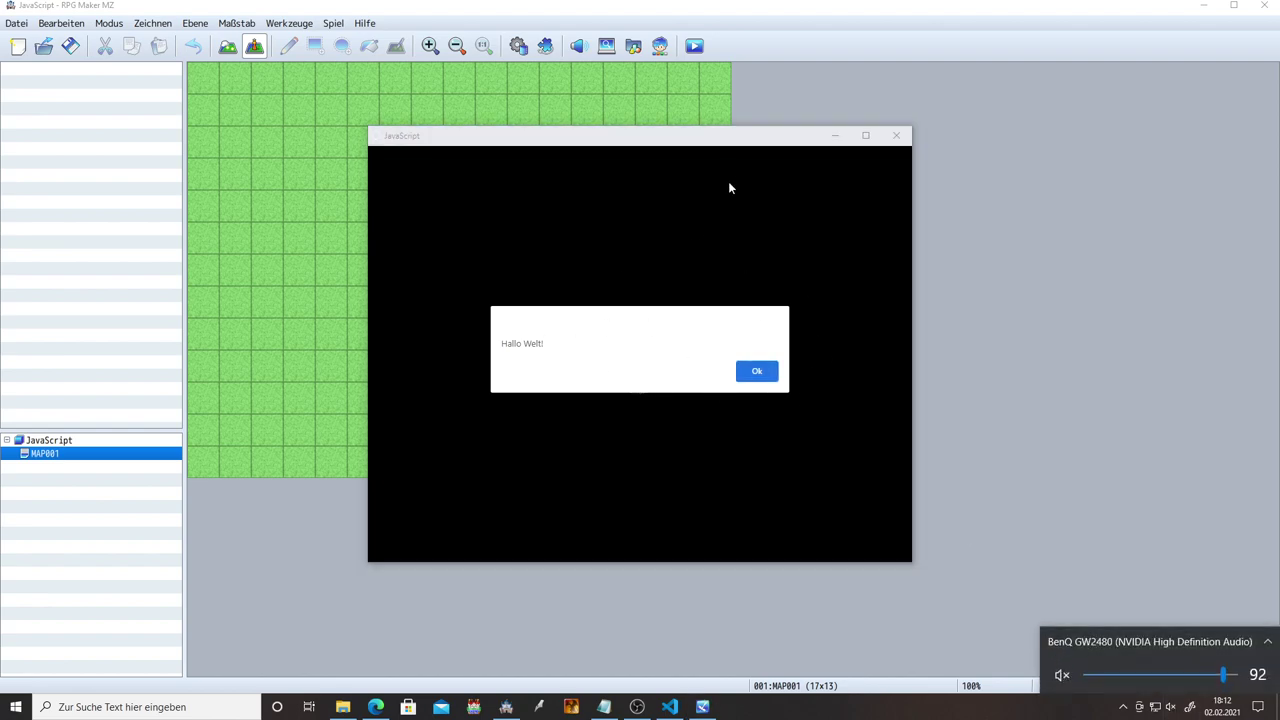
left_click(725, 148)
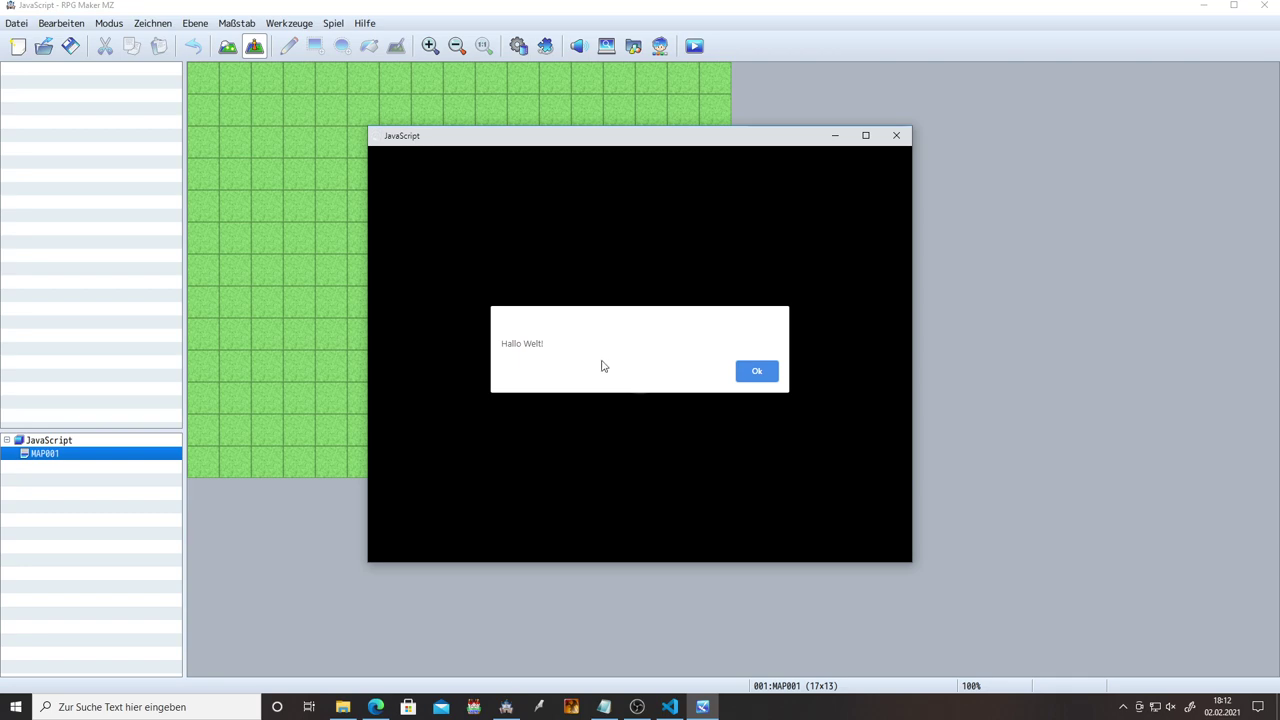
Dismiss the 'Hallo Welt!' alert, browse the title menu, then close the playtest window.
left_click_drag(544, 344, 495, 350)
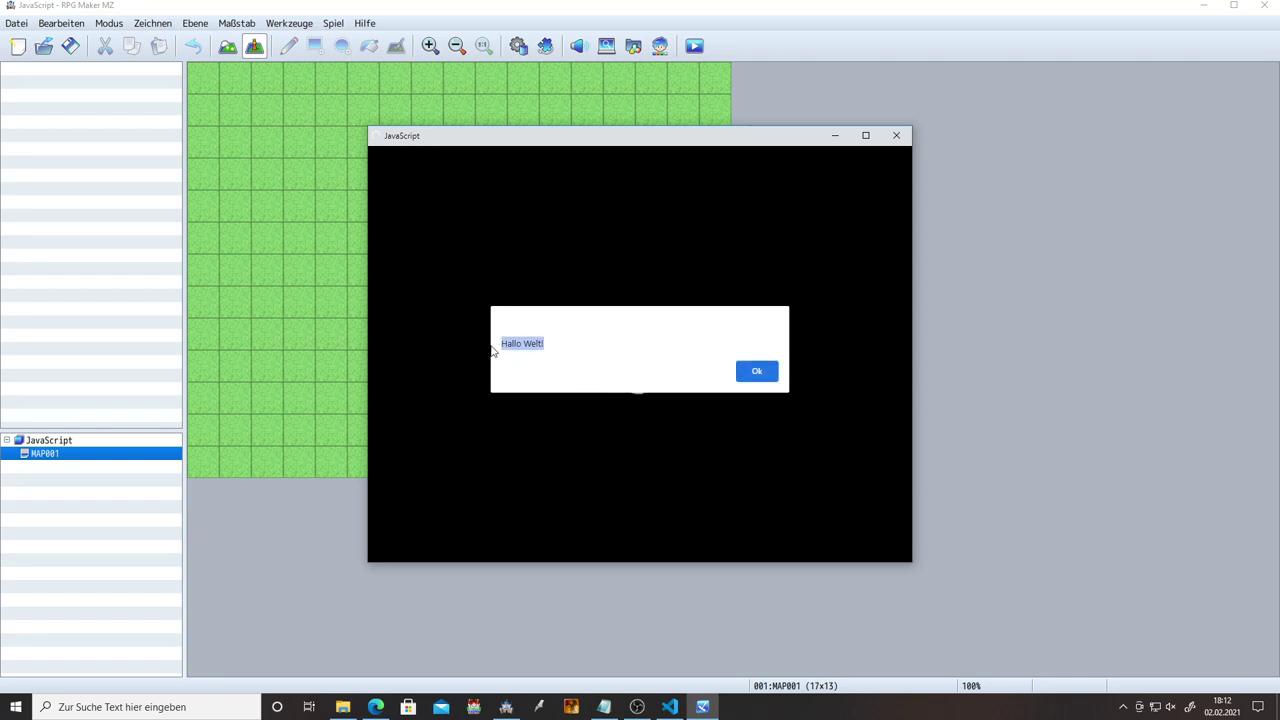
left_click(577, 356)
left_click(757, 373)
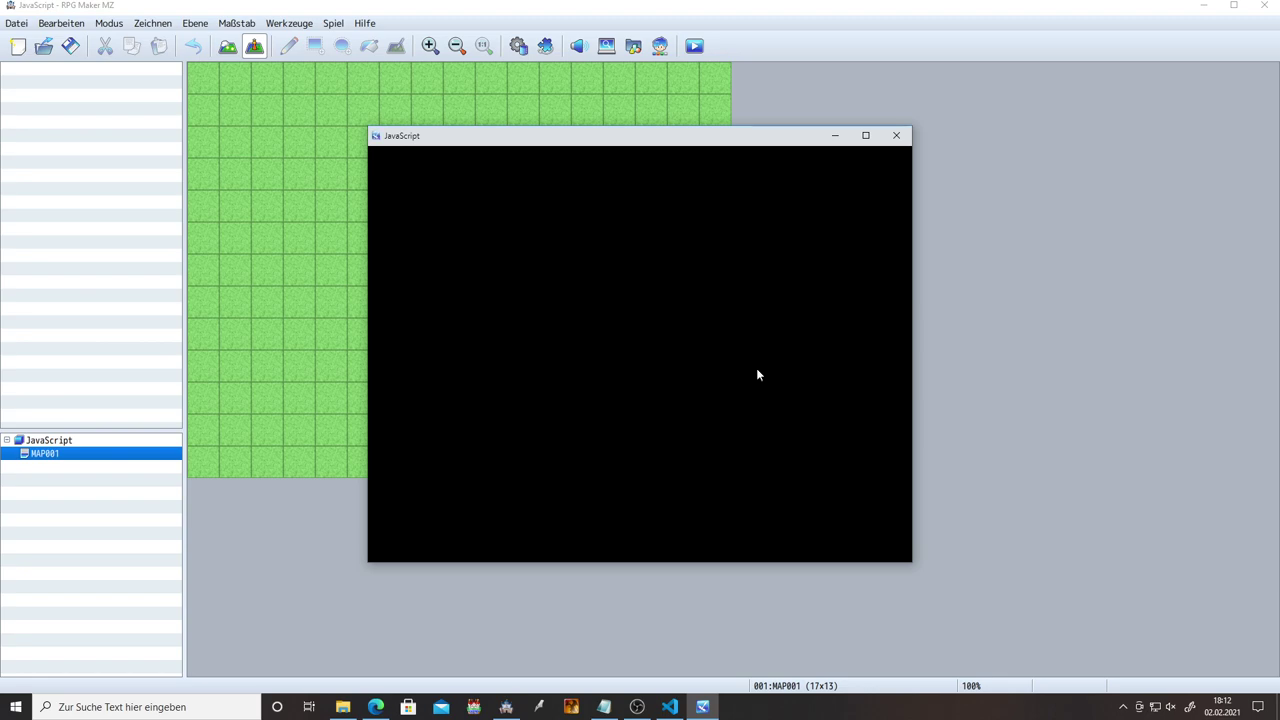
key("Down")
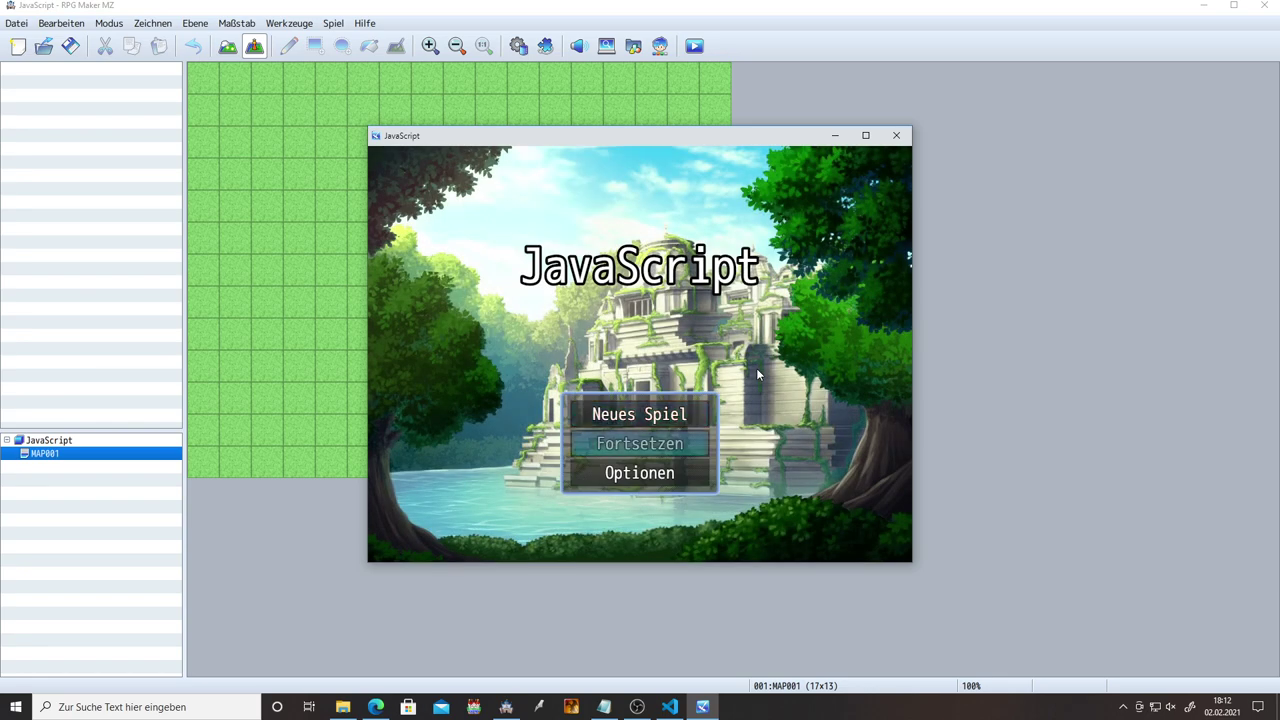
key("Up")
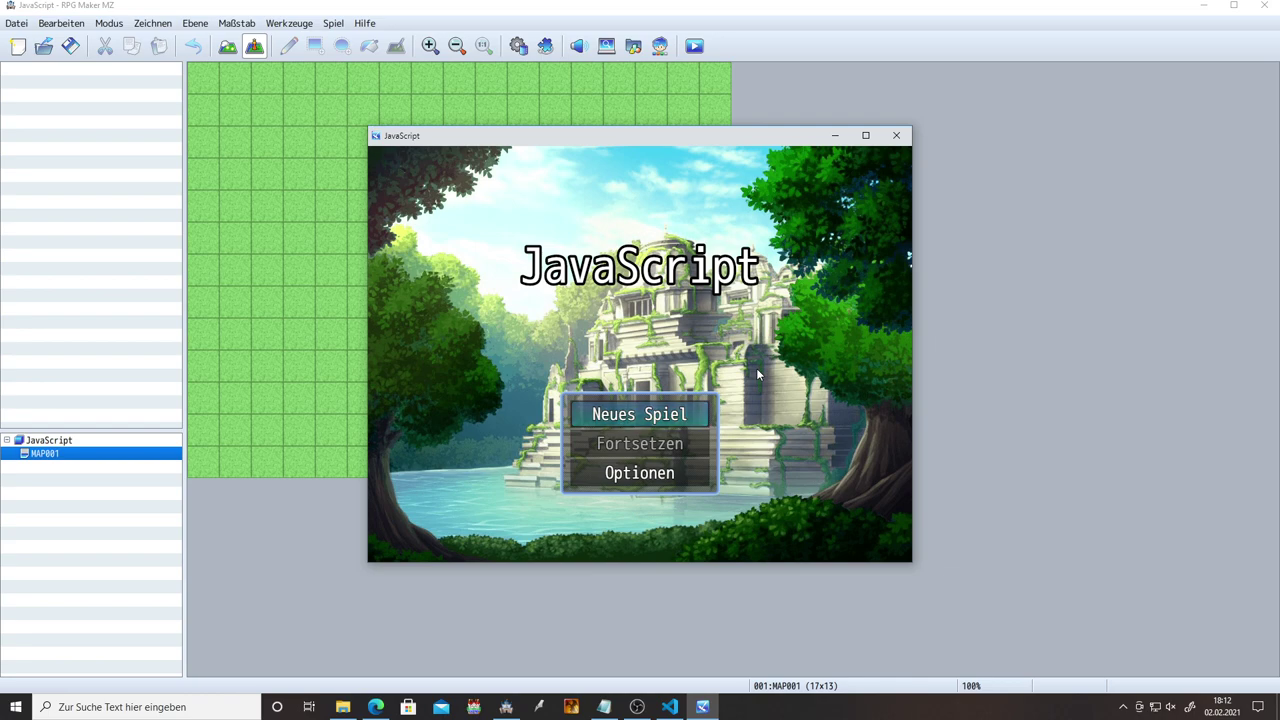
key("Up")
key("Down")
left_click(896, 135)
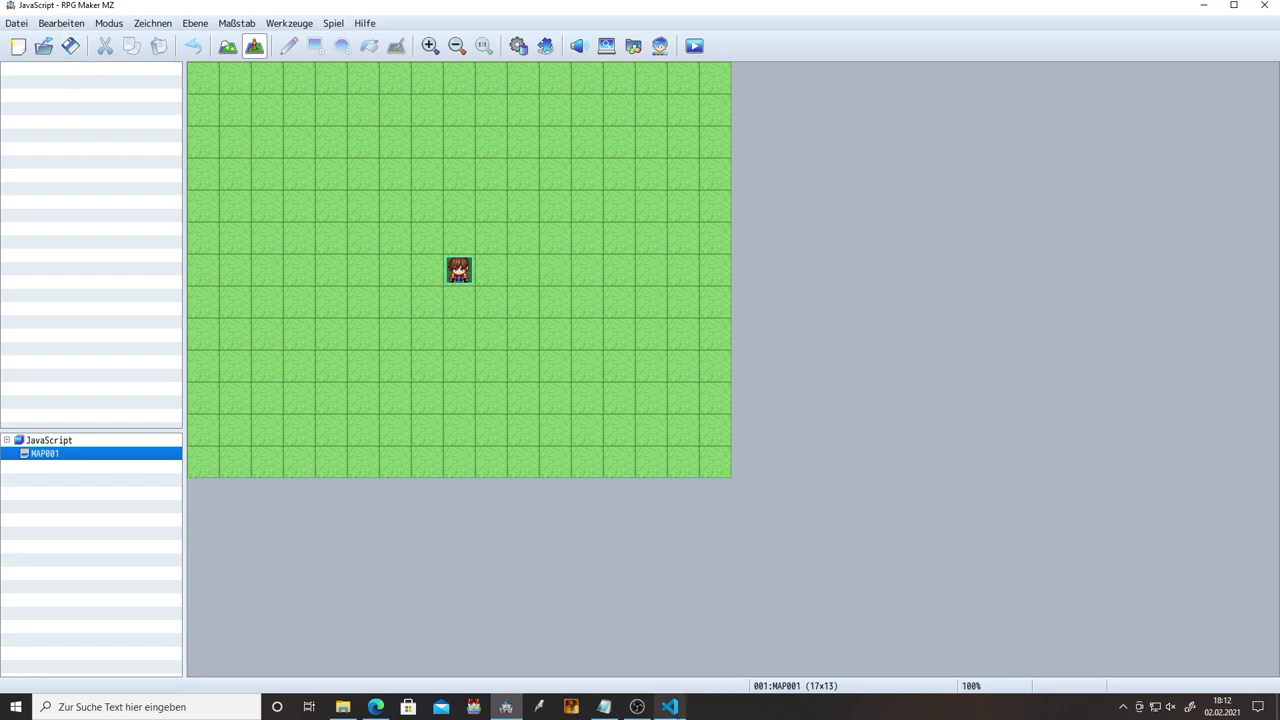
left_click(670, 707)
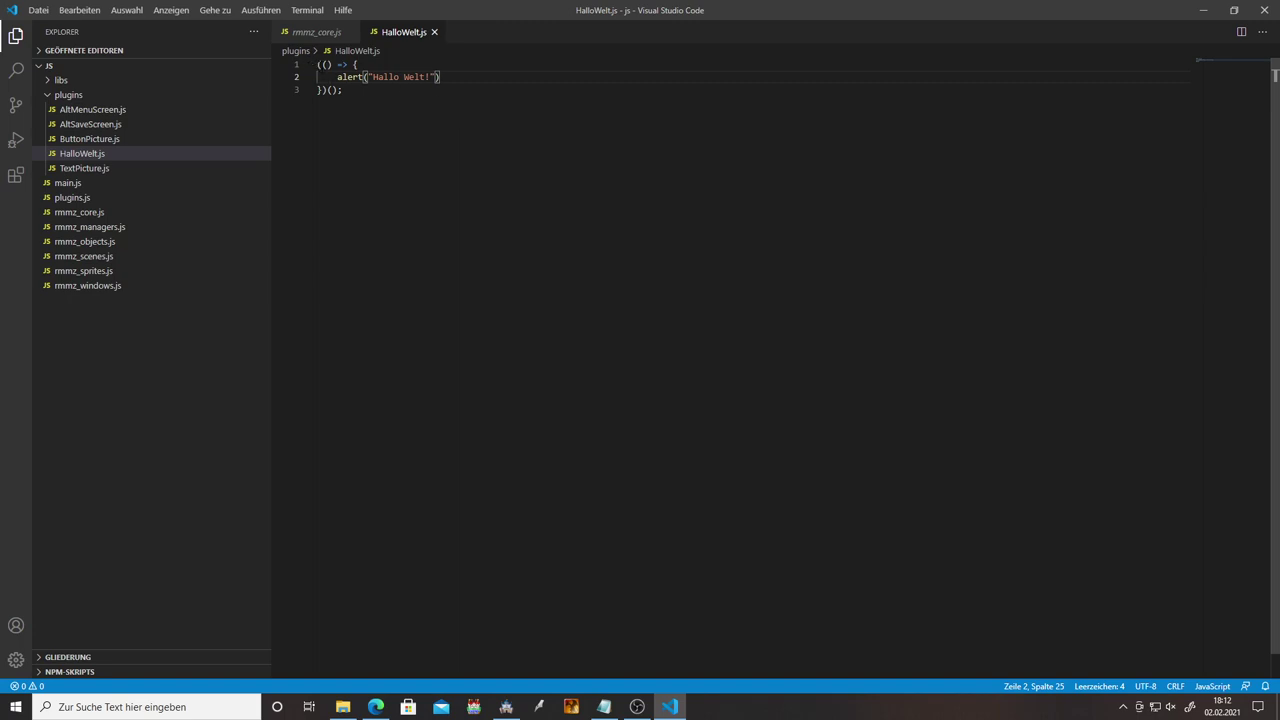
Insert a blank line above the code at the top of HalloWelt.js.
left_click(318, 64)
key("Return")
key("Return")
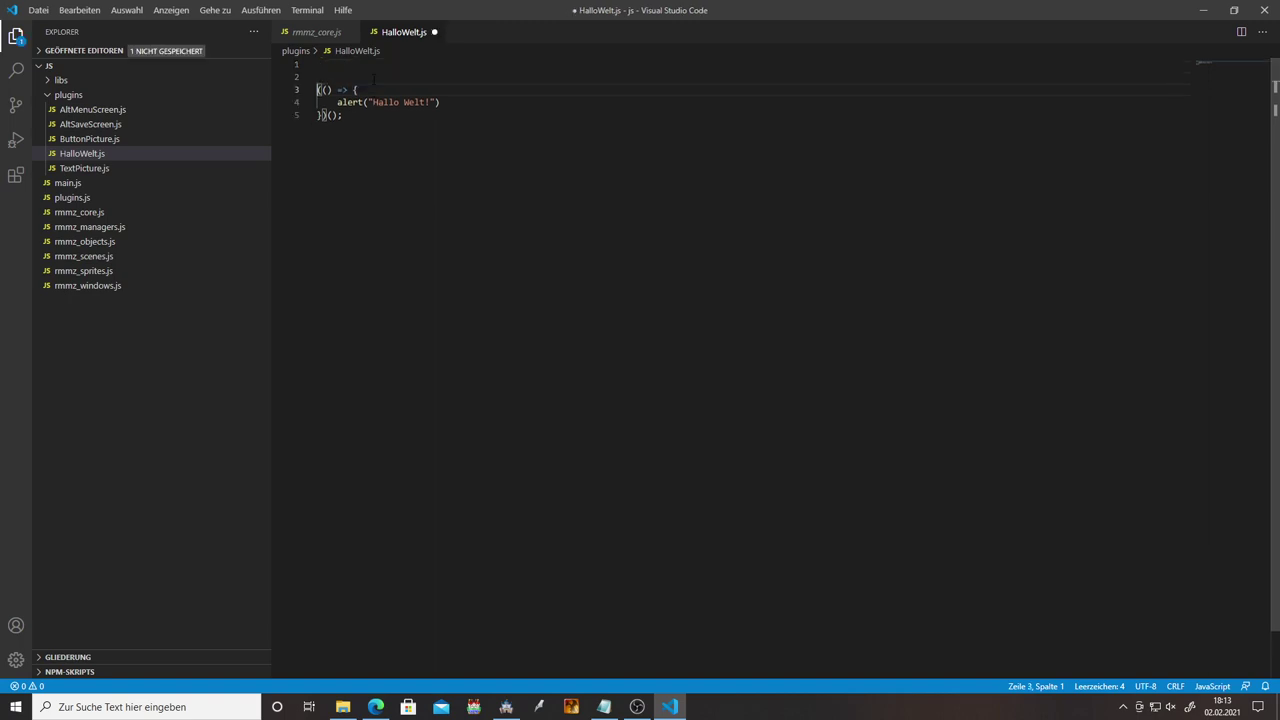
left_click(345, 51)
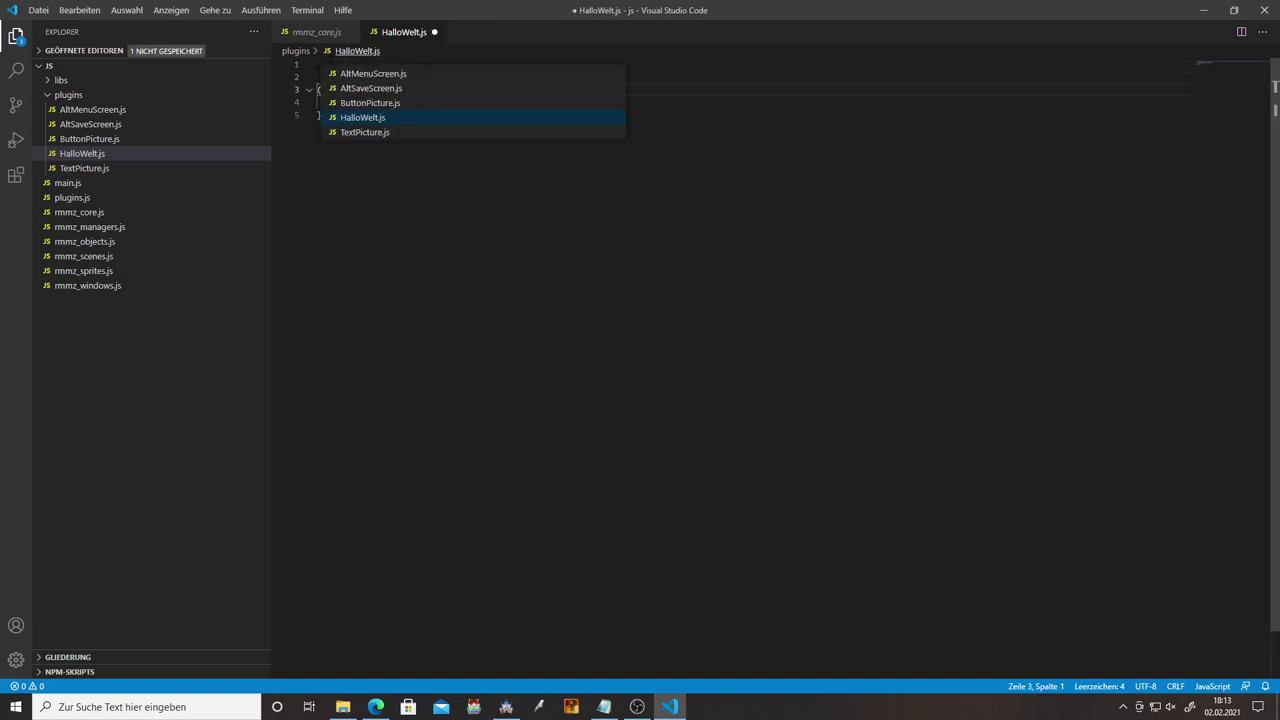
left_click(317, 64)
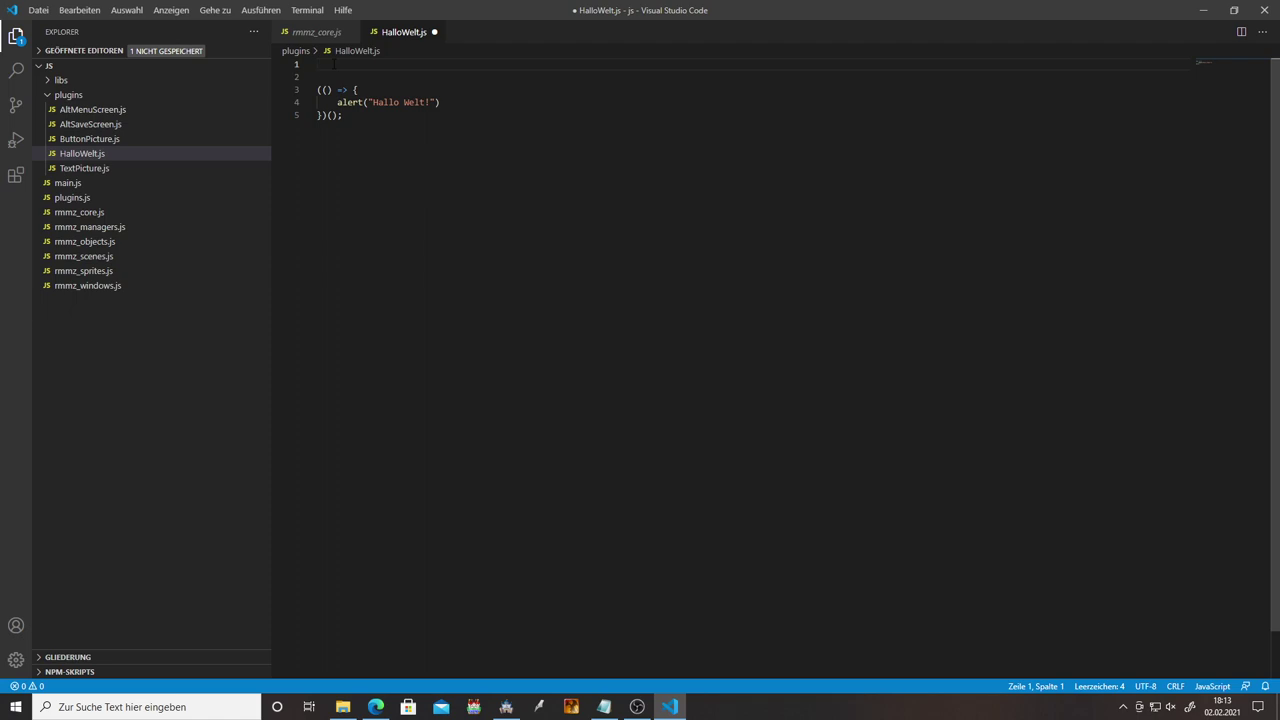
Try the /rmmz snippet prefix, delete it, and show the installed extensions list.
type("/")
type("rm")
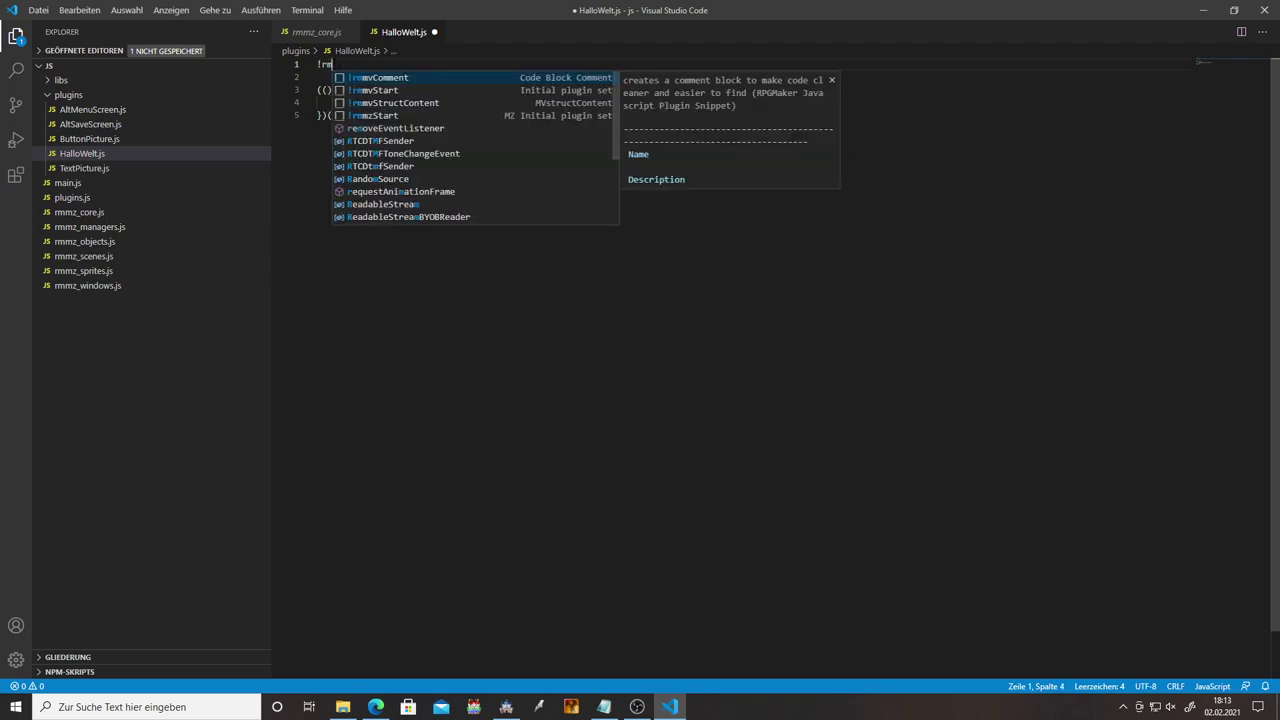
type("mz")
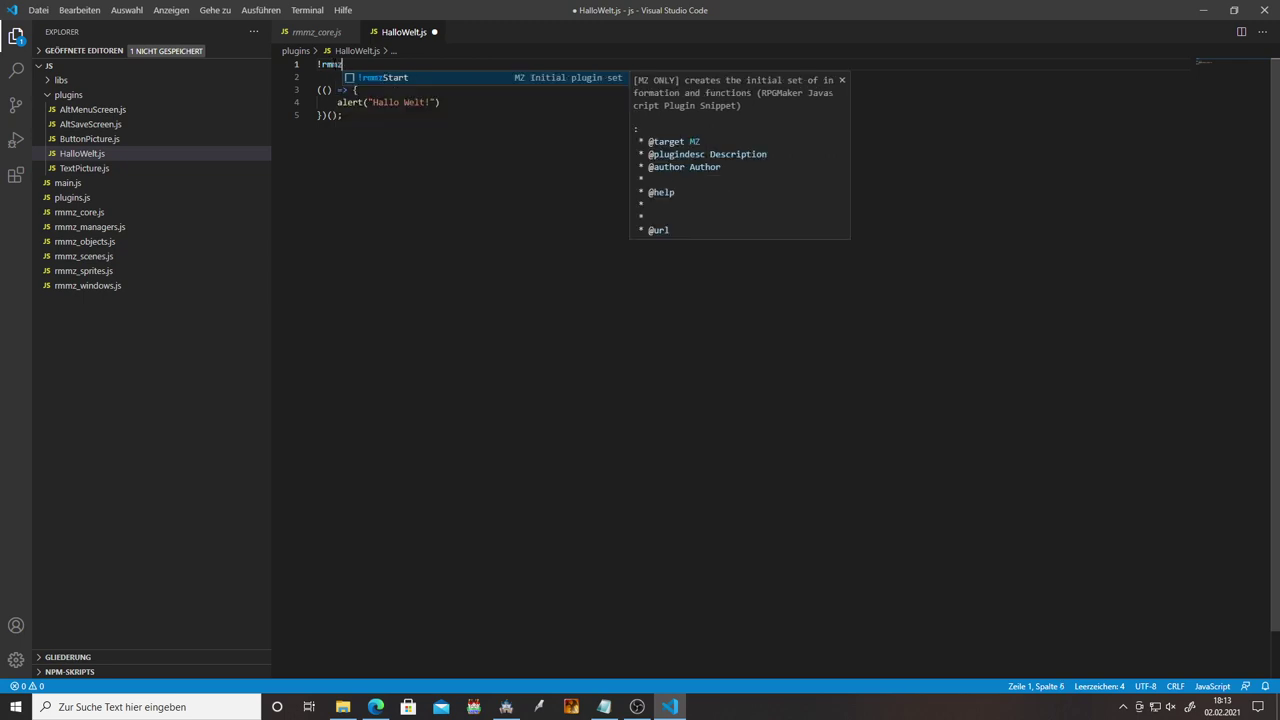
key("BackSpace")
type("v")
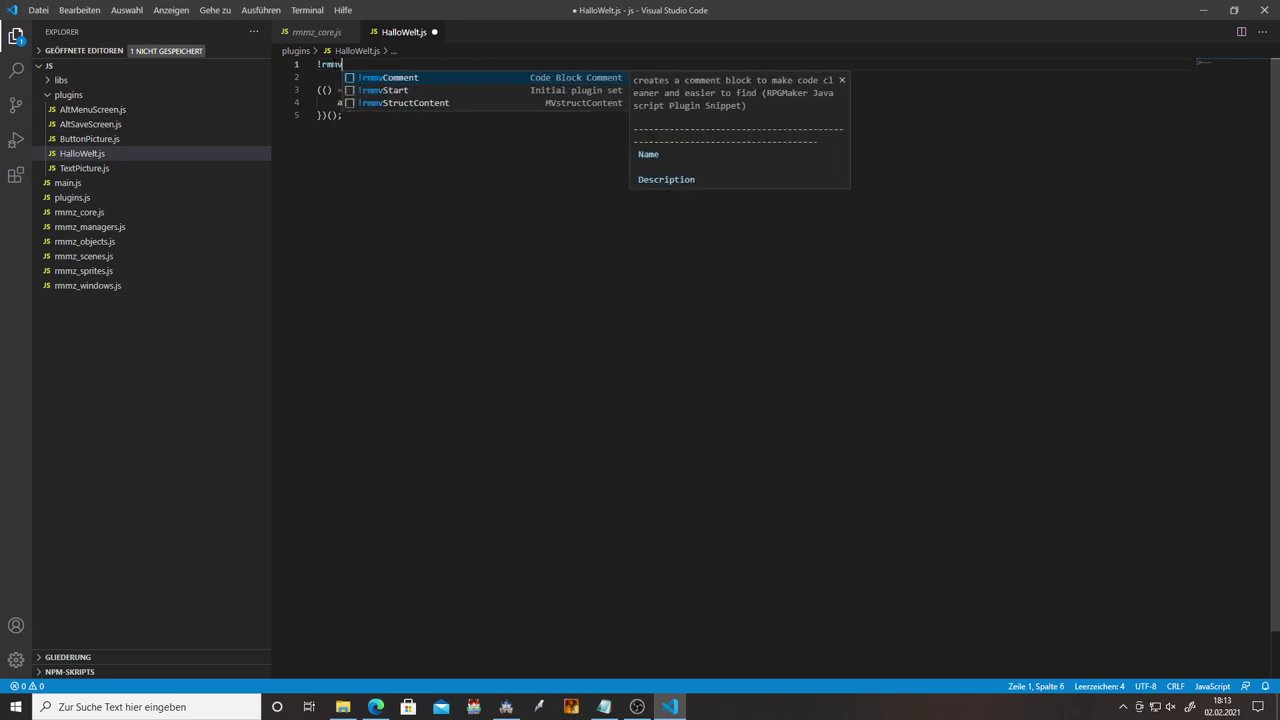
type("st")
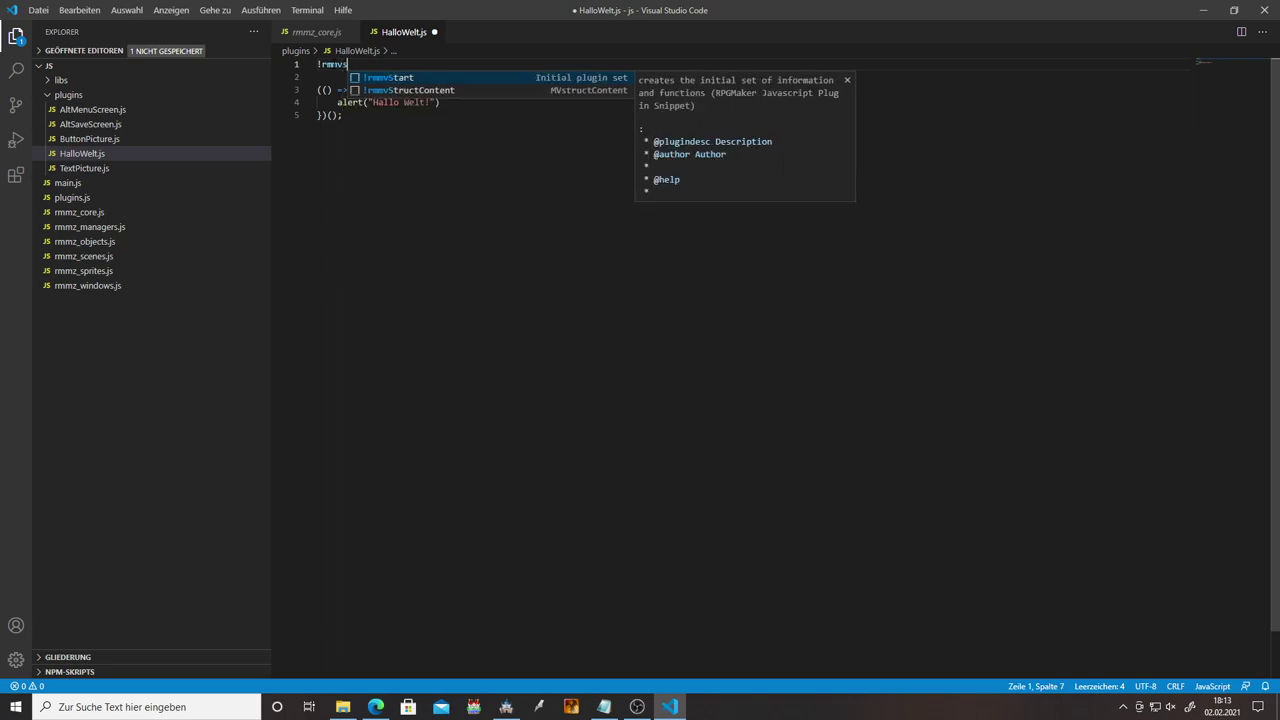
type("art")
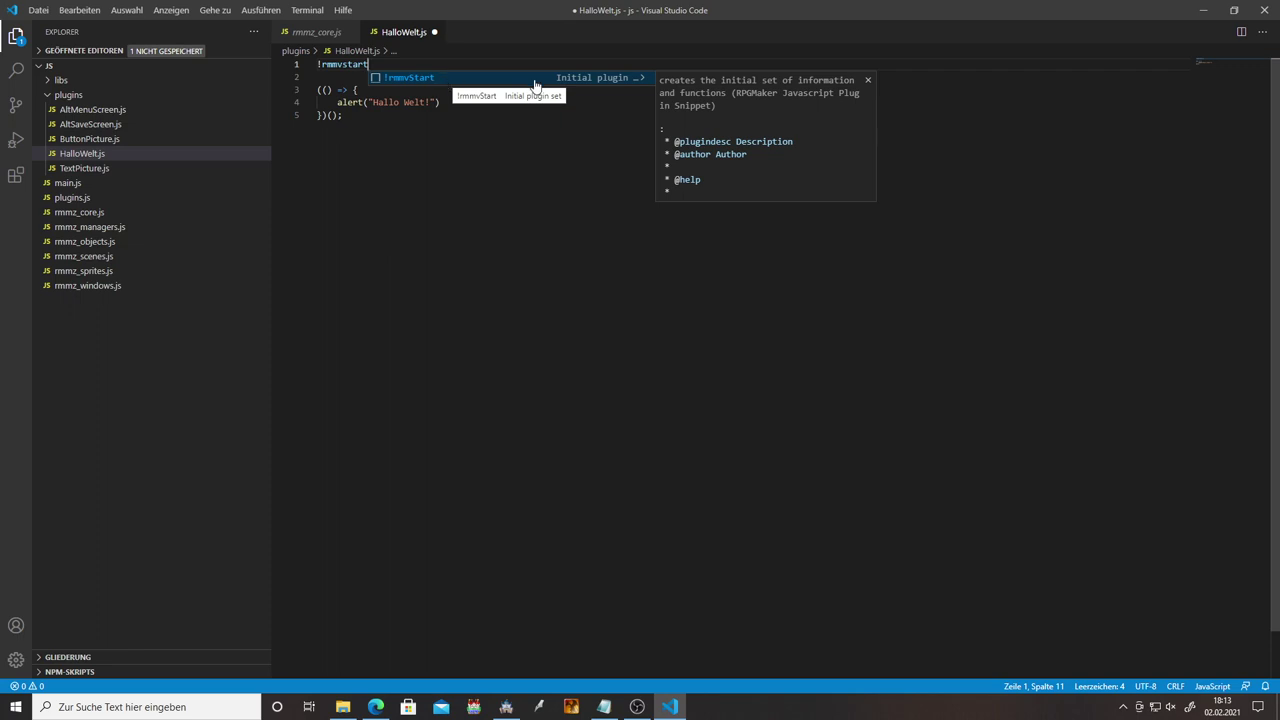
key("BackSpace")
key("BackSpace")
key("BackSpace")
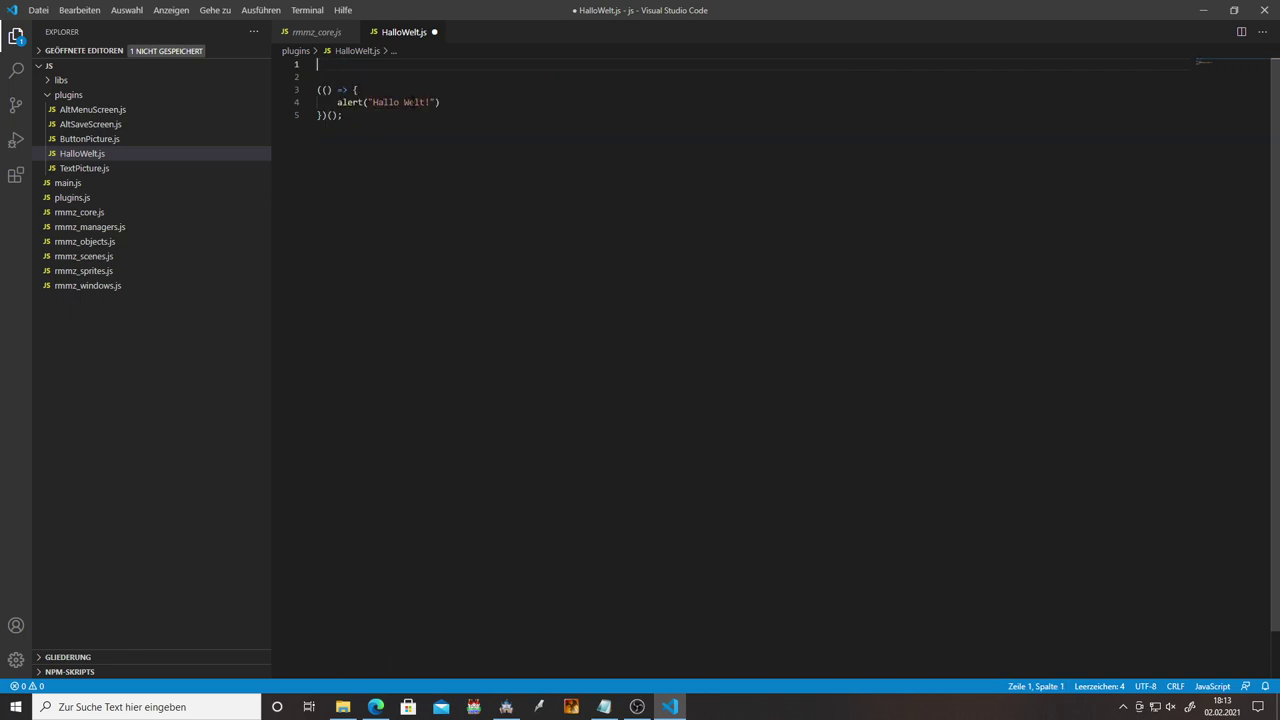
left_click(15, 176)
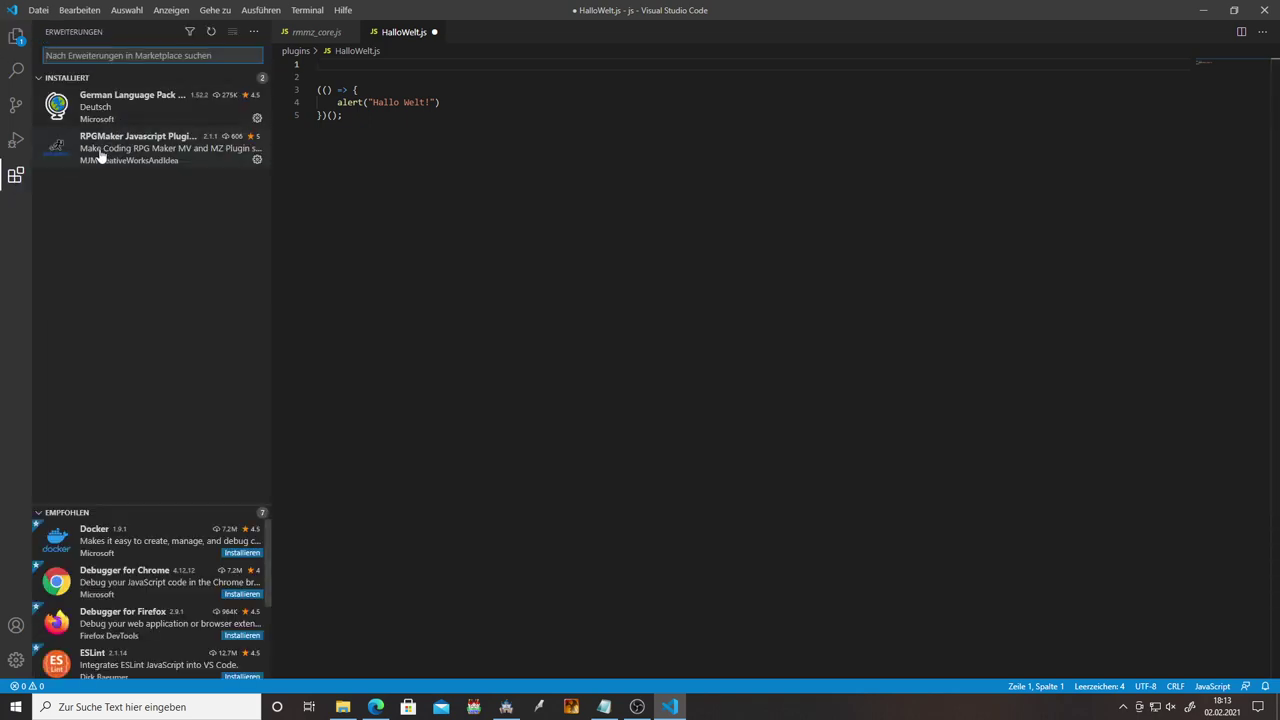
View the RPGMaker Javascript Plugin Snippet details, then close them and return to HalloWelt.js.
left_click(100, 155)
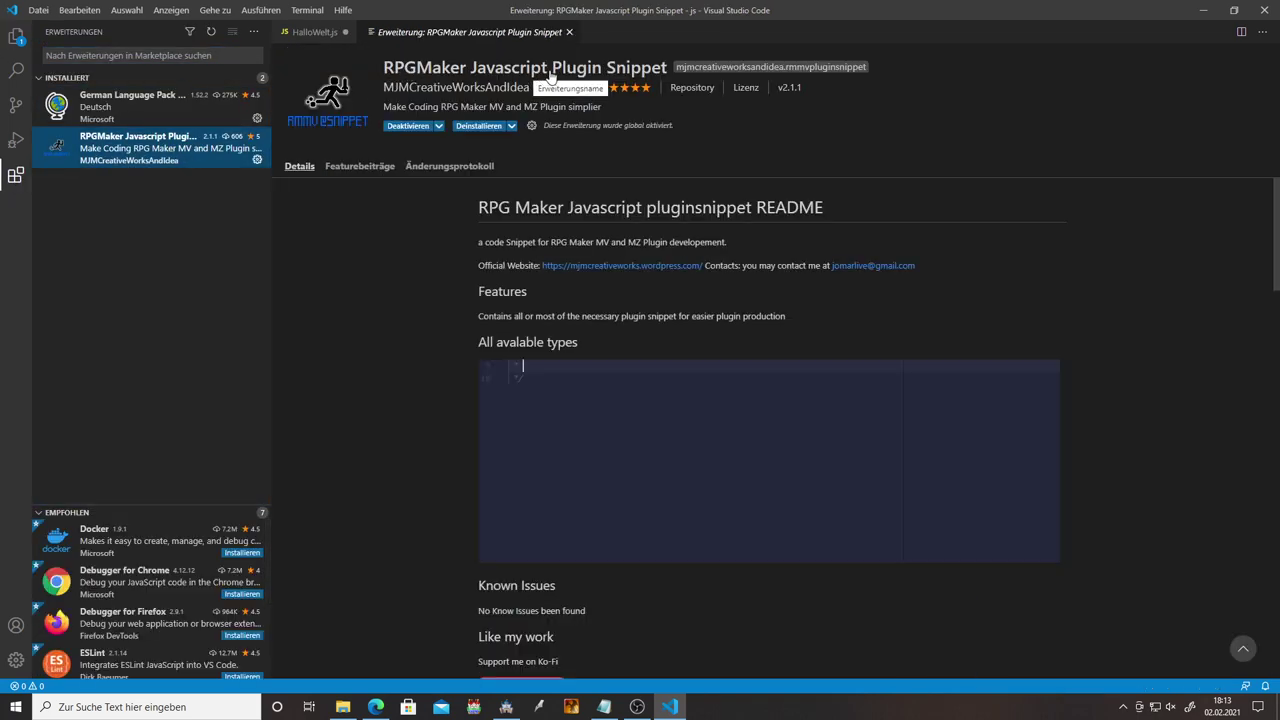
left_click(15, 38)
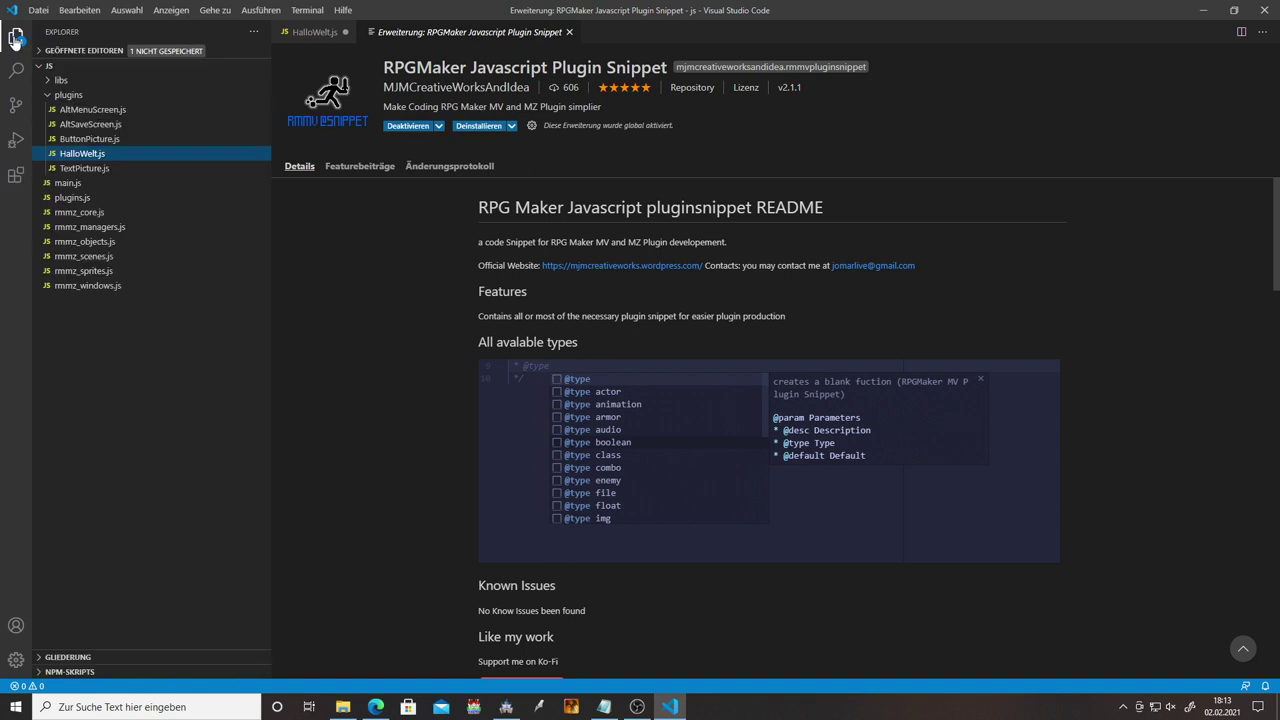
left_click(92, 155)
left_click(575, 32)
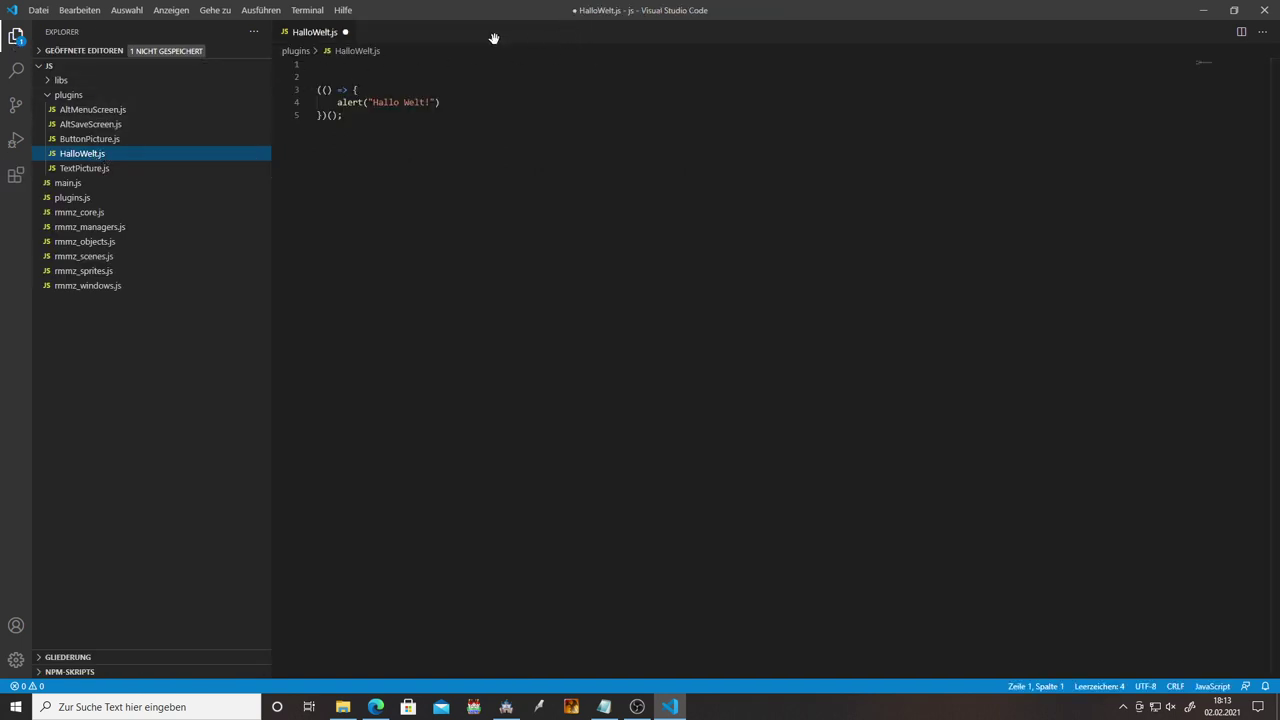
left_click(373, 66)
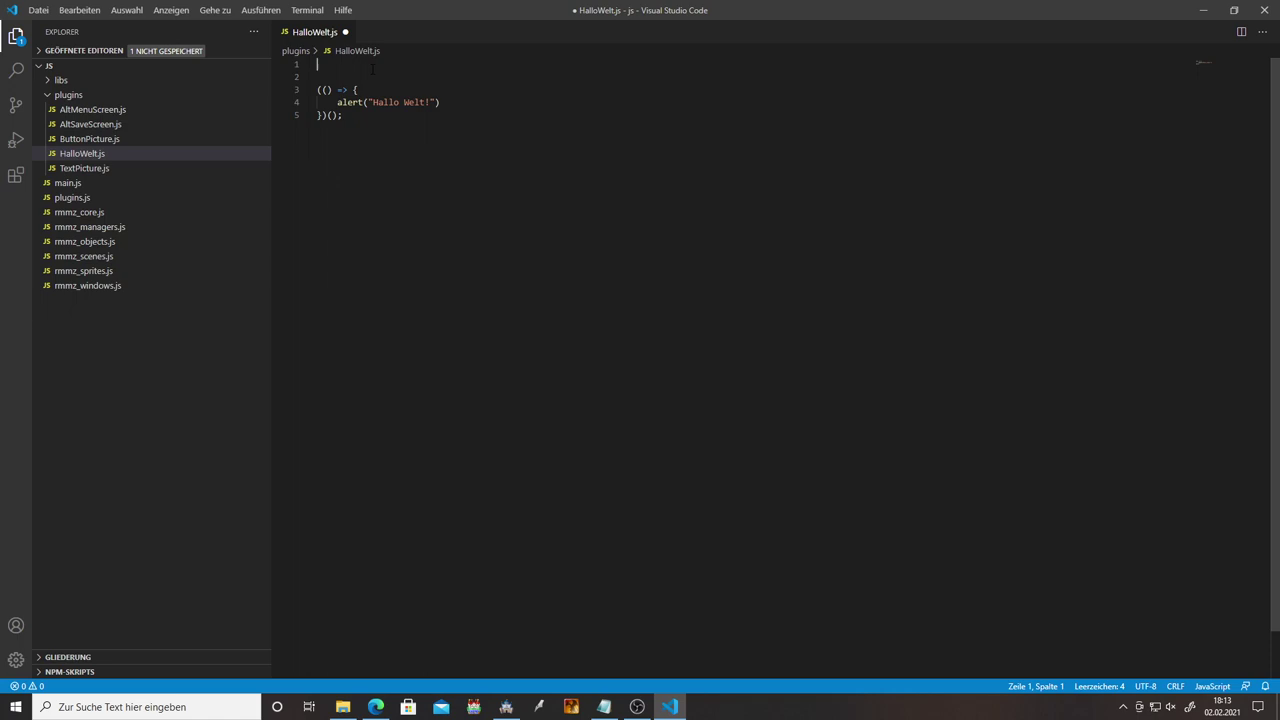
Insert the rmmzStart MZ plugin header snippet using the !rm prefix.
type("!rm")
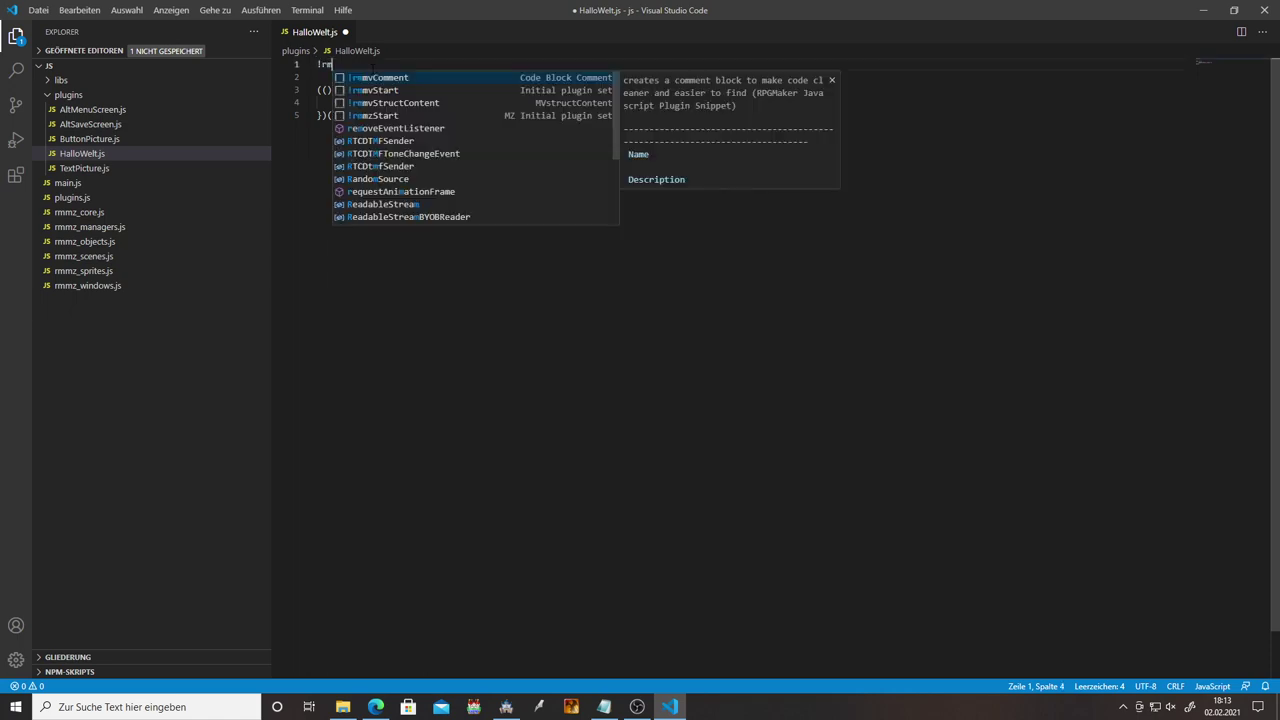
key("Down")
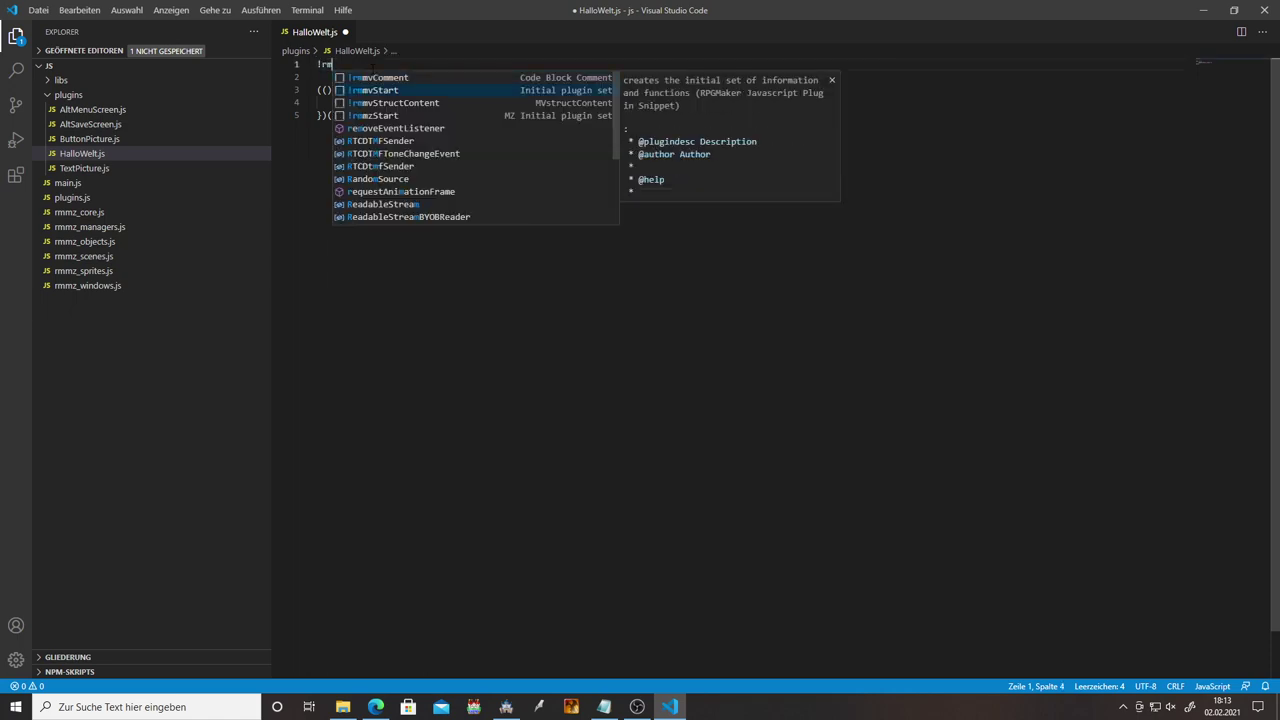
key("Down")
key("Down")
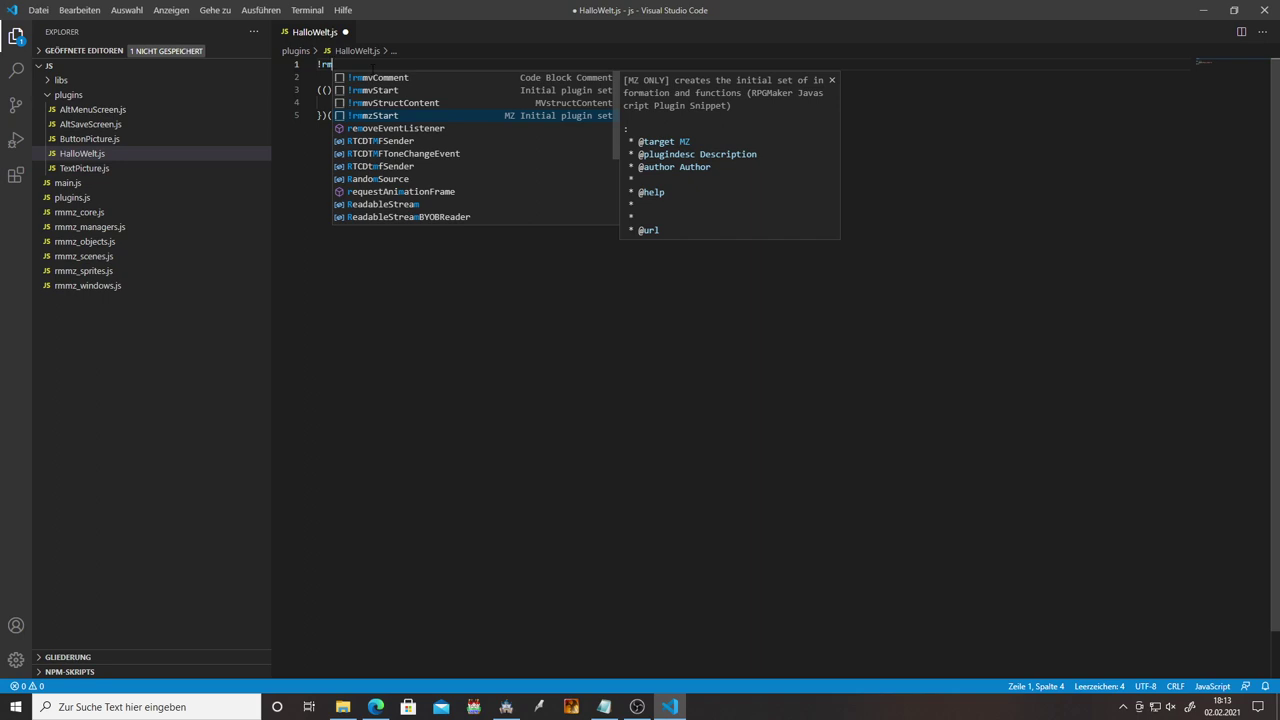
key("Return")
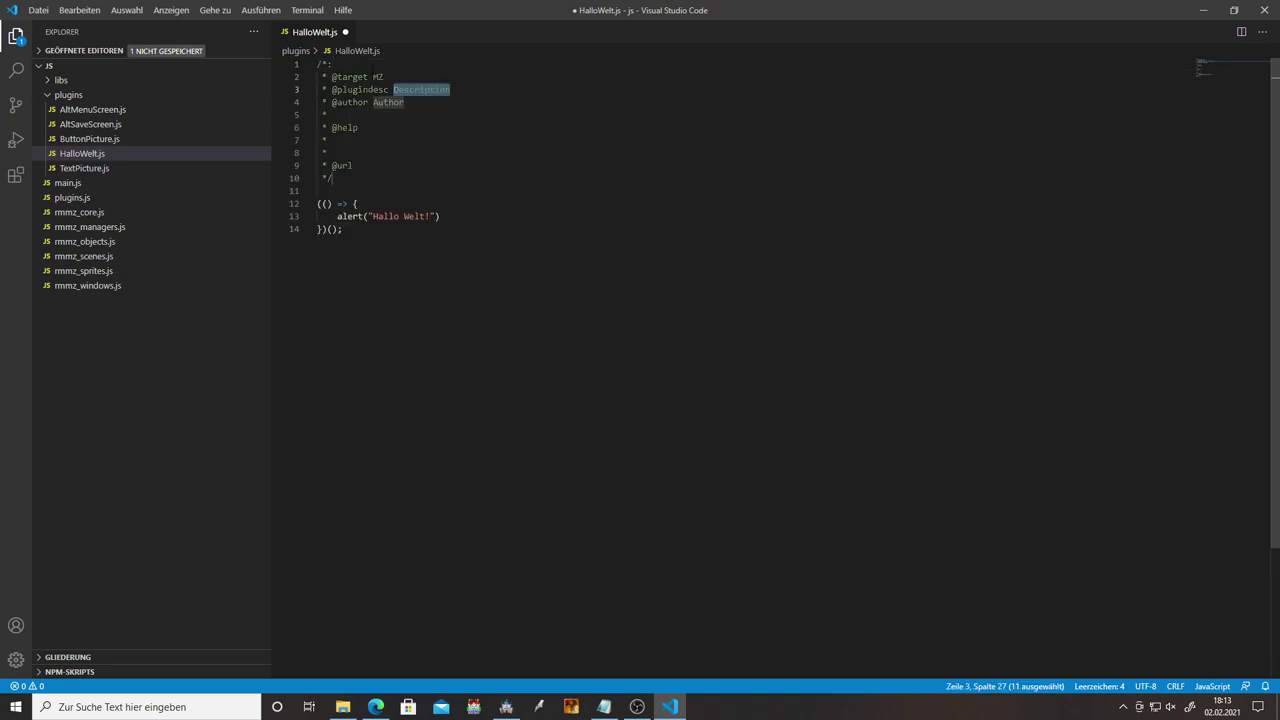
Select the inserted header, then add a new line below it and type !rmmzstart.
left_click_drag(353, 183, 302, 64)
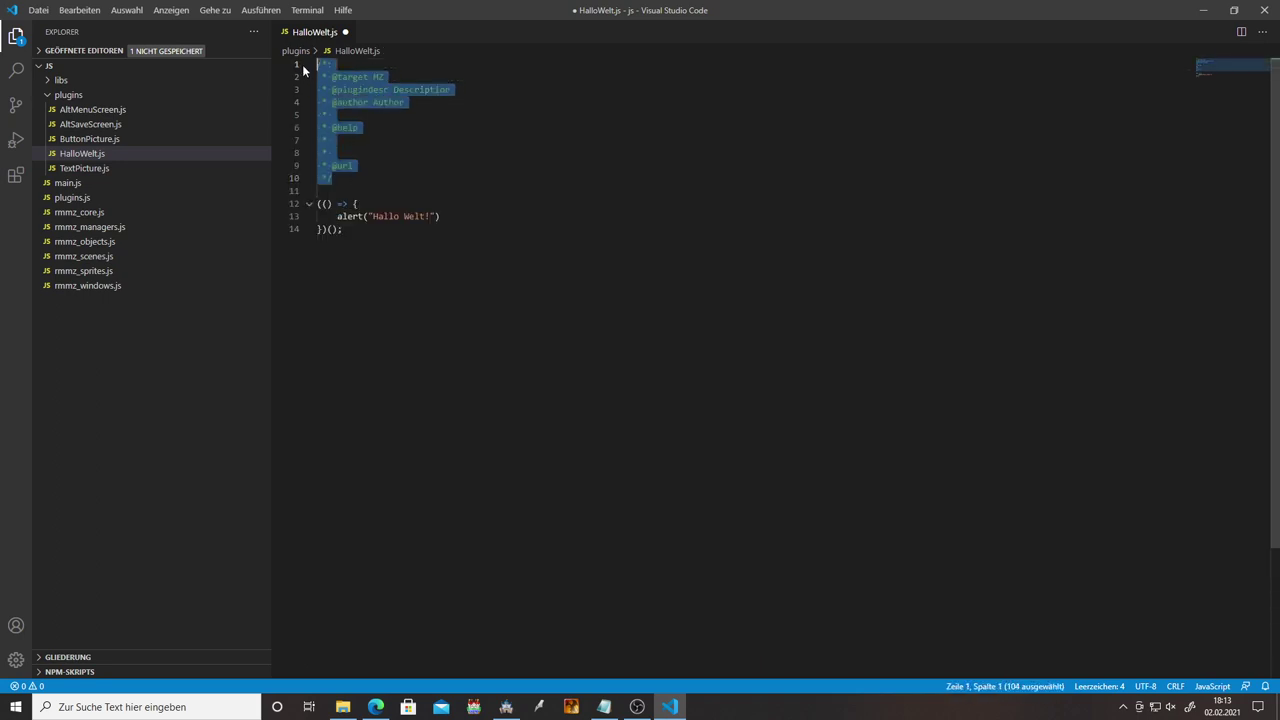
left_click(412, 126)
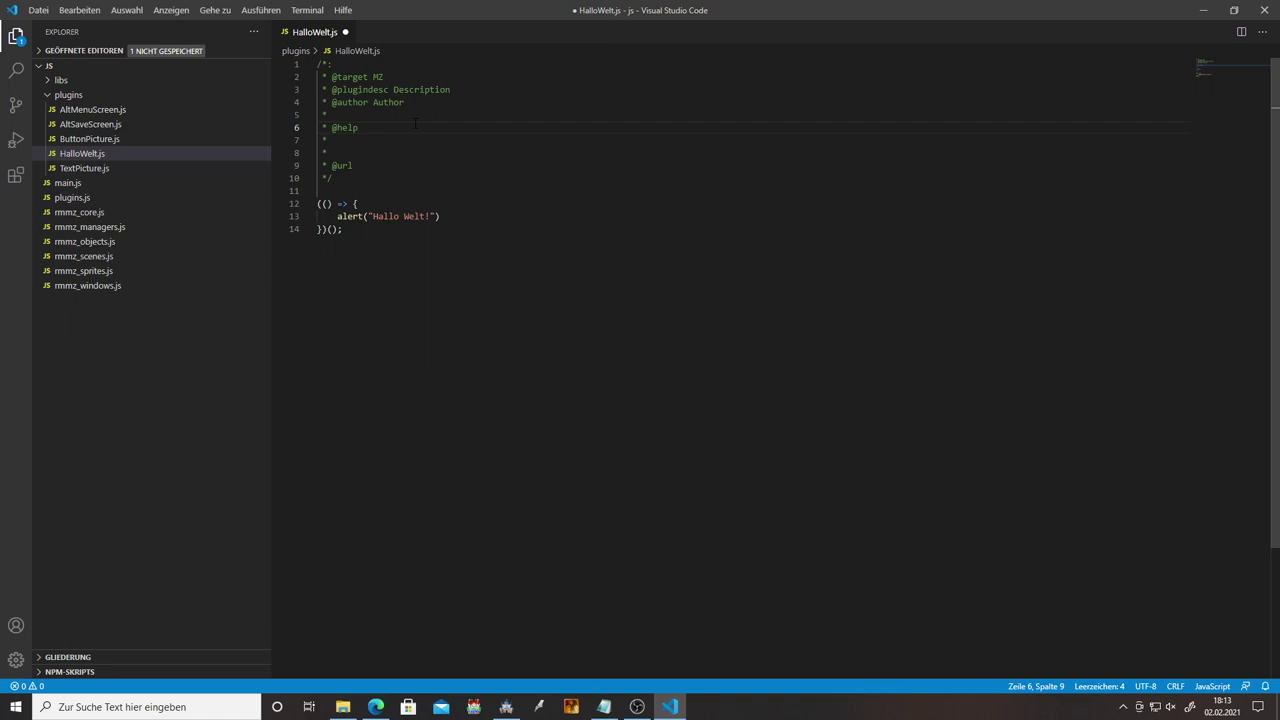
left_click_drag(355, 180, 302, 66)
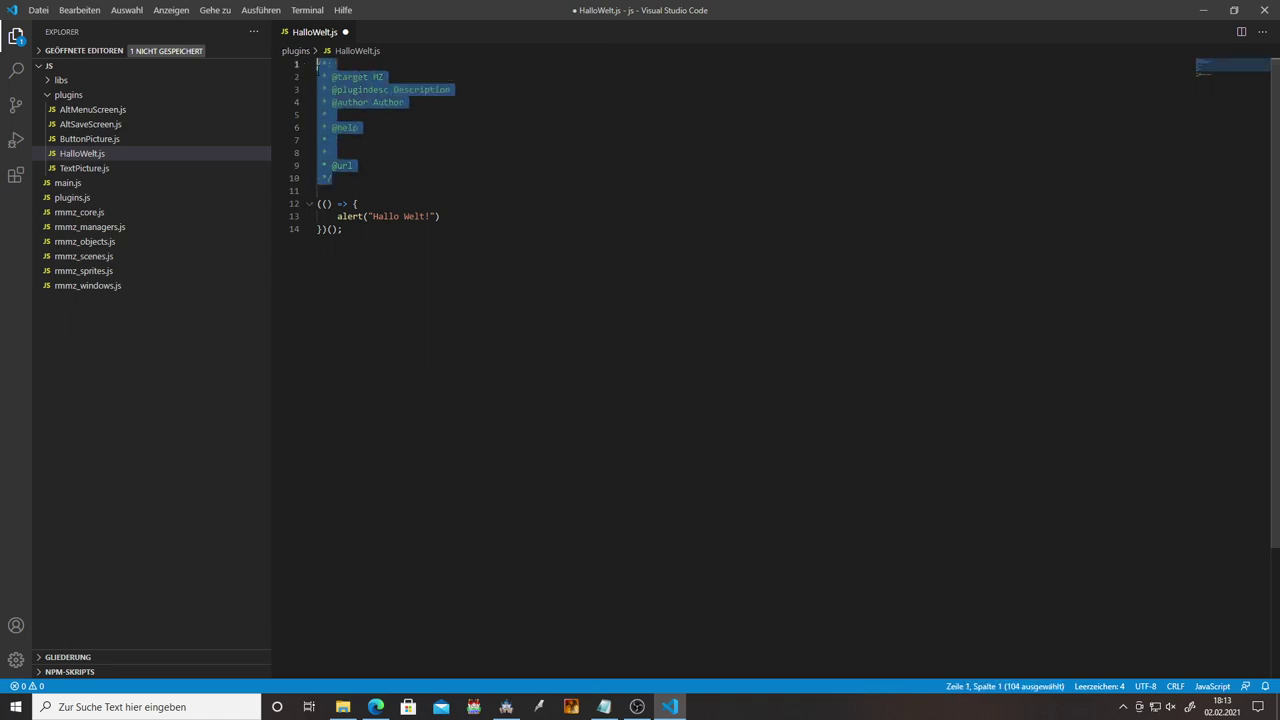
left_click(380, 178)
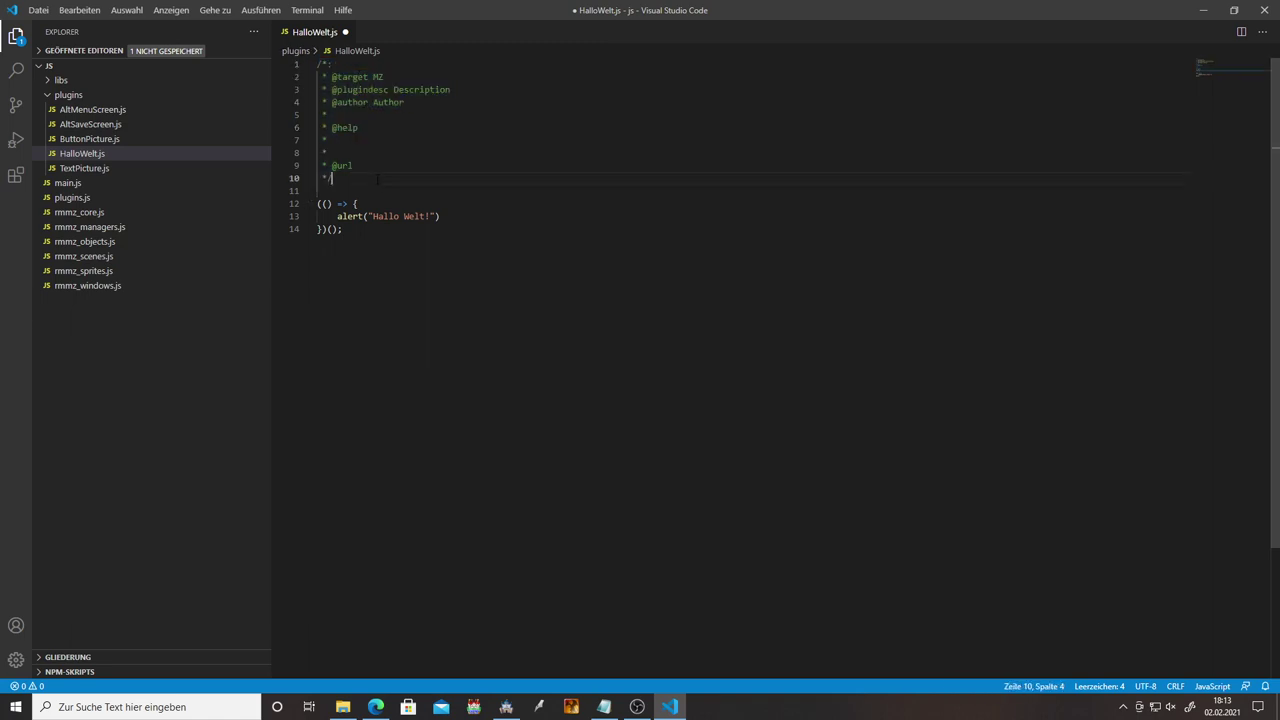
key("Return")
key("Return")
type("!rmm")
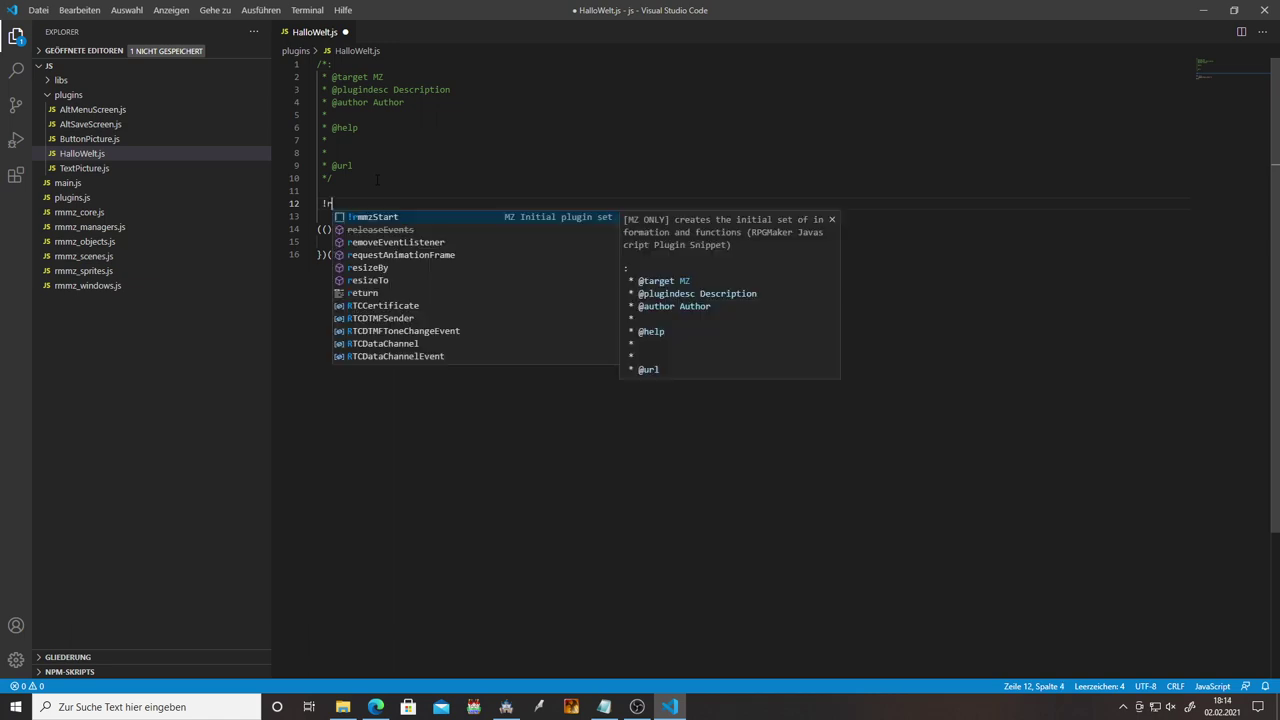
type("z")
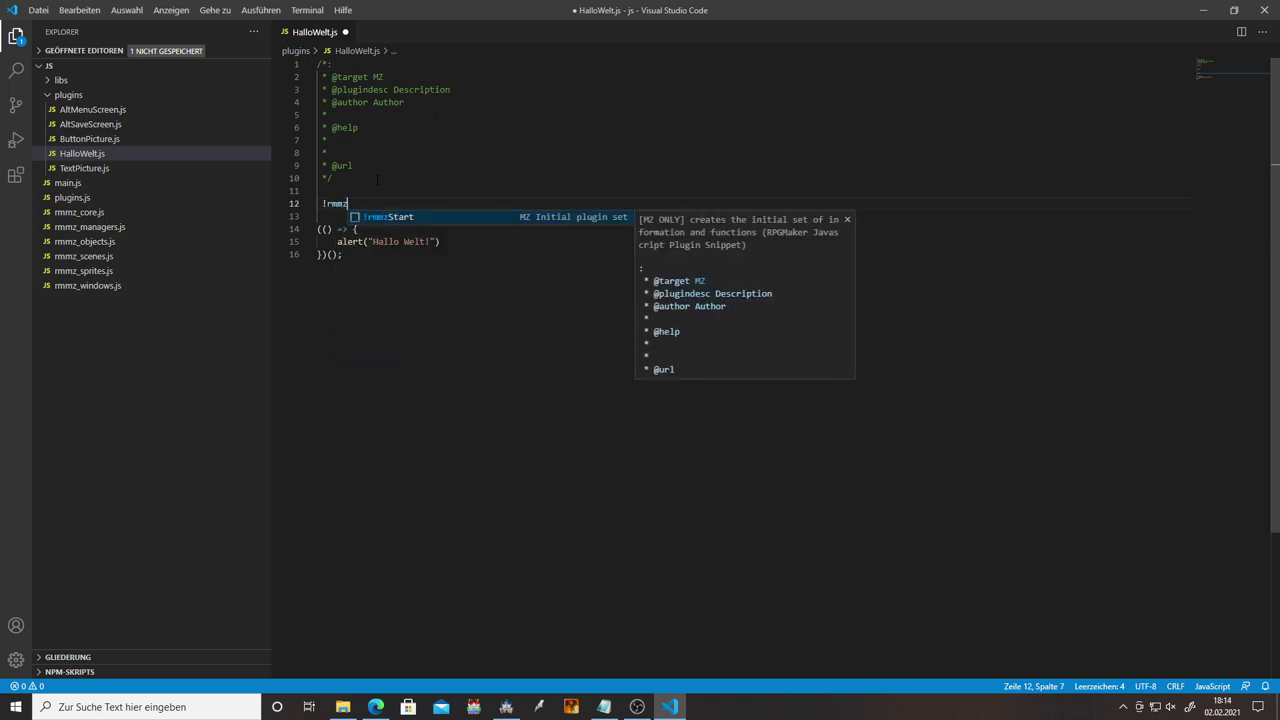
type("start")
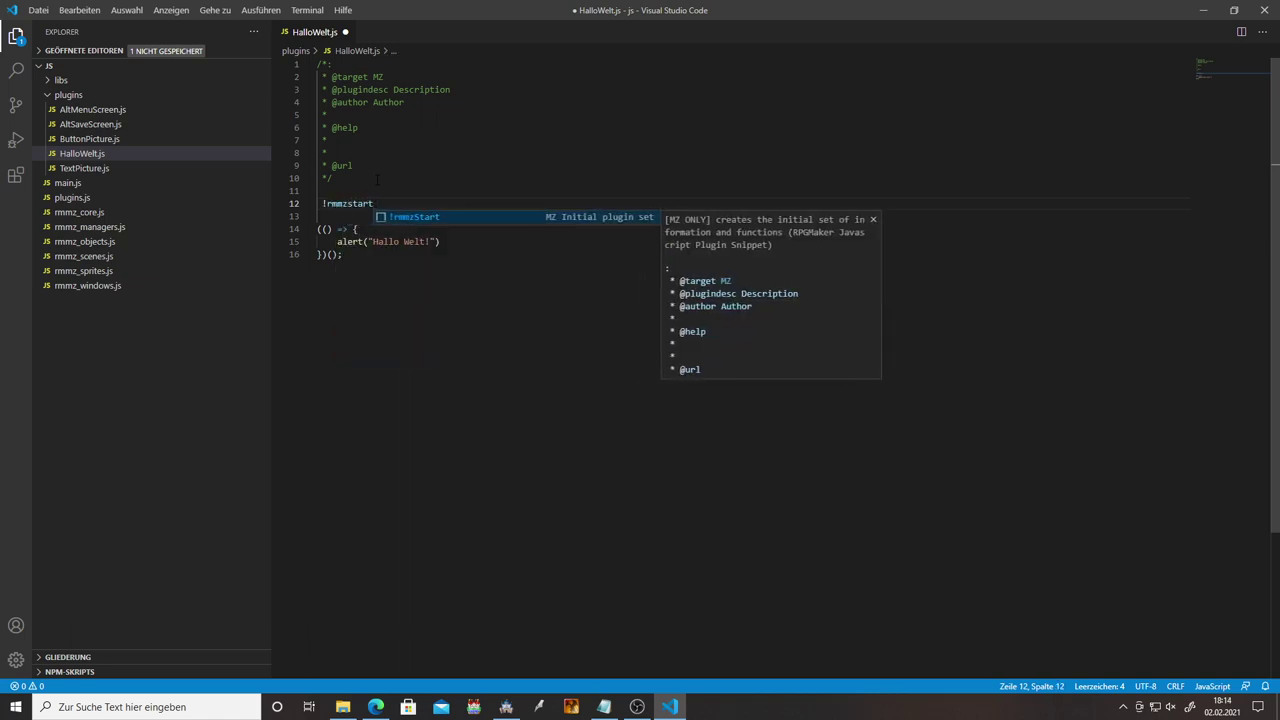
key("BackSpace")
key("BackSpace")
key("BackSpace")
key("BackSpace")
key("BackSpace")
key("BackSpace")
type("v")
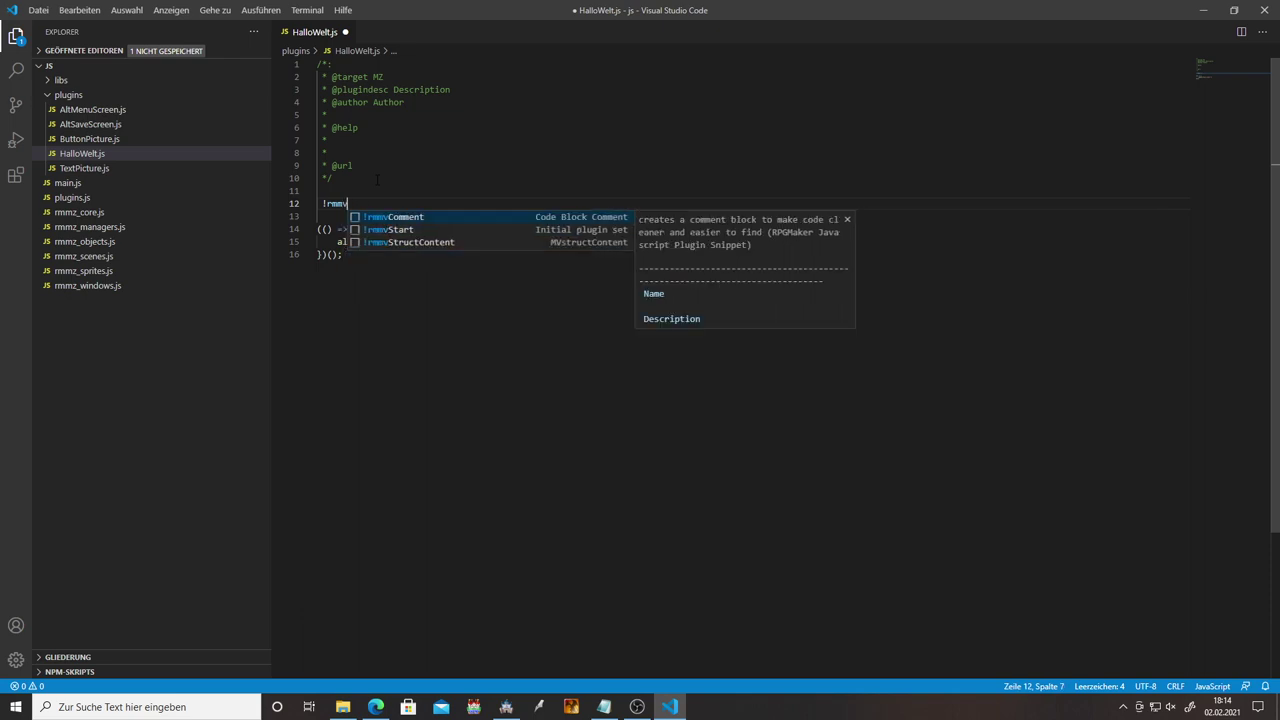
type("start")
key("Return")
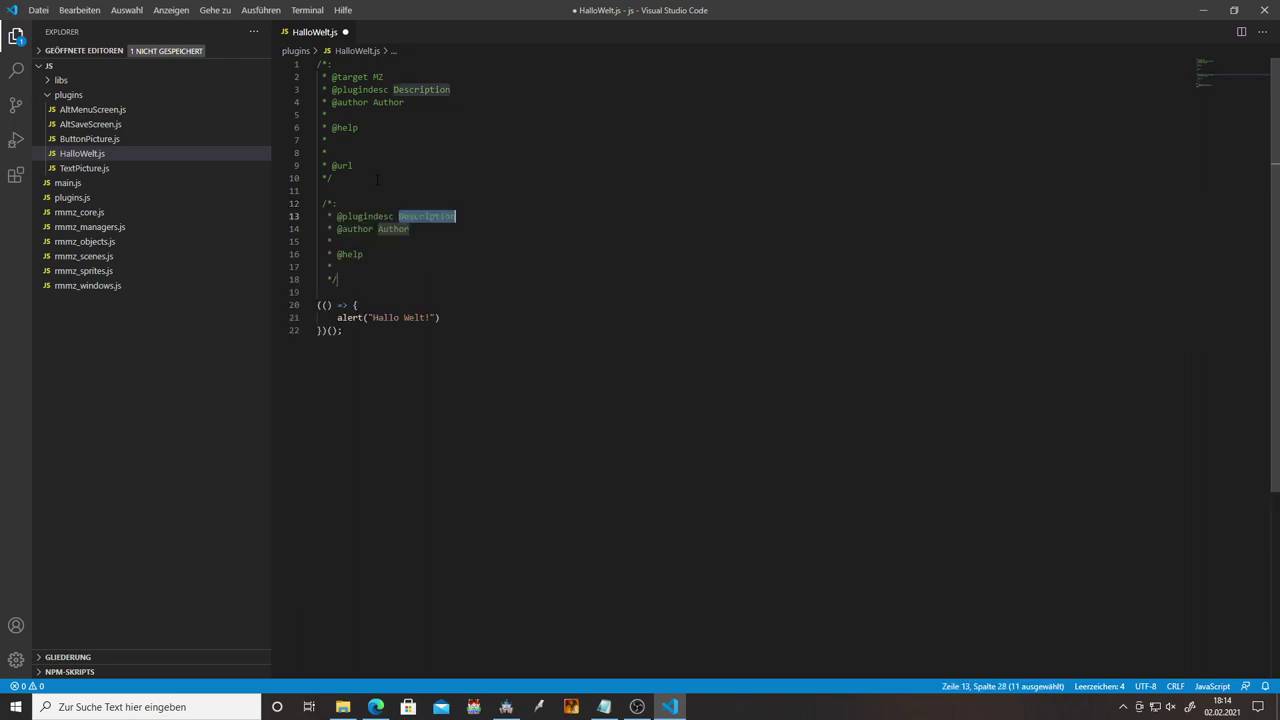
left_click_drag(340, 280, 327, 203)
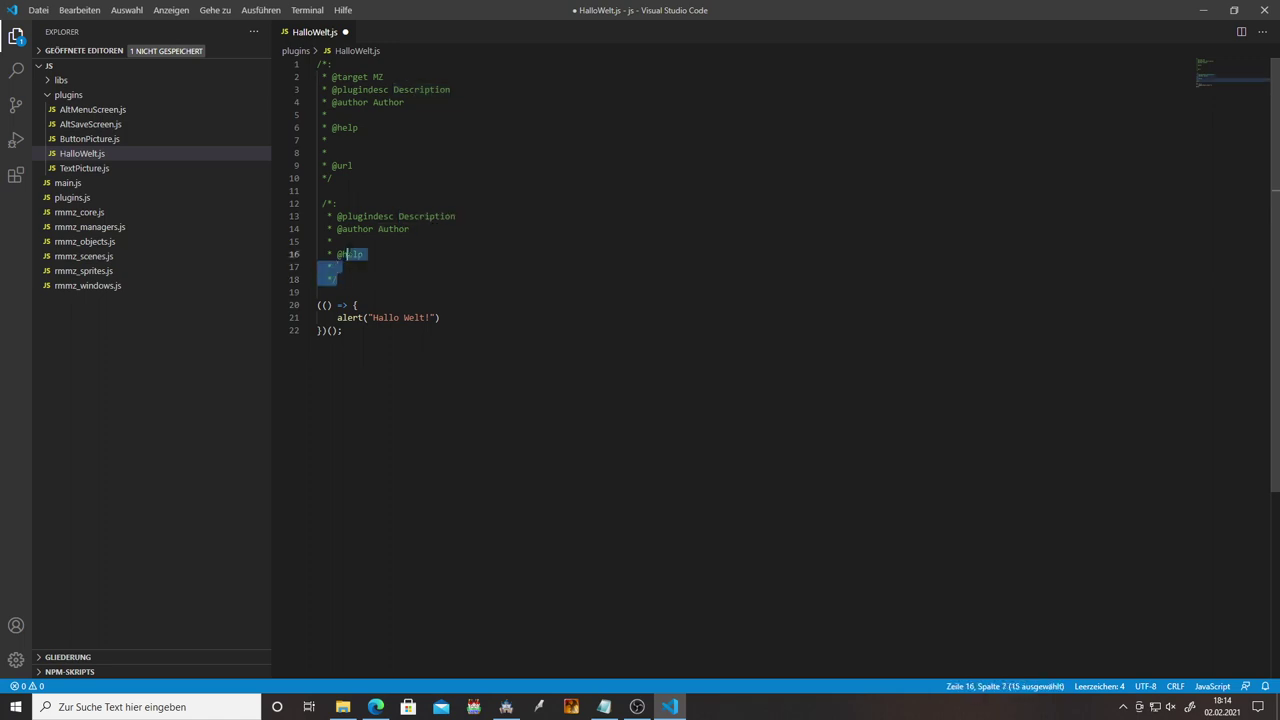
left_click_drag(390, 77, 310, 79)
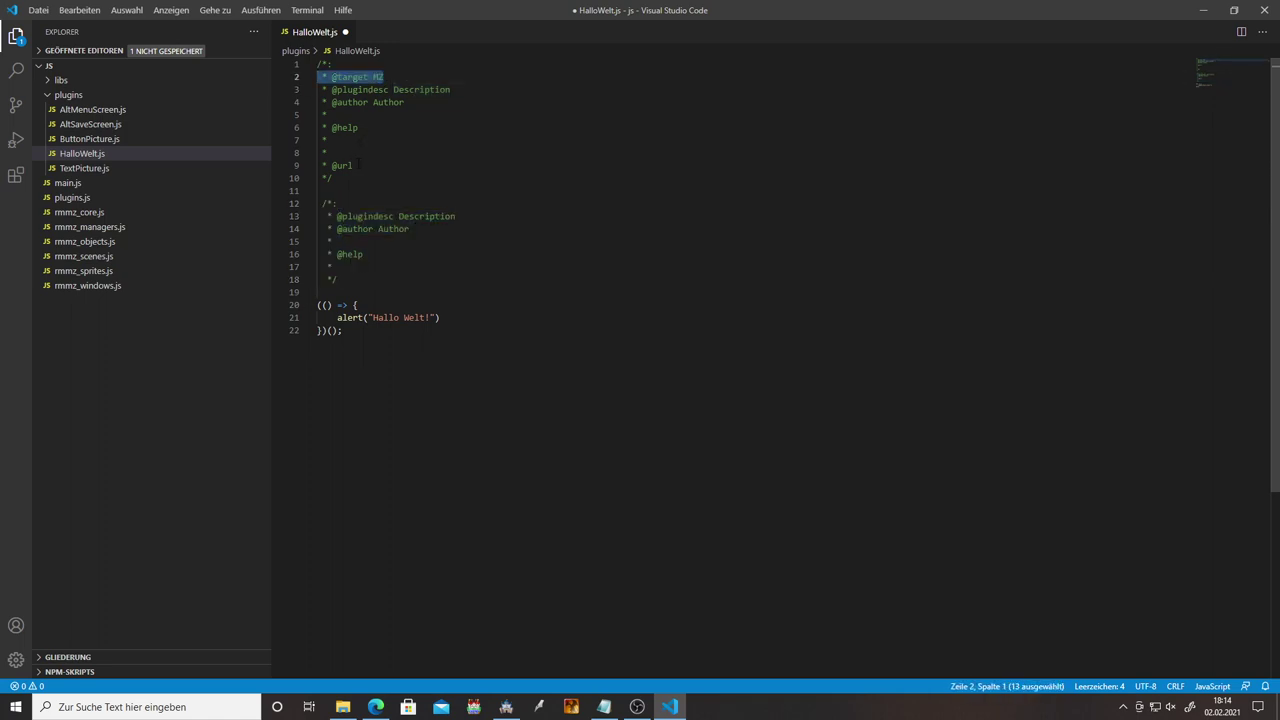
left_click_drag(353, 165, 303, 165)
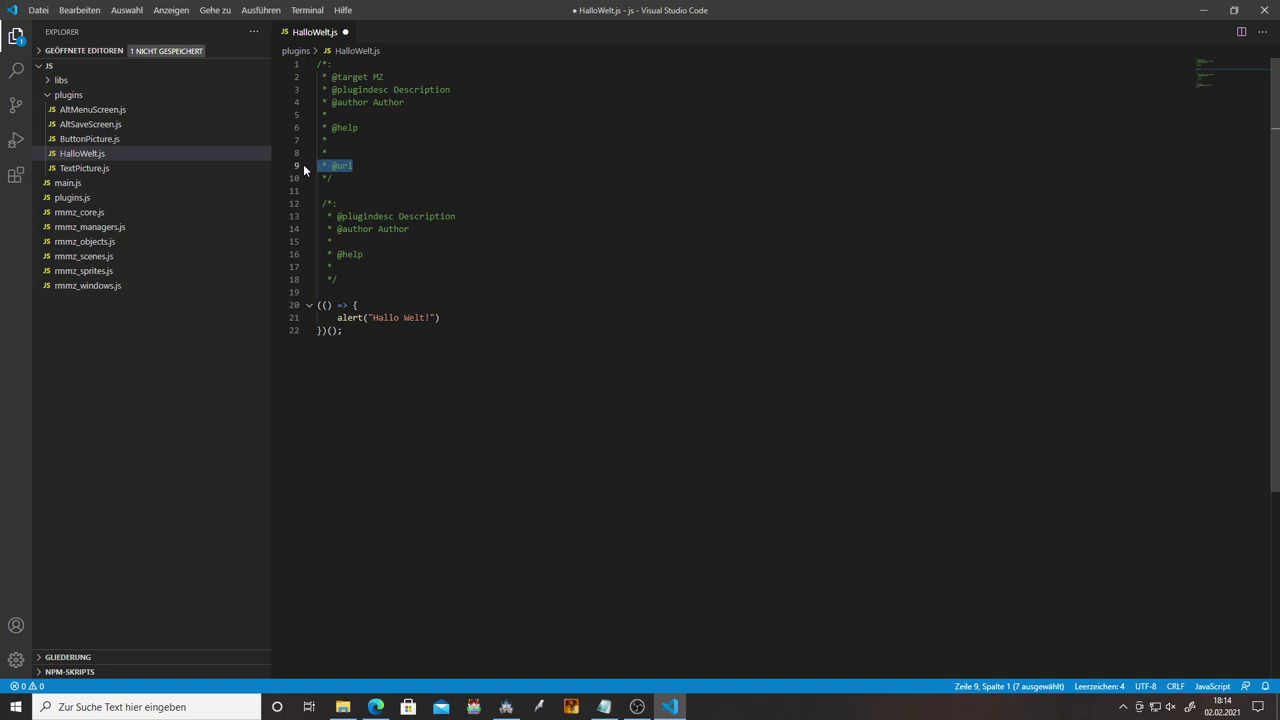
left_click(403, 167)
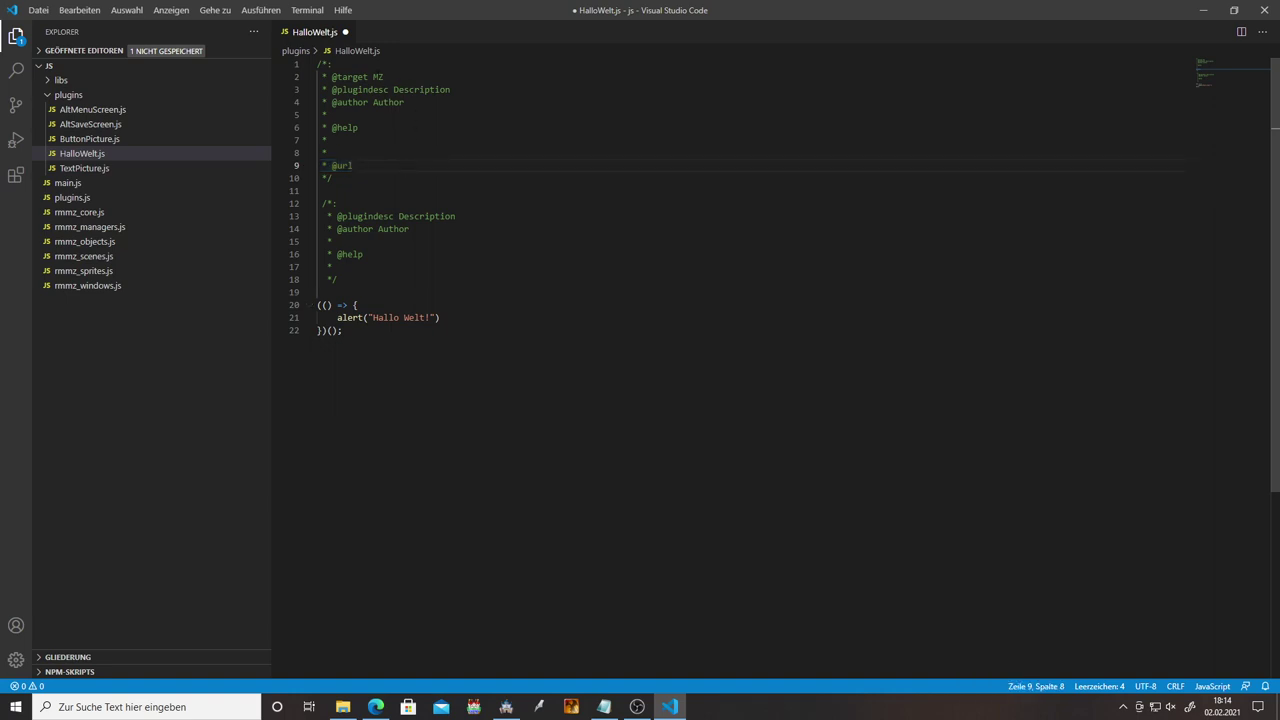
left_click_drag(384, 77, 318, 77)
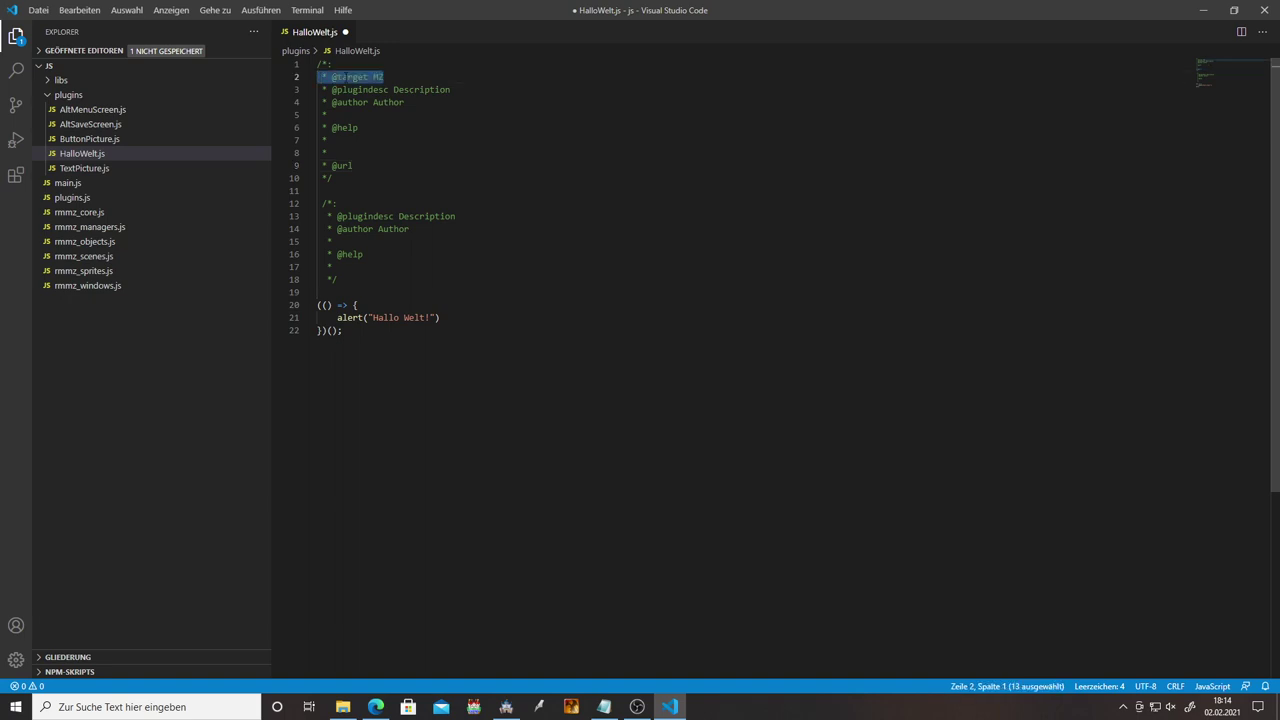
left_click(337, 77)
left_click(397, 76)
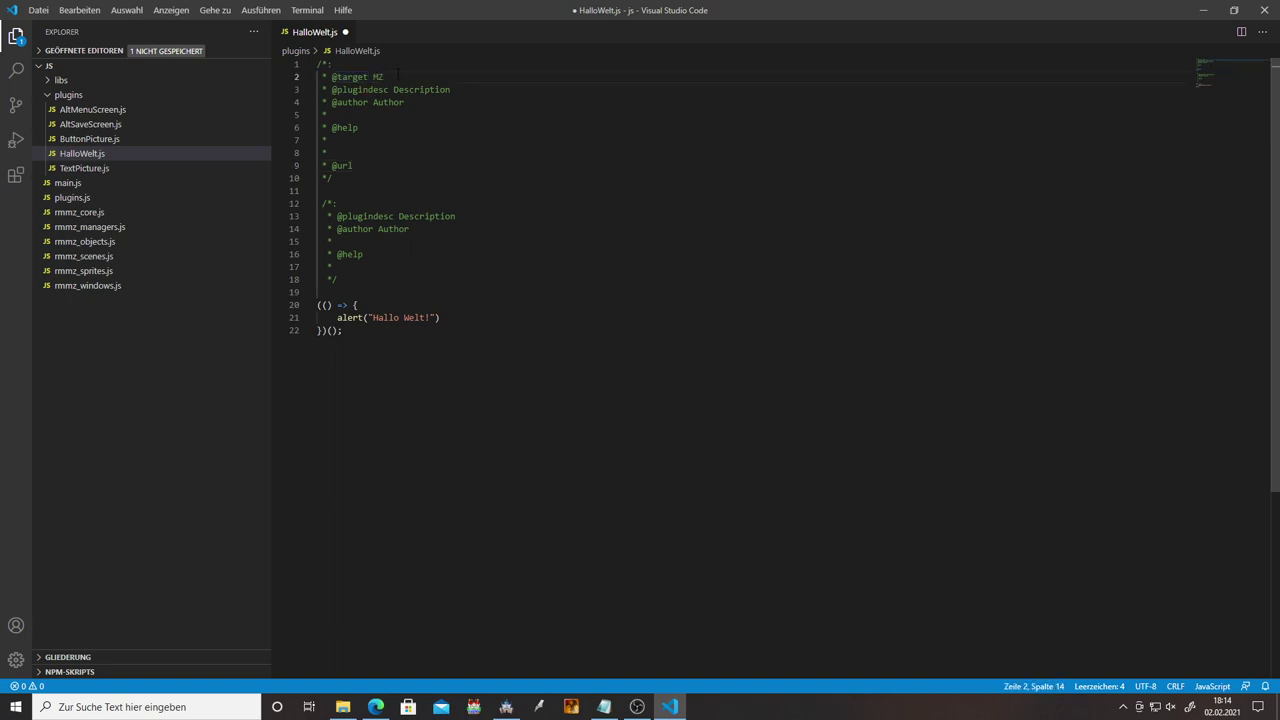
left_click(364, 205)
left_click_drag(387, 77, 322, 79)
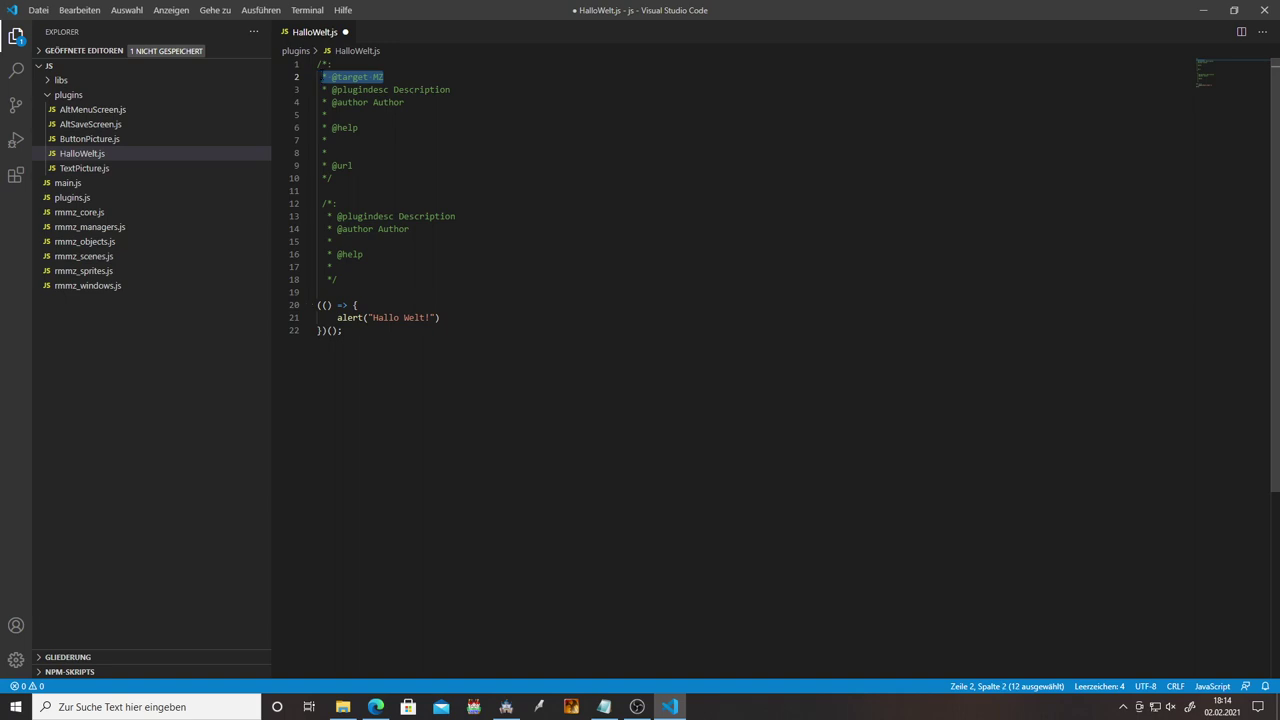
key("End")
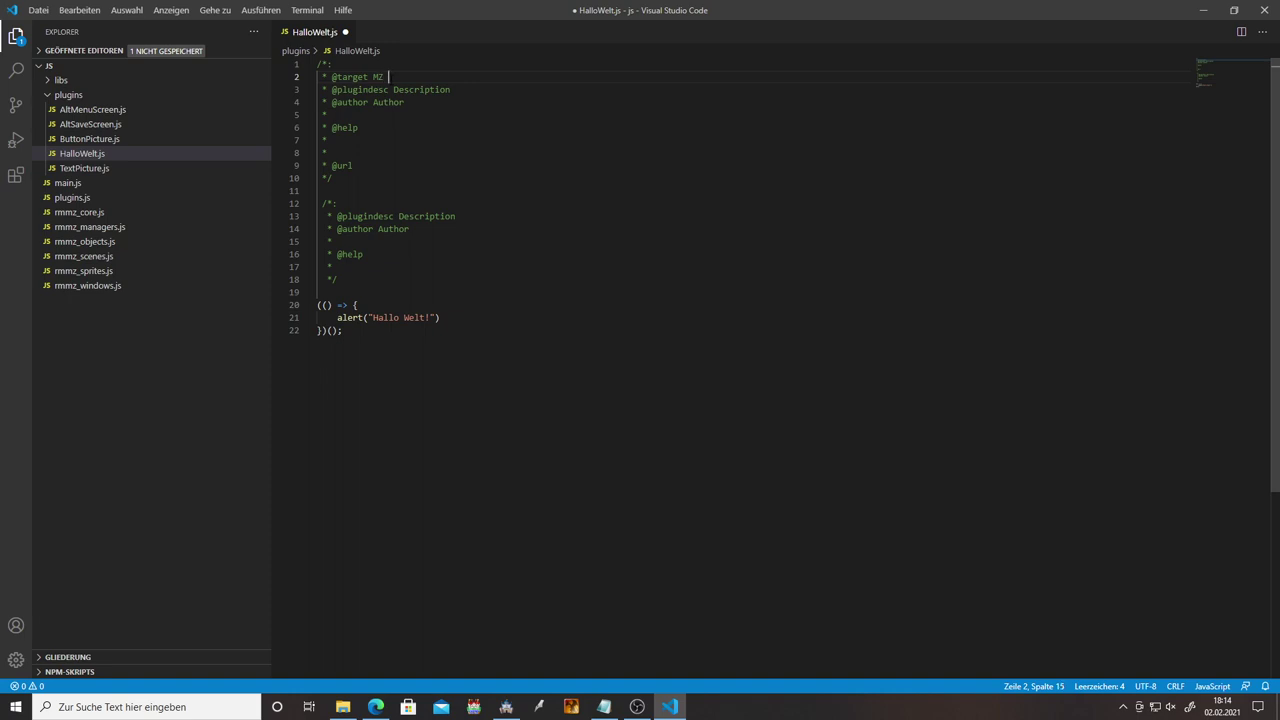
type("@")
type("MV")
mouse_move(410, 77)
left_mouse_down()
mouse_move(340, 77)
mouse_move(398, 77)
left_mouse_up()
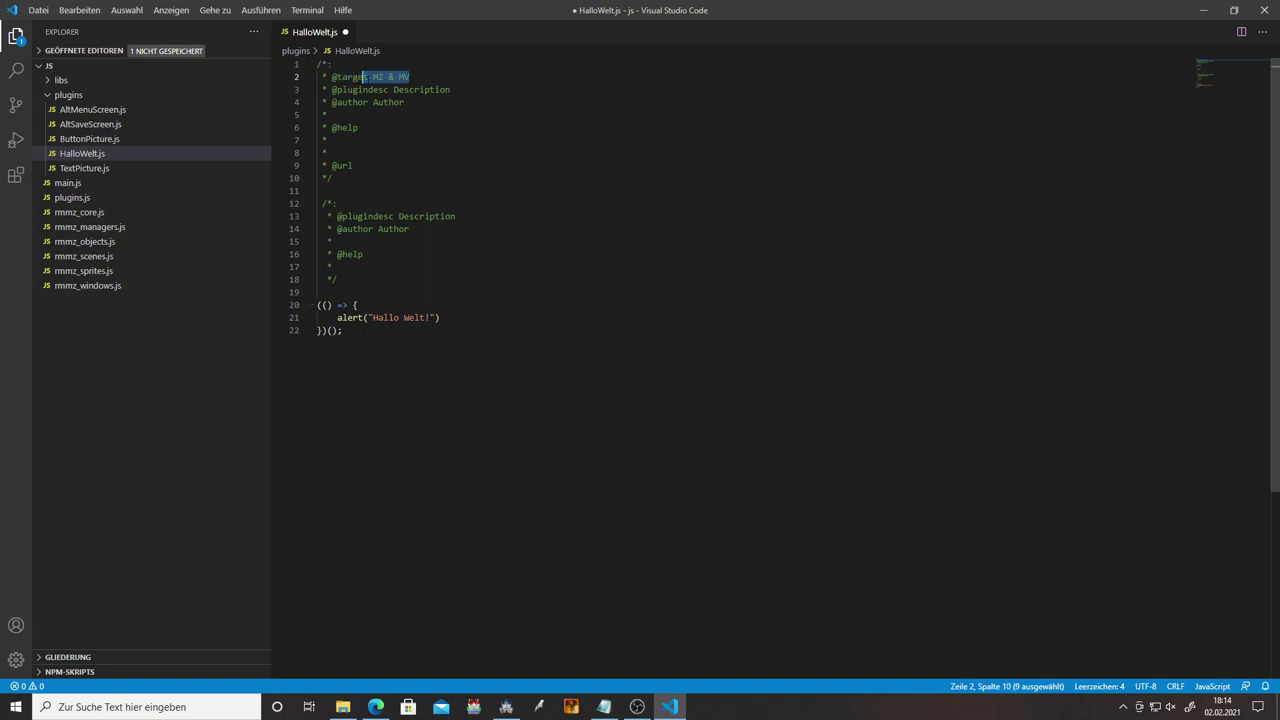
left_click(410, 77)
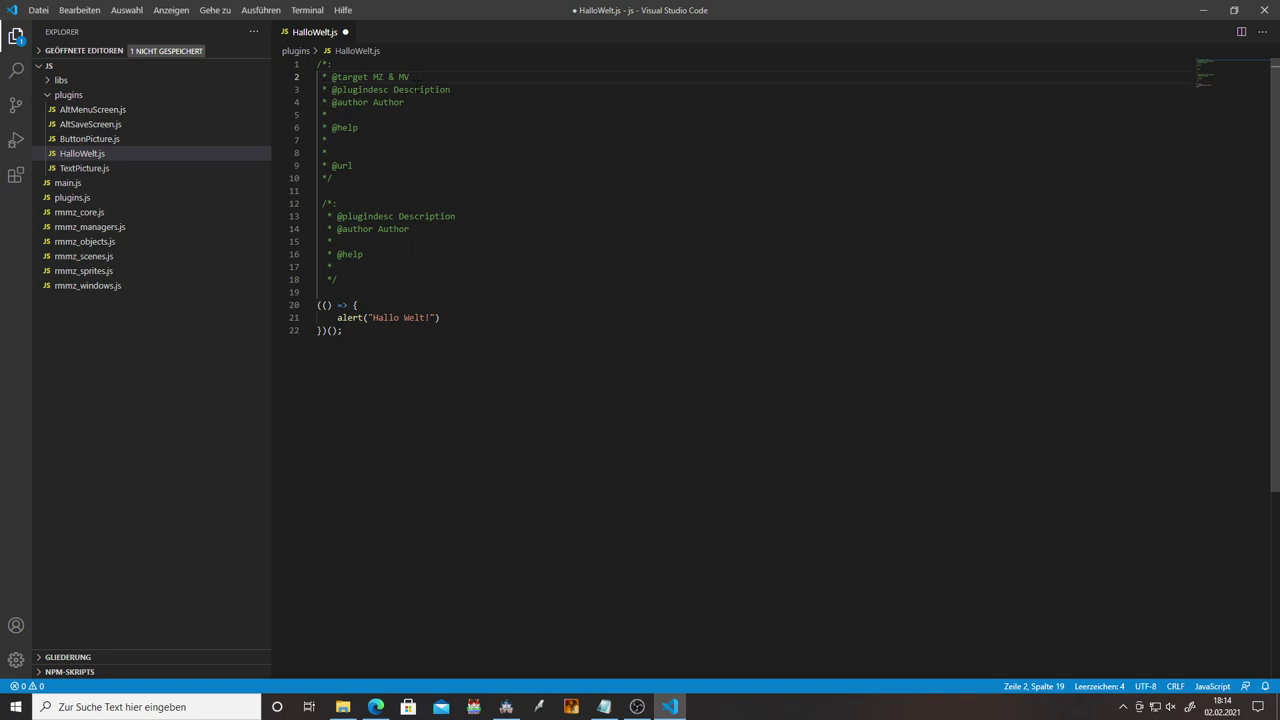
double_click(414, 89)
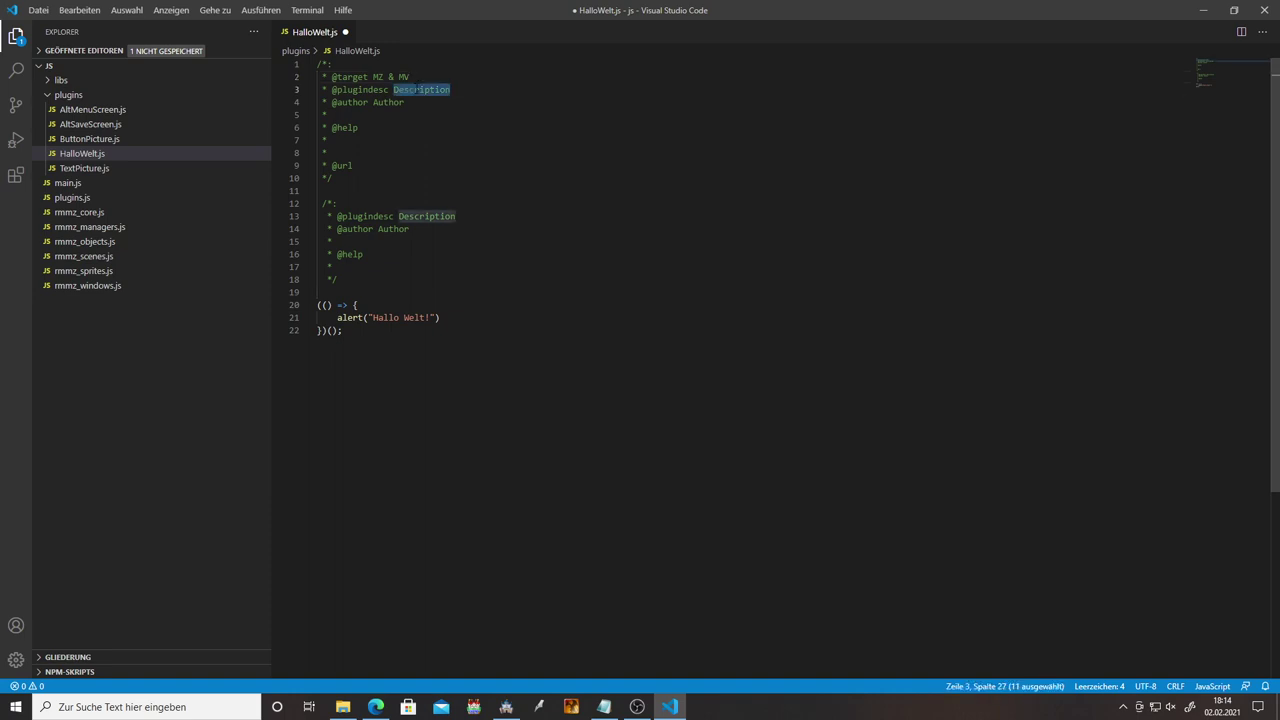
type("Hallo Welt")
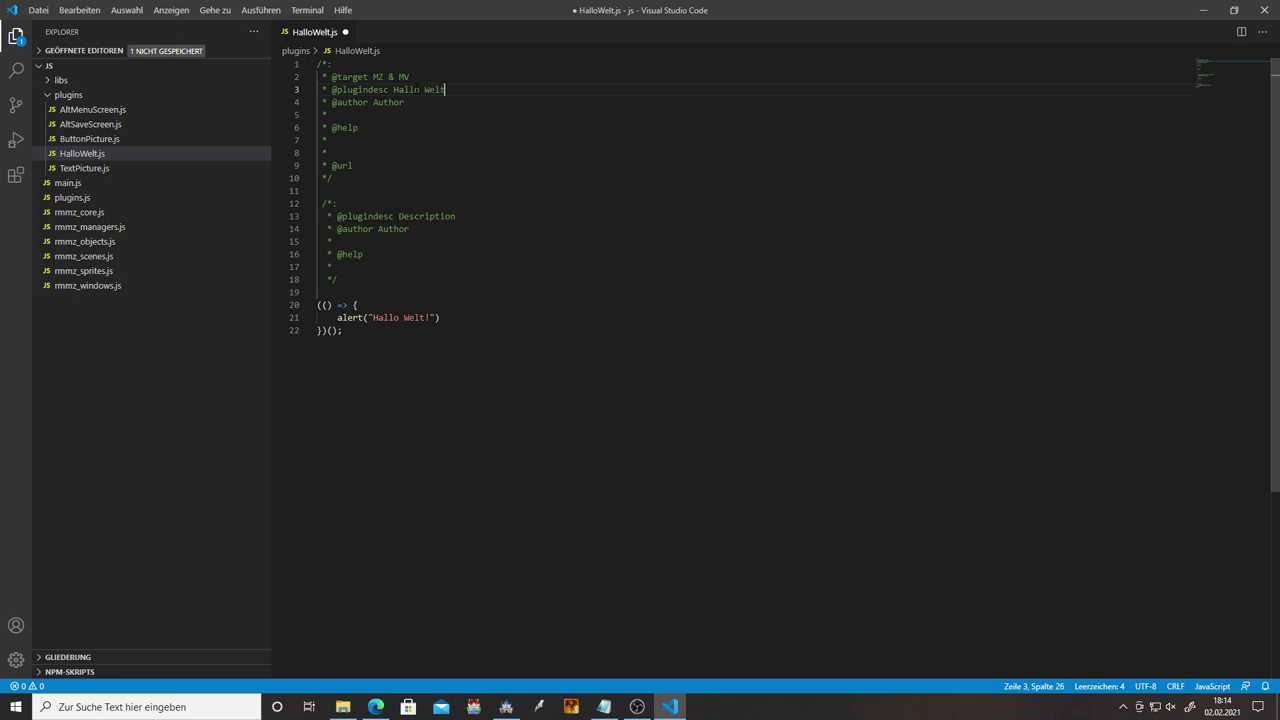
type("!")
left_click(405, 102)
key("BackSpace")
key("BackSpace")
key("BackSpace")
key("BackSpace")
key("BackSpace")
type("[")
type("Dom")
type("G")
type("ang")
type("Do")
type("nF204")
left_click(395, 127)
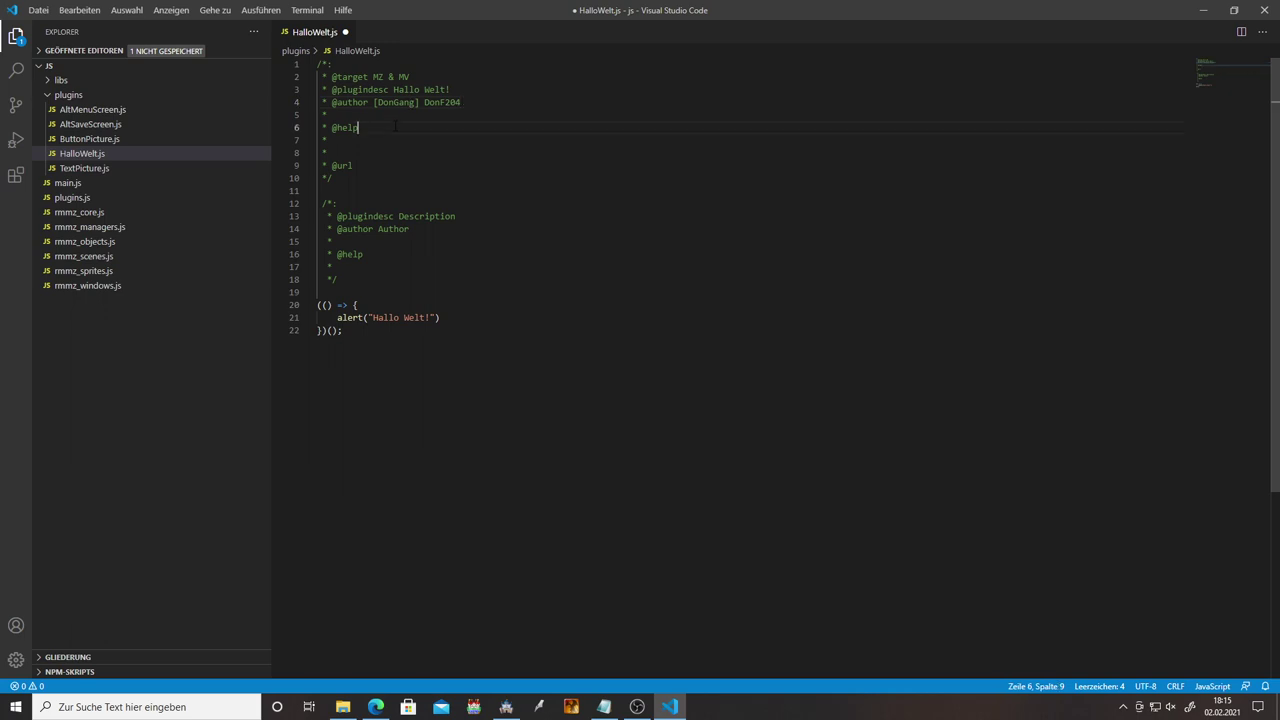
type("Hilfe")
left_click(378, 163)
left_click(375, 707)
left_click(62, 10)
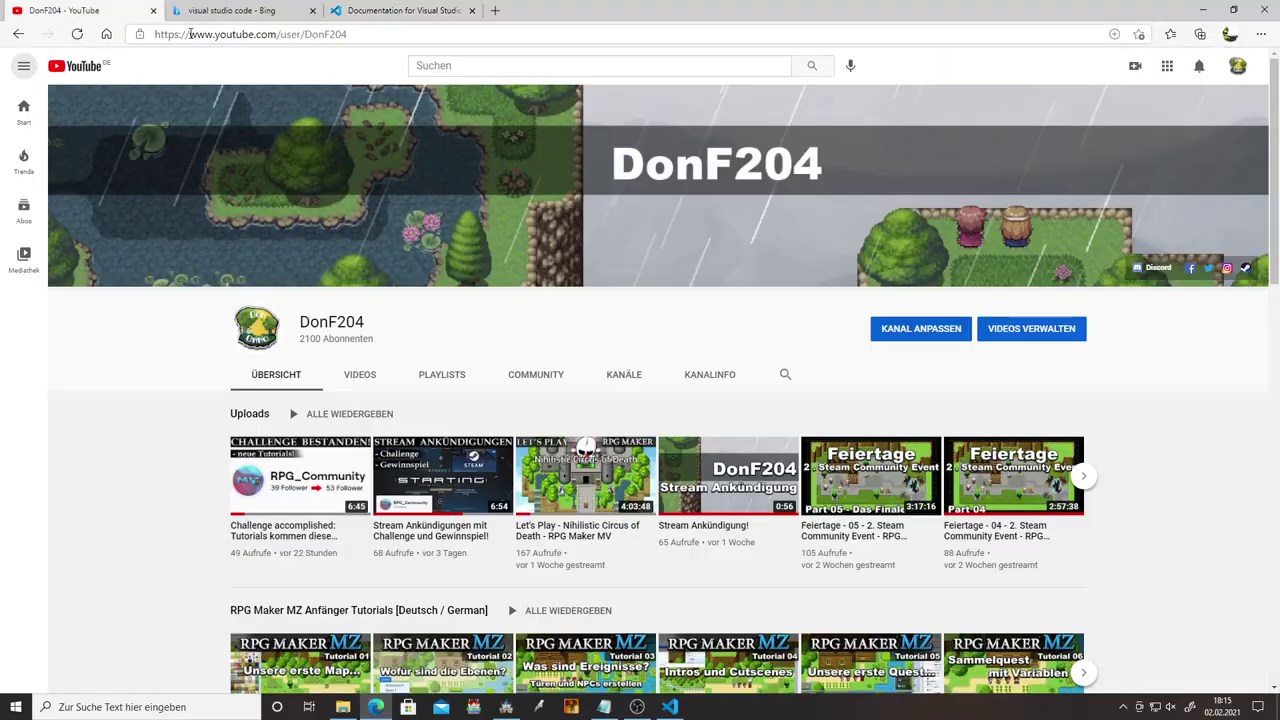
left_click(190, 34)
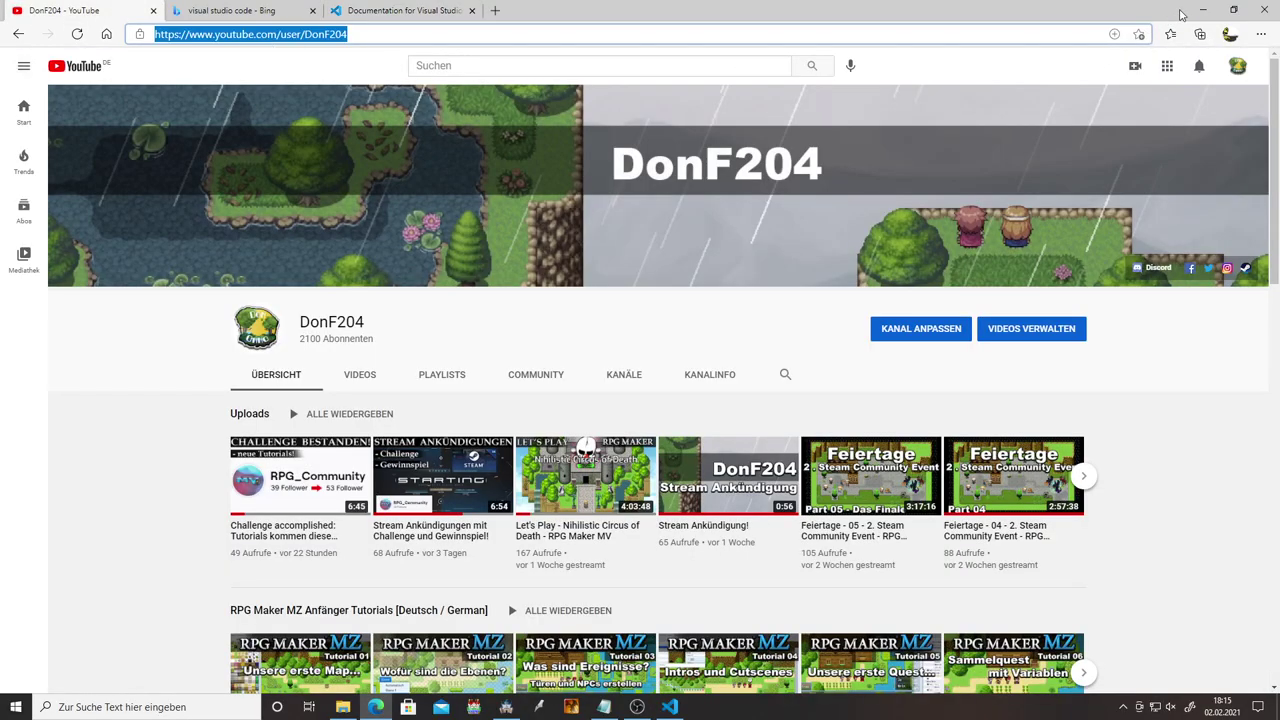
left_click(669, 707)
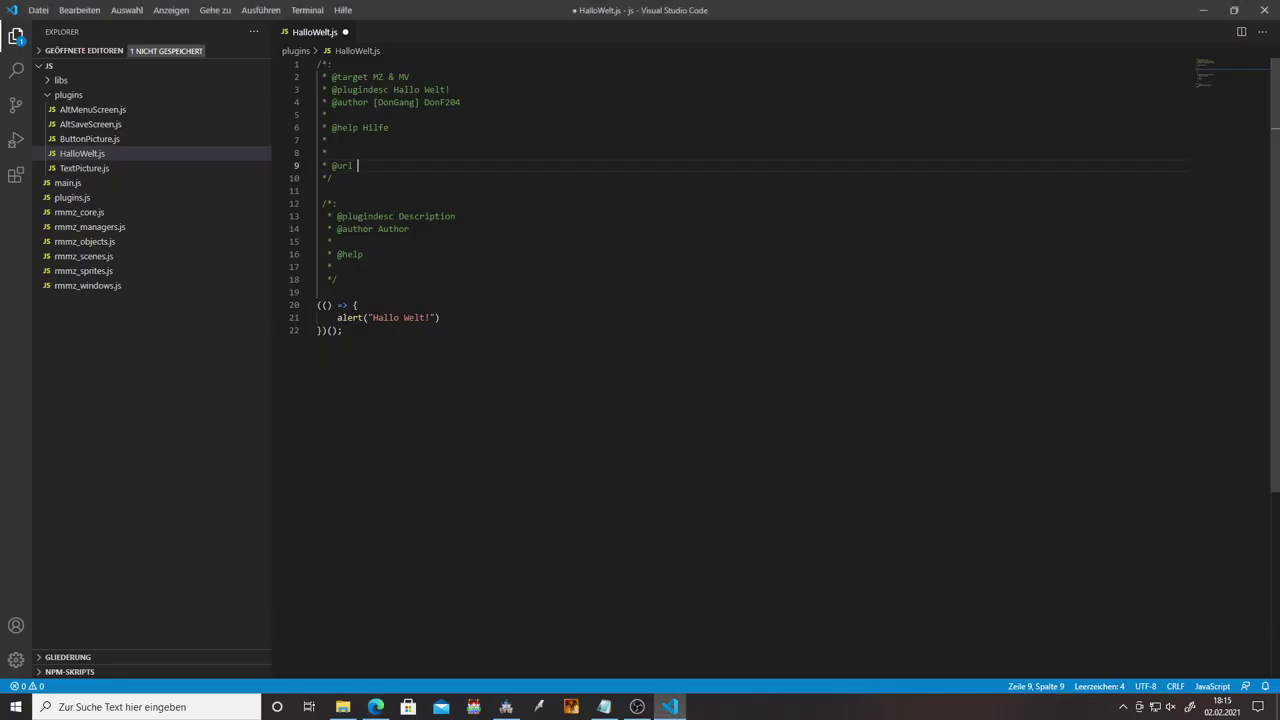
type("https://www.youtube.com/user/DonF204")
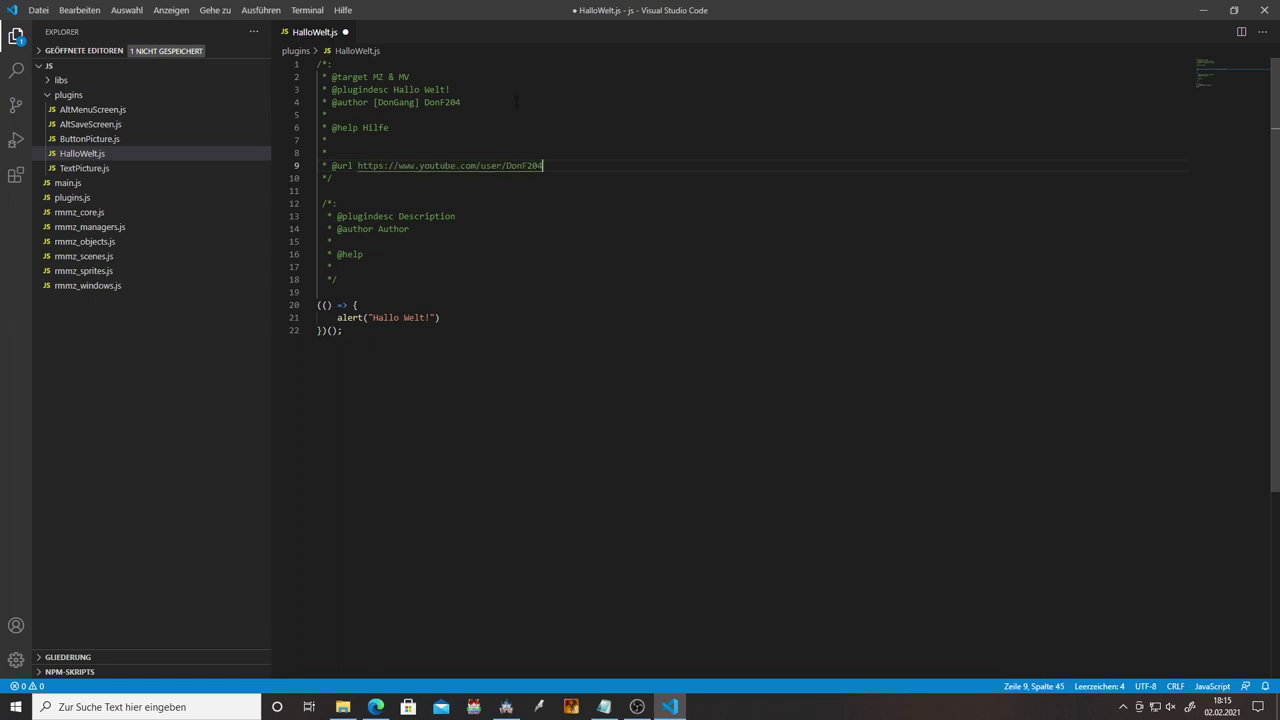
left_click_drag(340, 280, 315, 203)
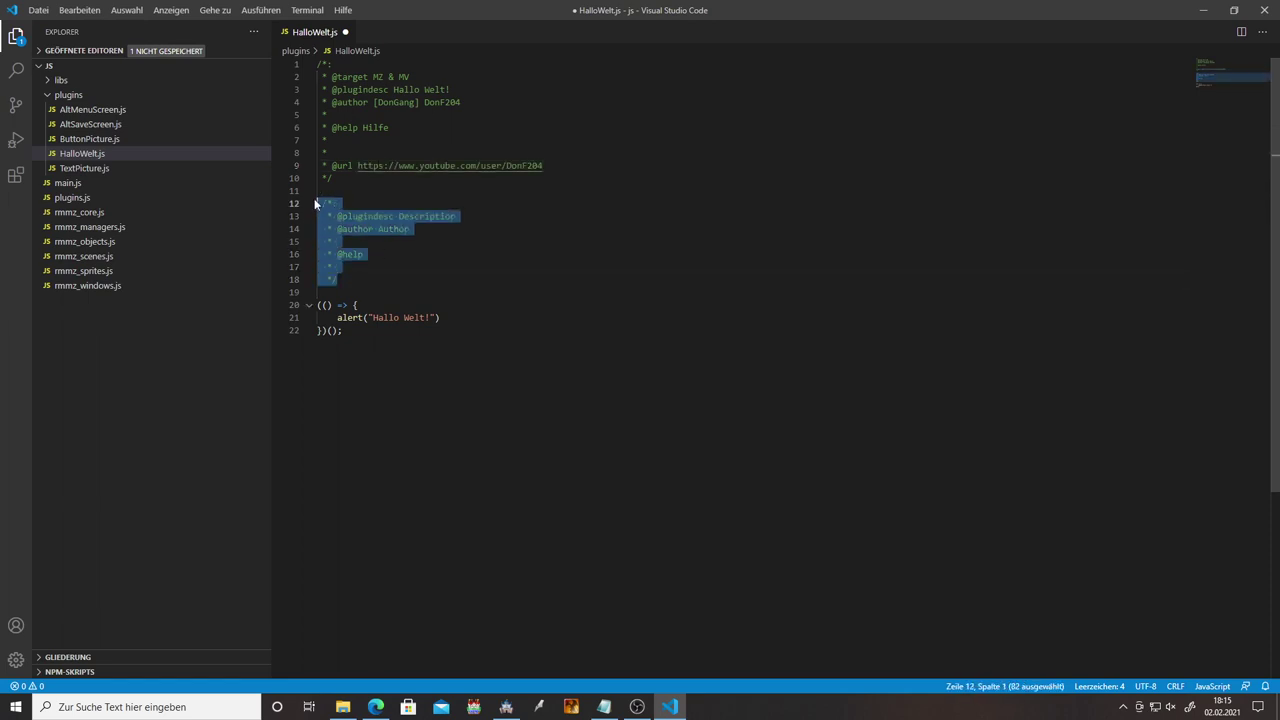
key("BackSpace")
key("BackSpace")
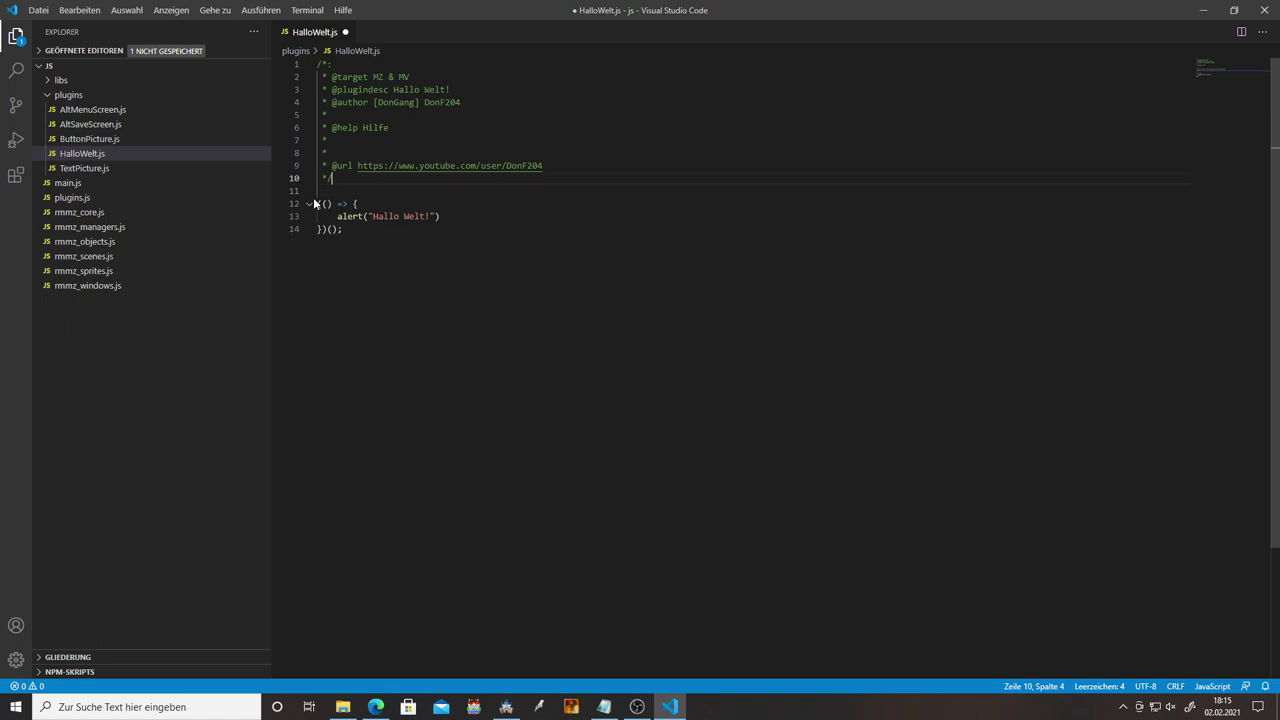
key("BackSpace")
key("ctrl+s")
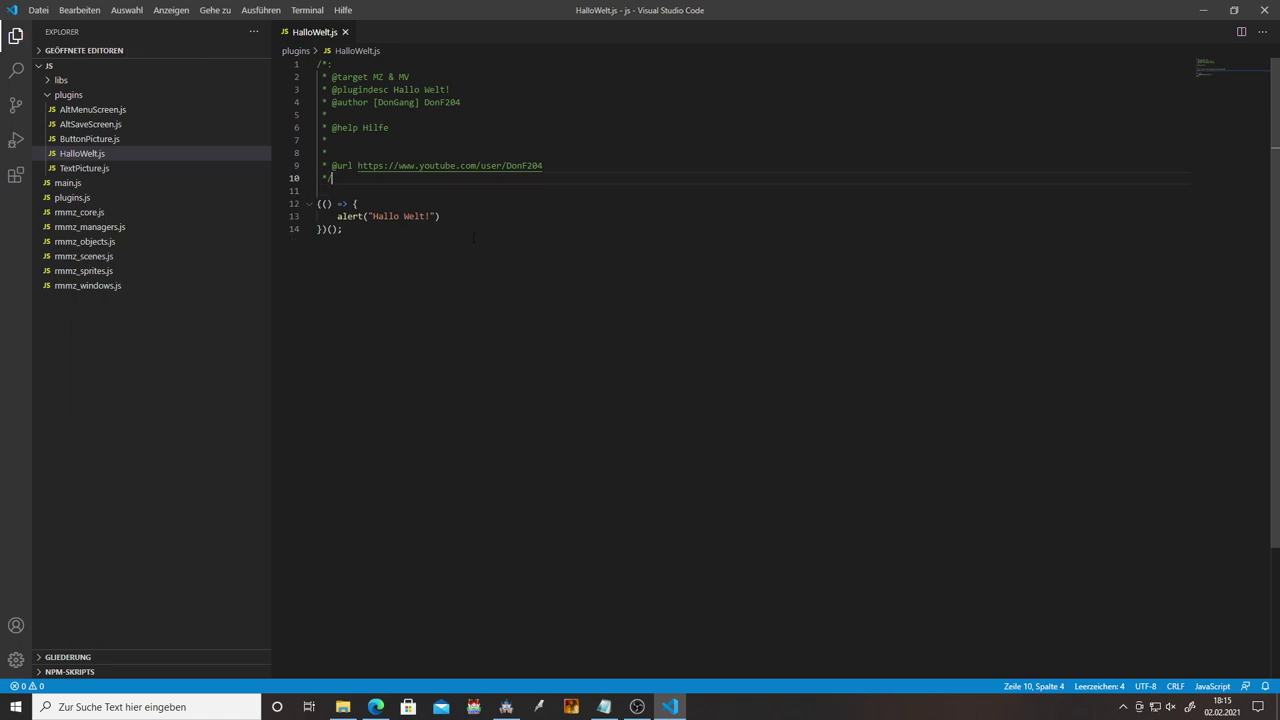
mouse_move(409, 77)
left_mouse_down()
mouse_move(331, 77)
mouse_move(384, 77)
left_mouse_up()
left_click(331, 77)
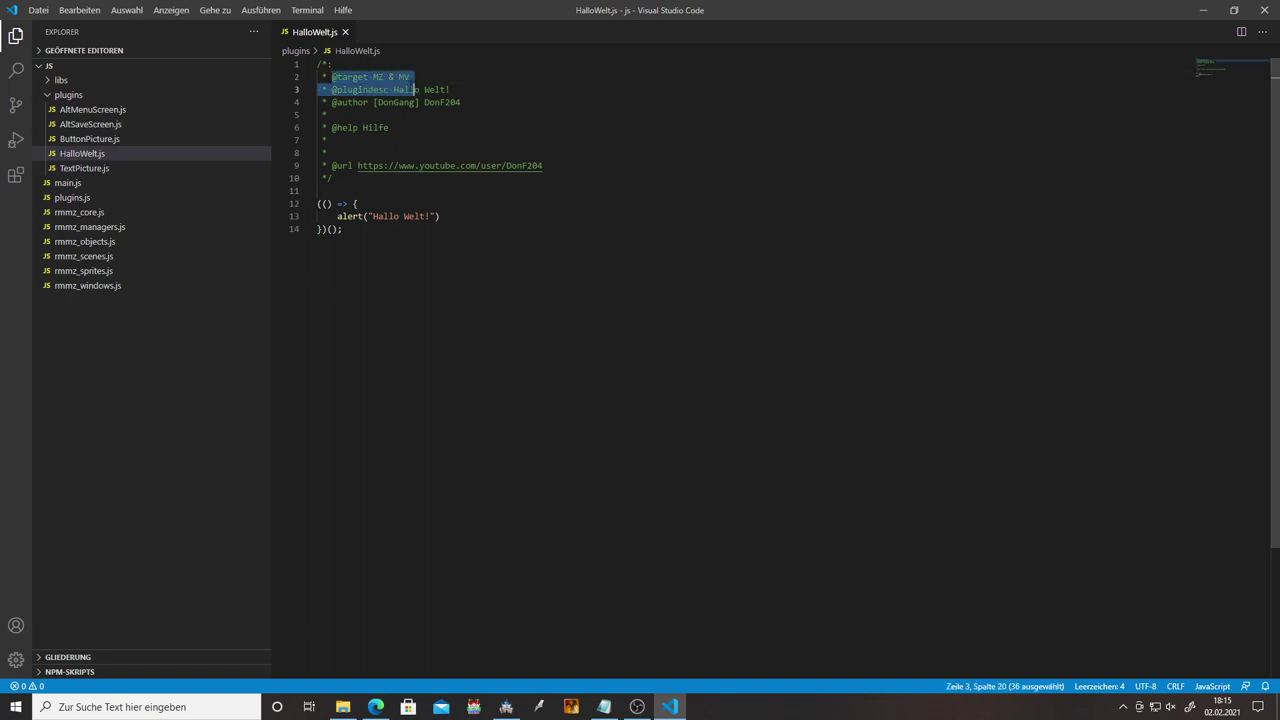
left_click(384, 77)
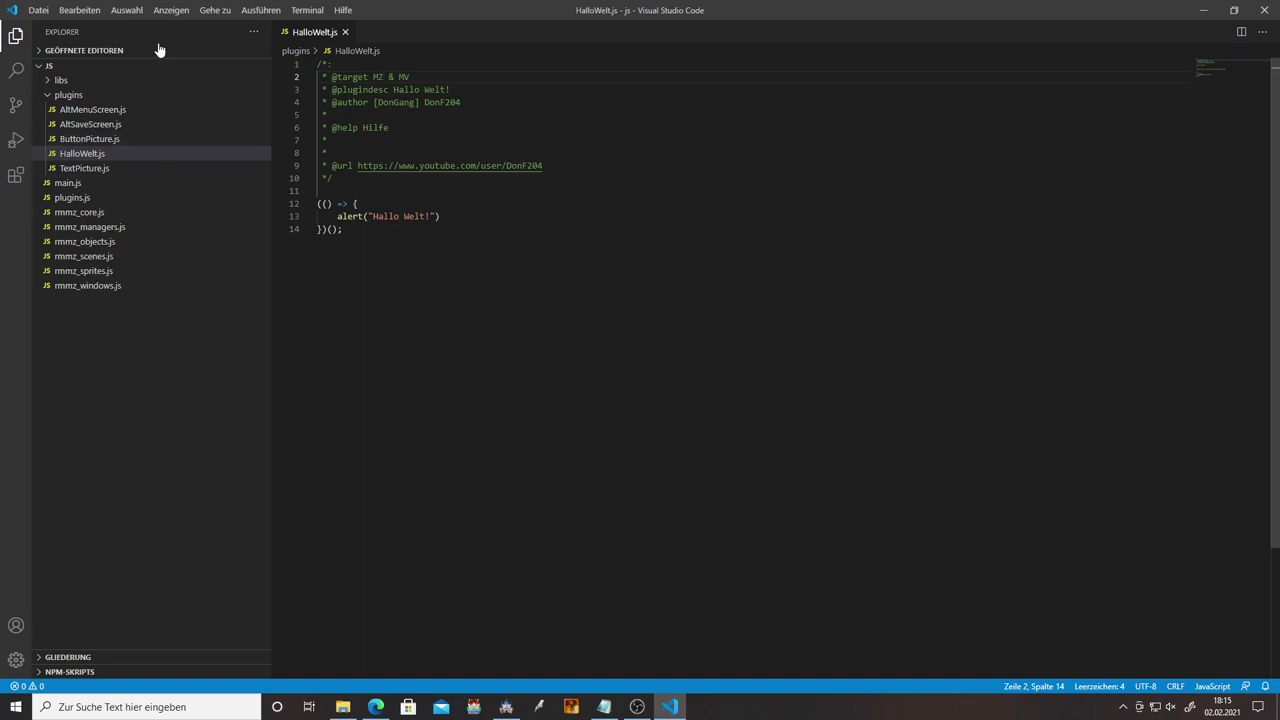
Save the file, then open HalloWelt's settings in RPG Maker MZ's Plugin Manager.
left_click(38, 10)
left_click(99, 188)
left_click(506, 707)
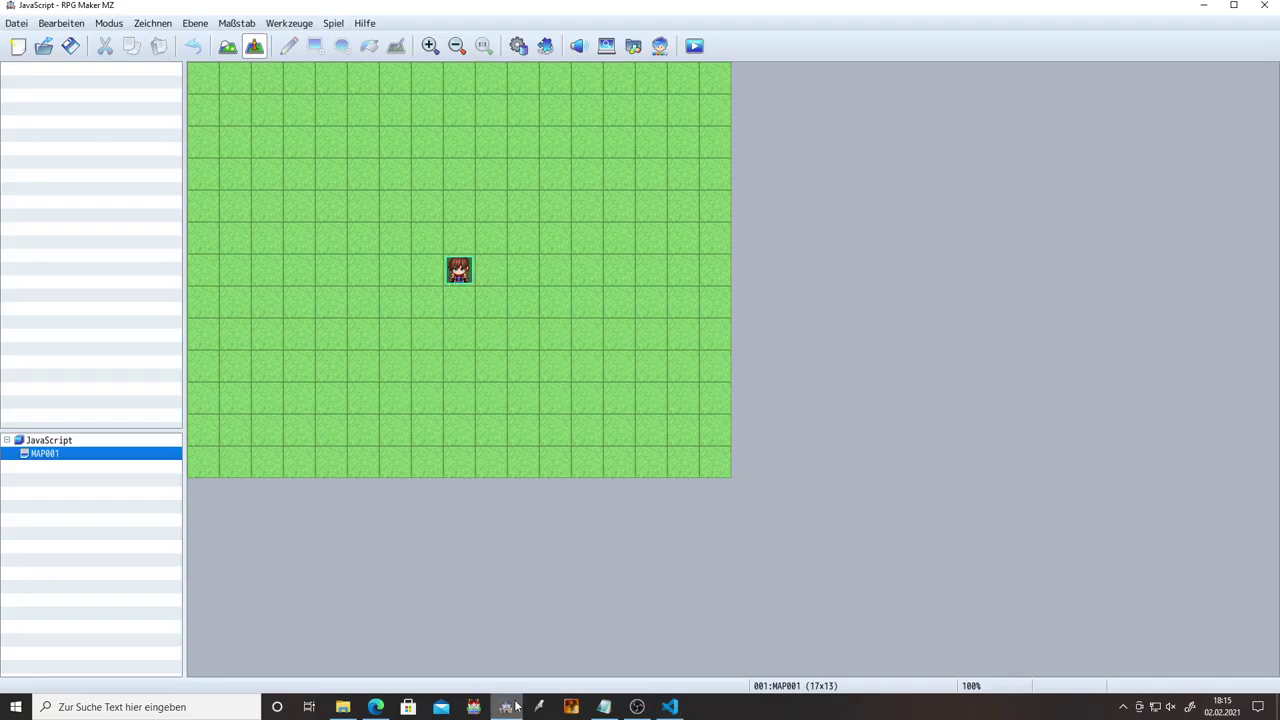
left_click(545, 47)
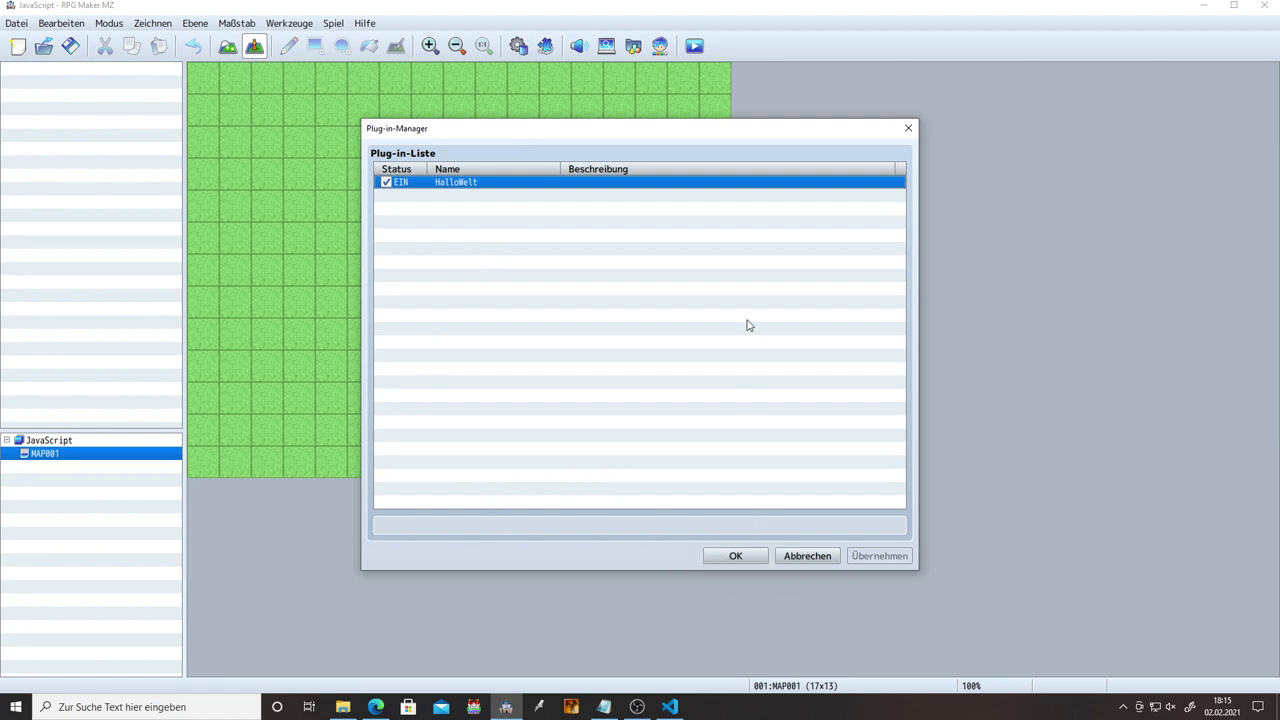
double_click(464, 185)
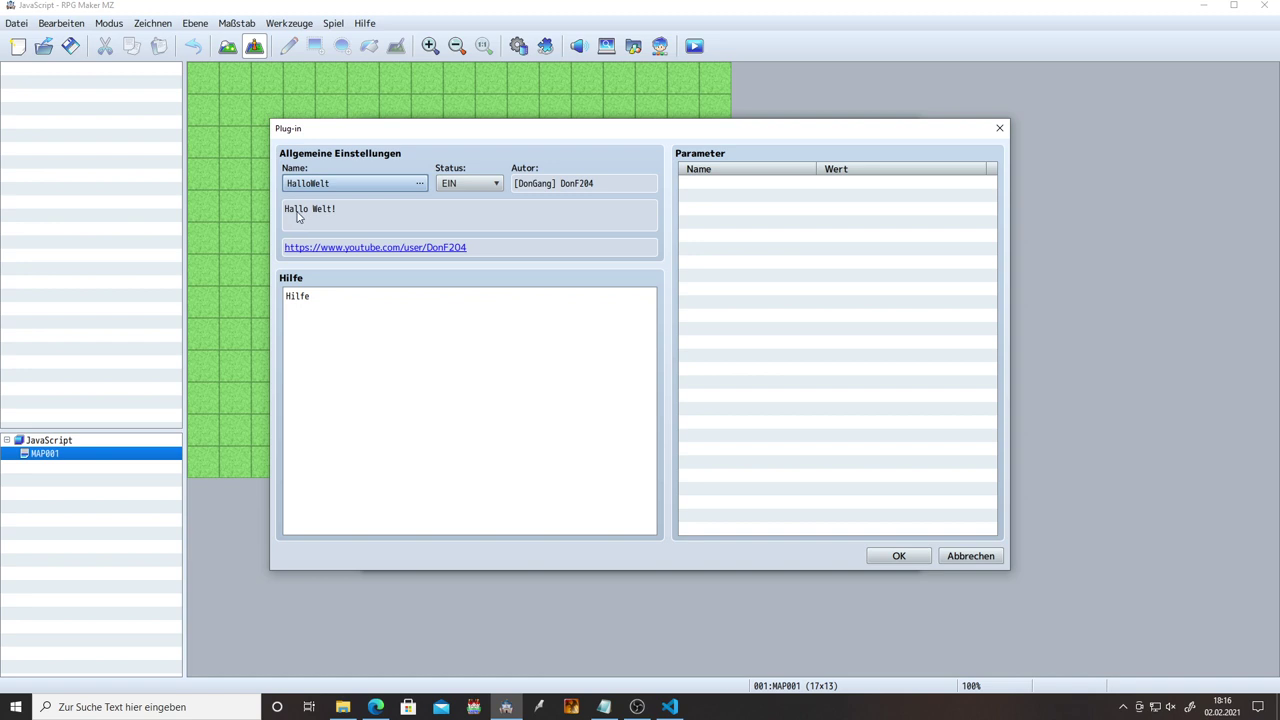
Check the Hilfe help text and channel URL link, then close the plugin details and manager.
left_click(316, 299)
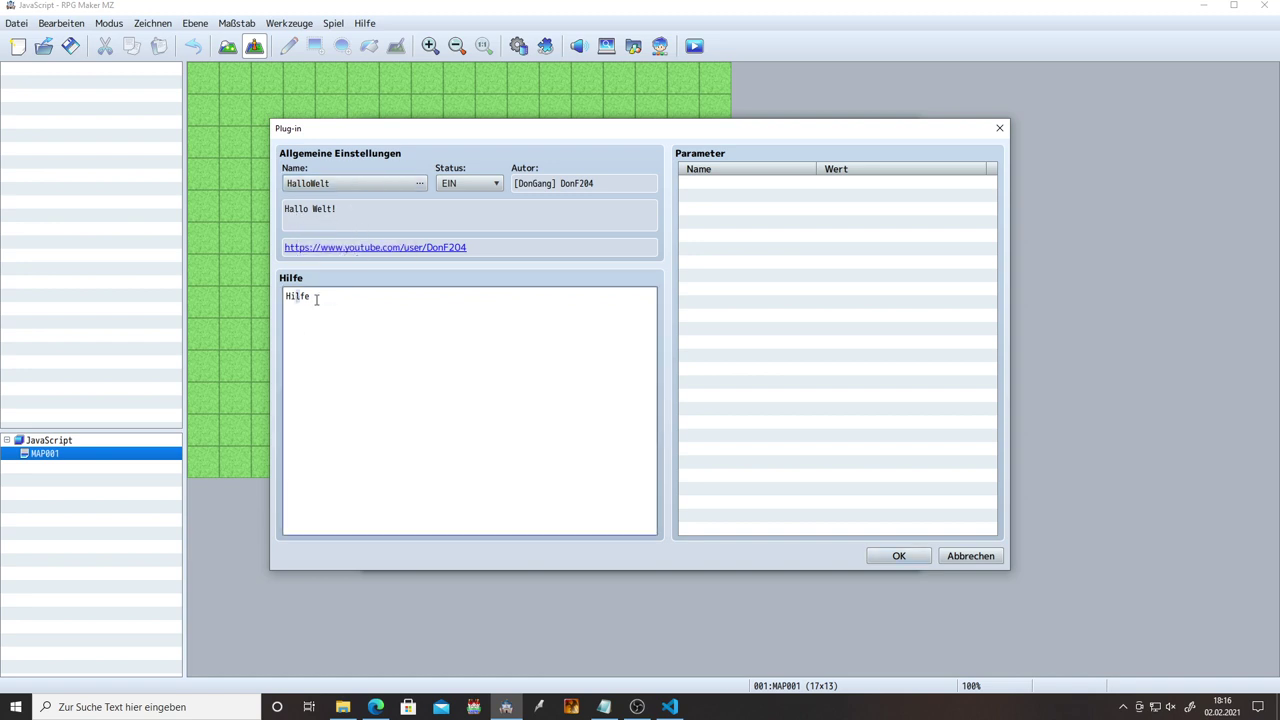
left_click(378, 250)
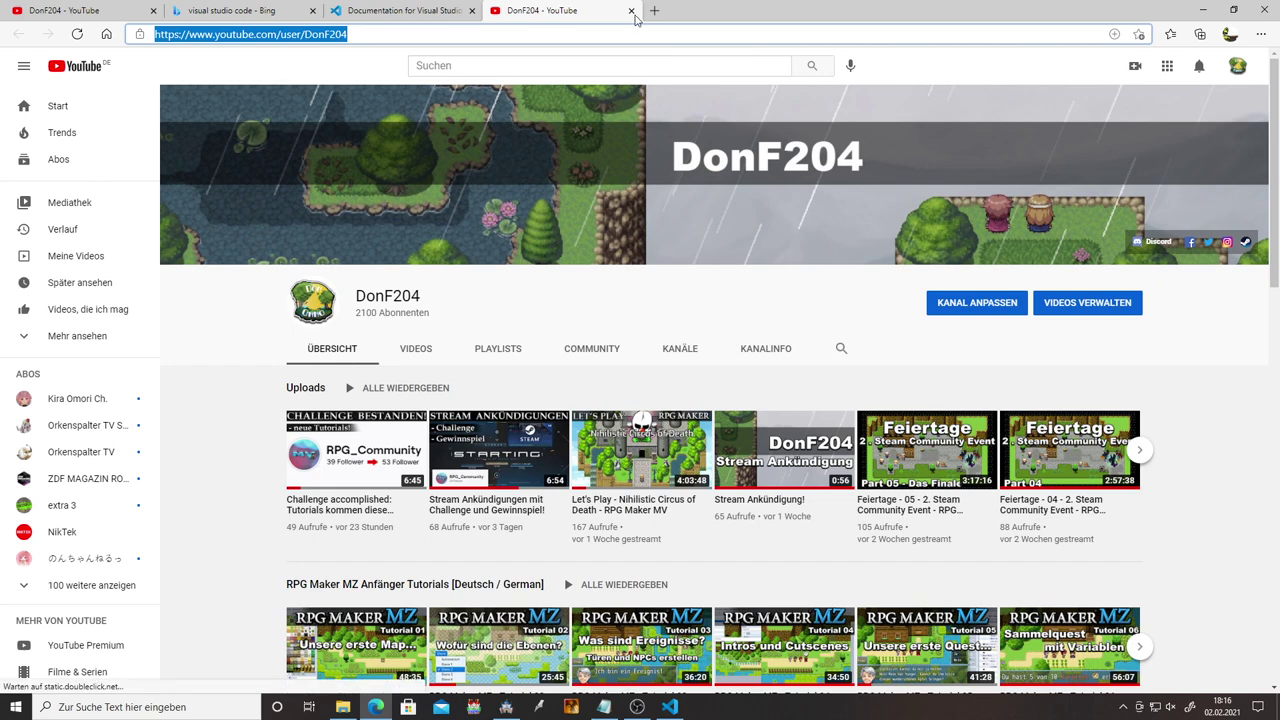
left_click(631, 11)
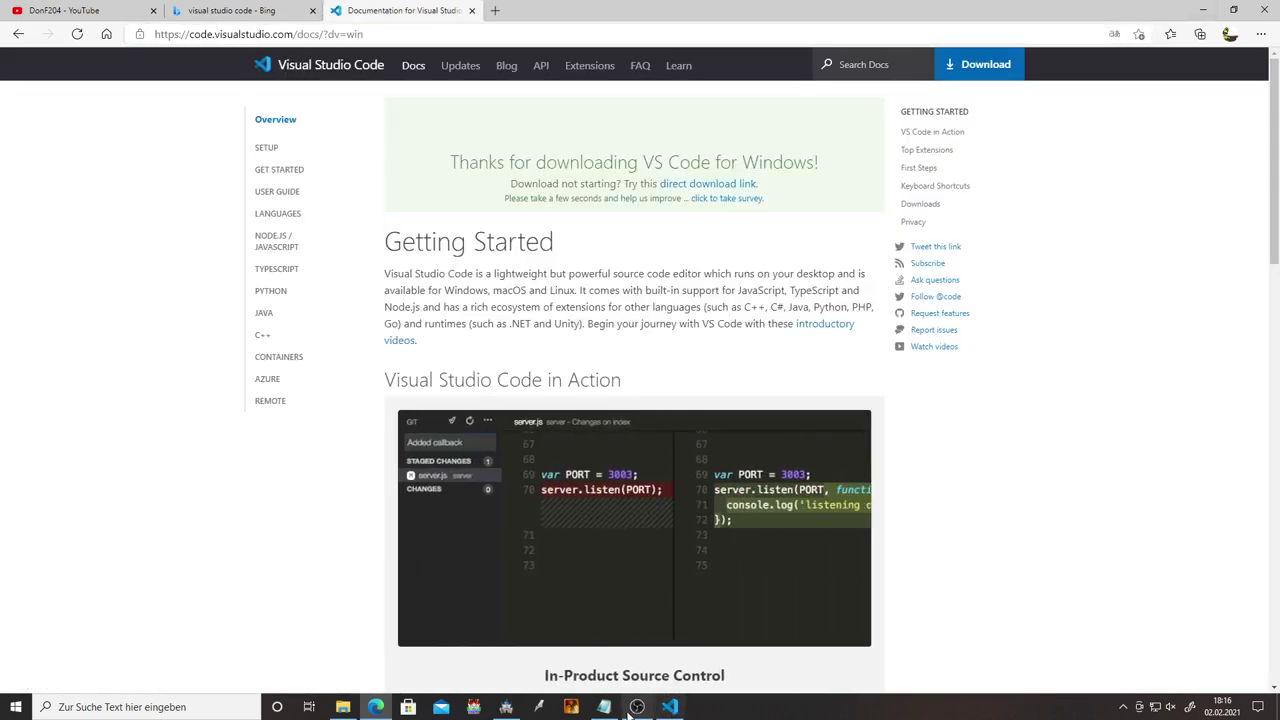
left_click(506, 707)
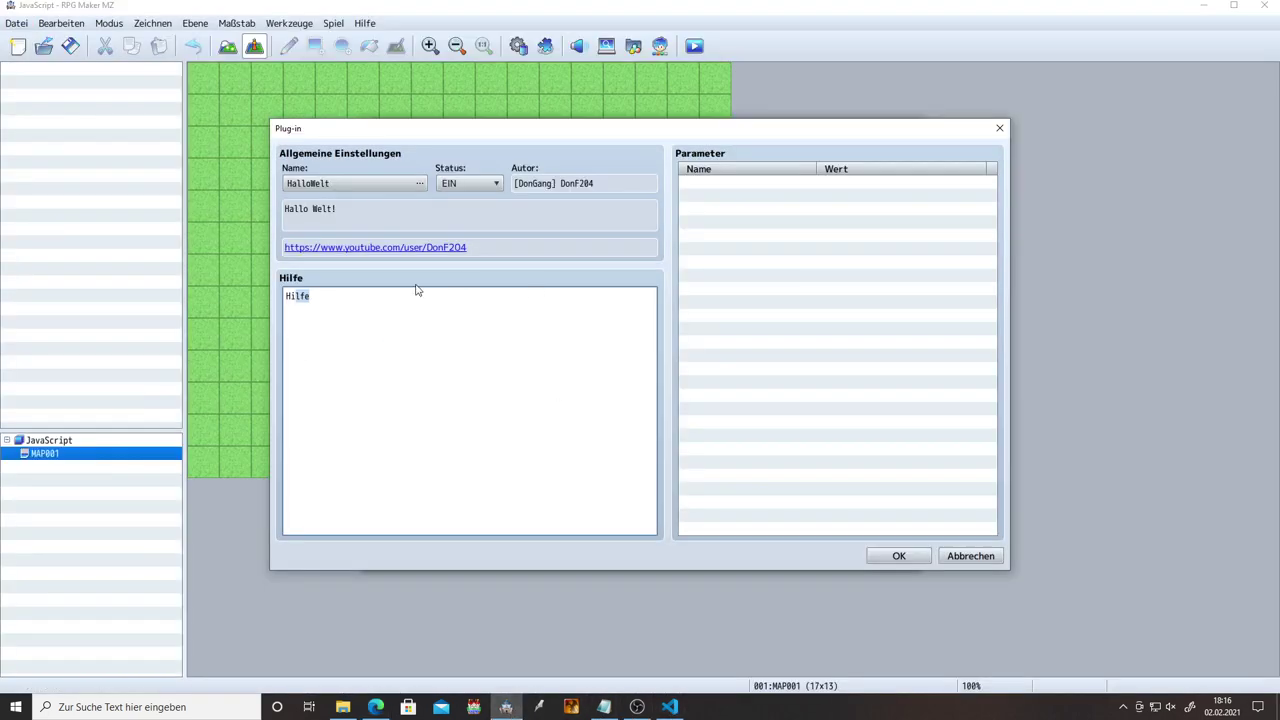
left_click(897, 556)
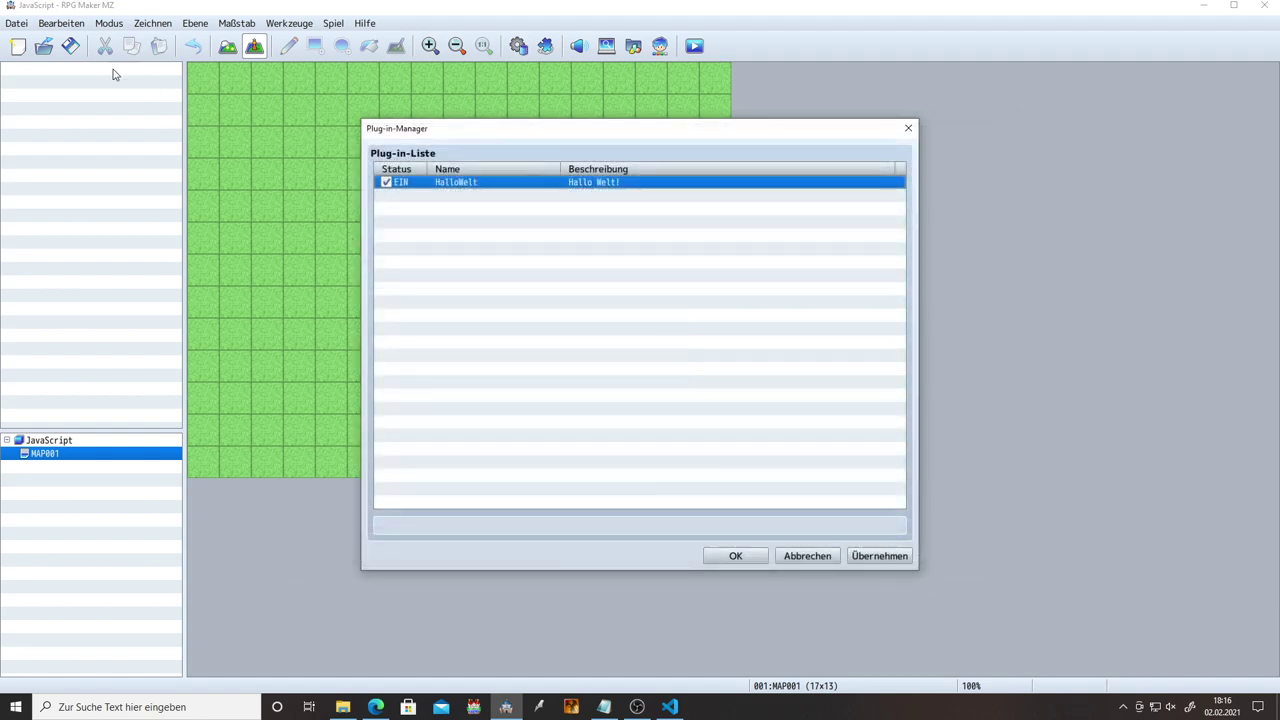
left_click(722, 558)
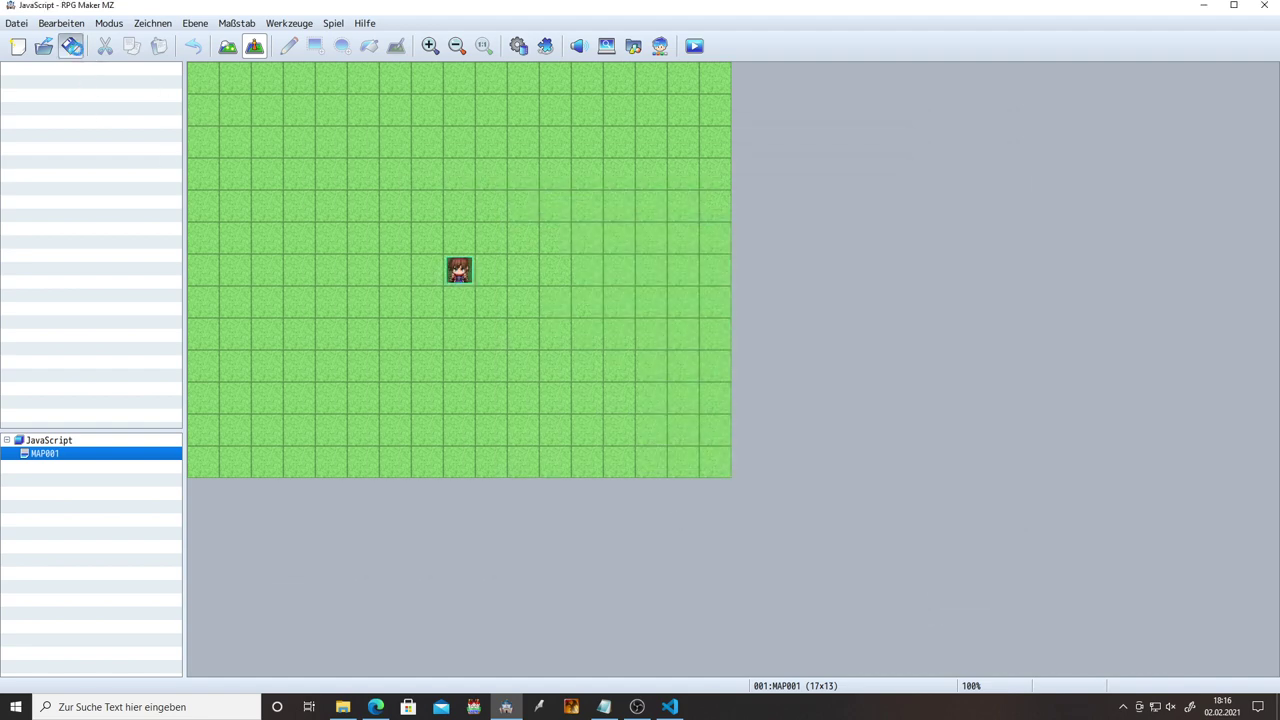
Playtest the game, dismiss the 'Hallo Welt!' alert, close the game, and return to HalloWelt.js.
left_click(688, 45)
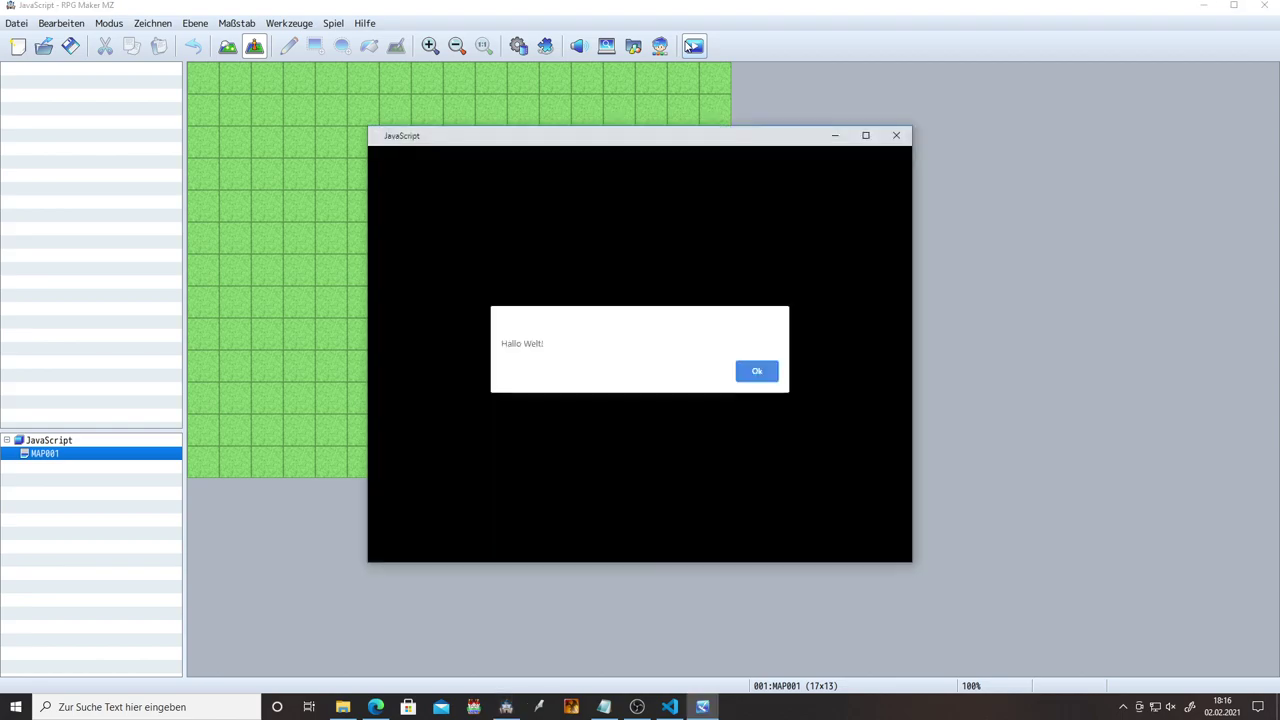
left_click(750, 372)
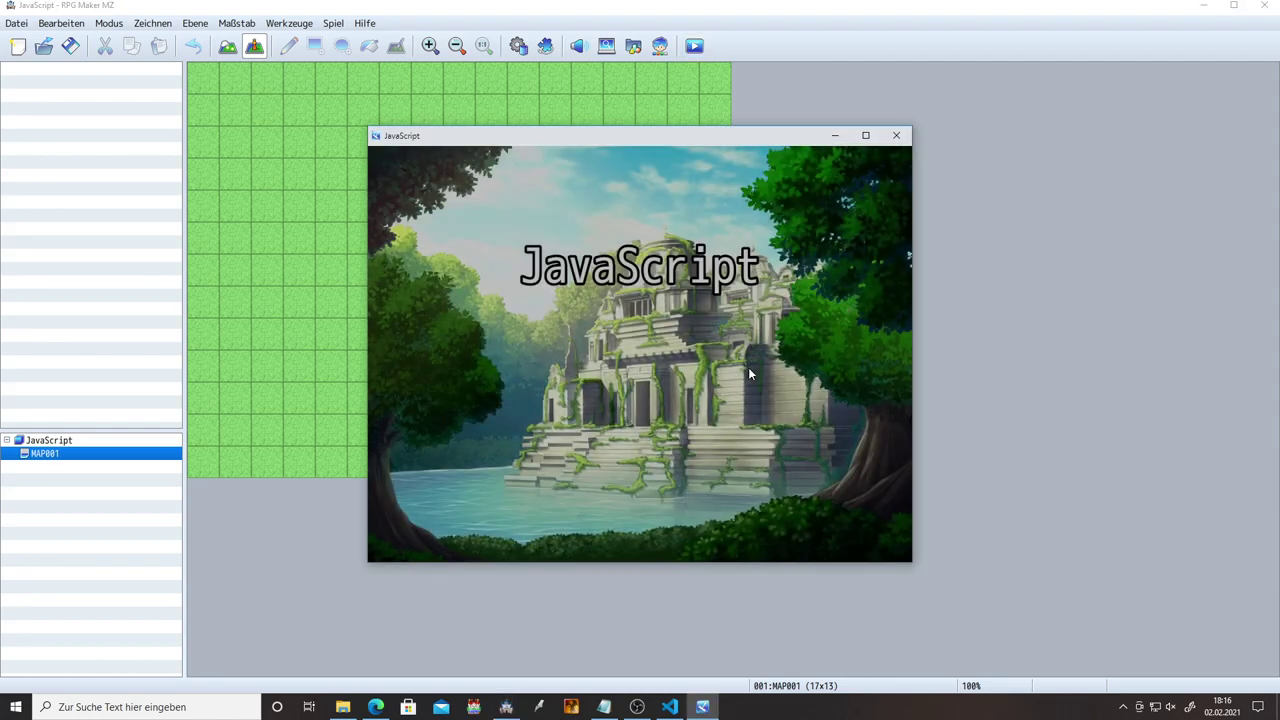
left_click(896, 135)
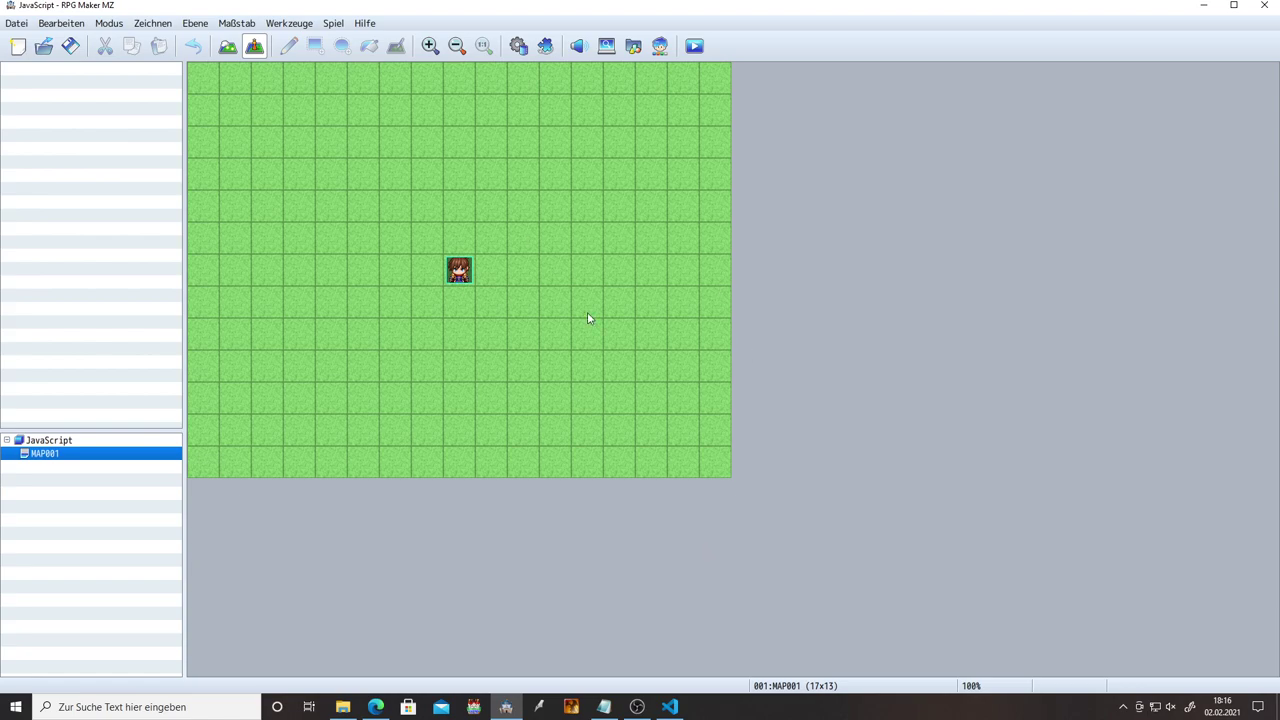
left_click(674, 710)
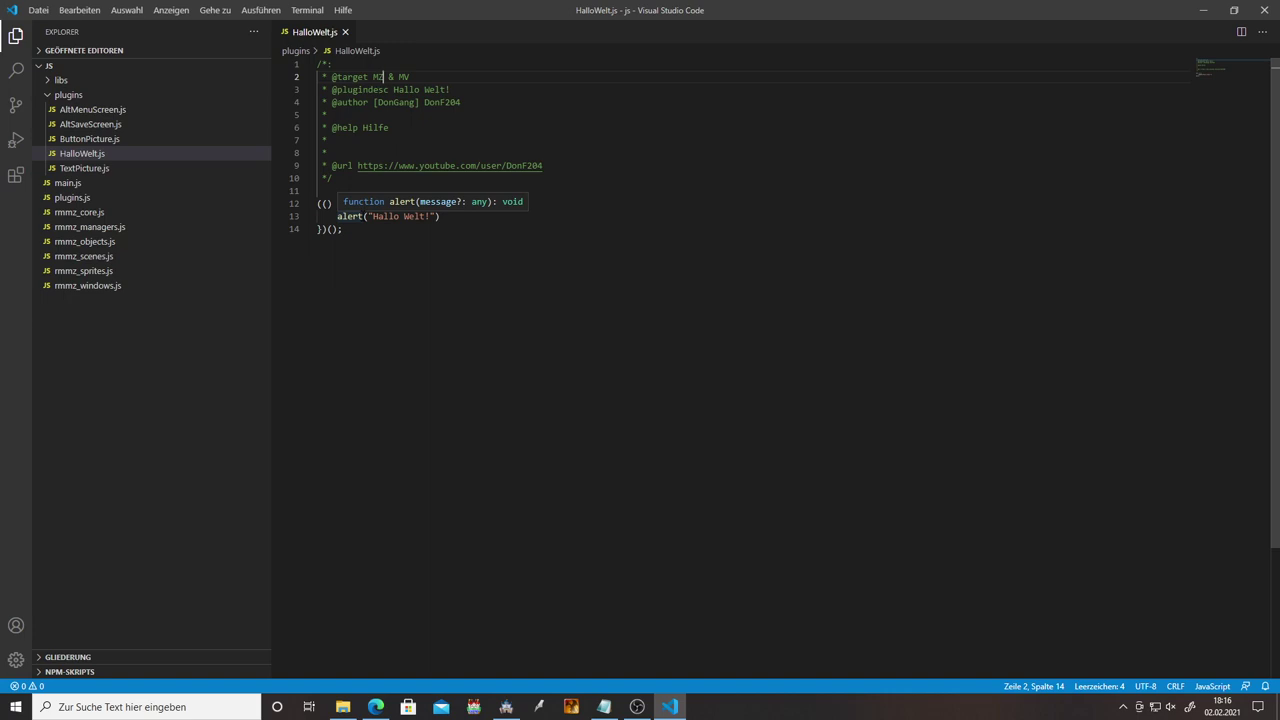
Start another playtest, dismiss the 'Hallo Welt!' alert, and move the game window left.
left_click(1203, 10)
left_click(694, 46)
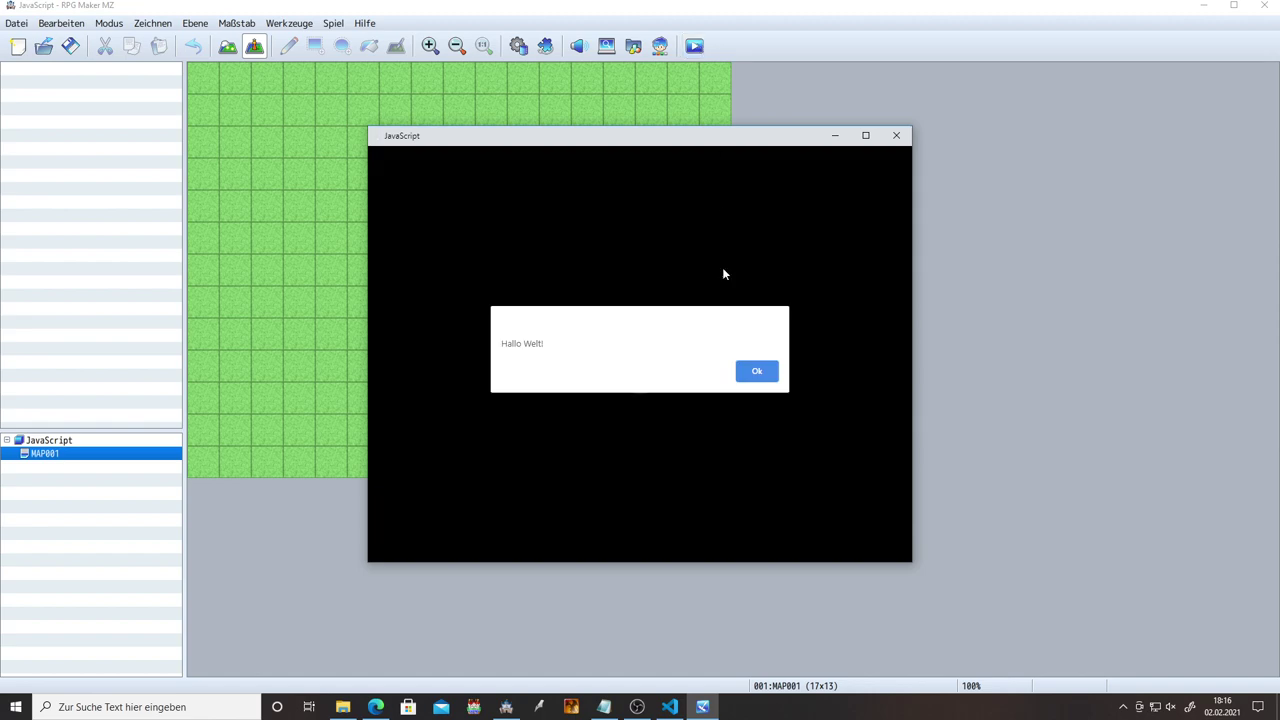
left_click(757, 373)
left_click_drag(677, 137, 573, 143)
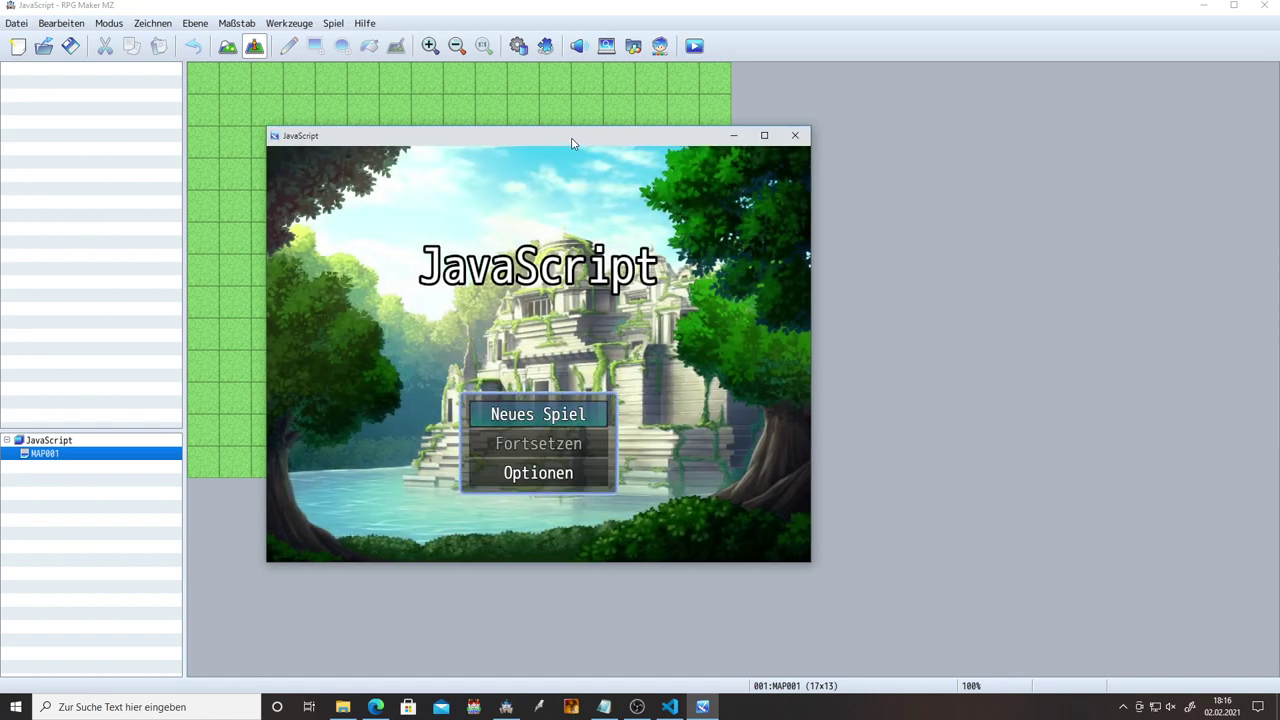
Open the game's DevTools with F12 and check the Elements and Console panels.
key("F12")
left_click(740, 218)
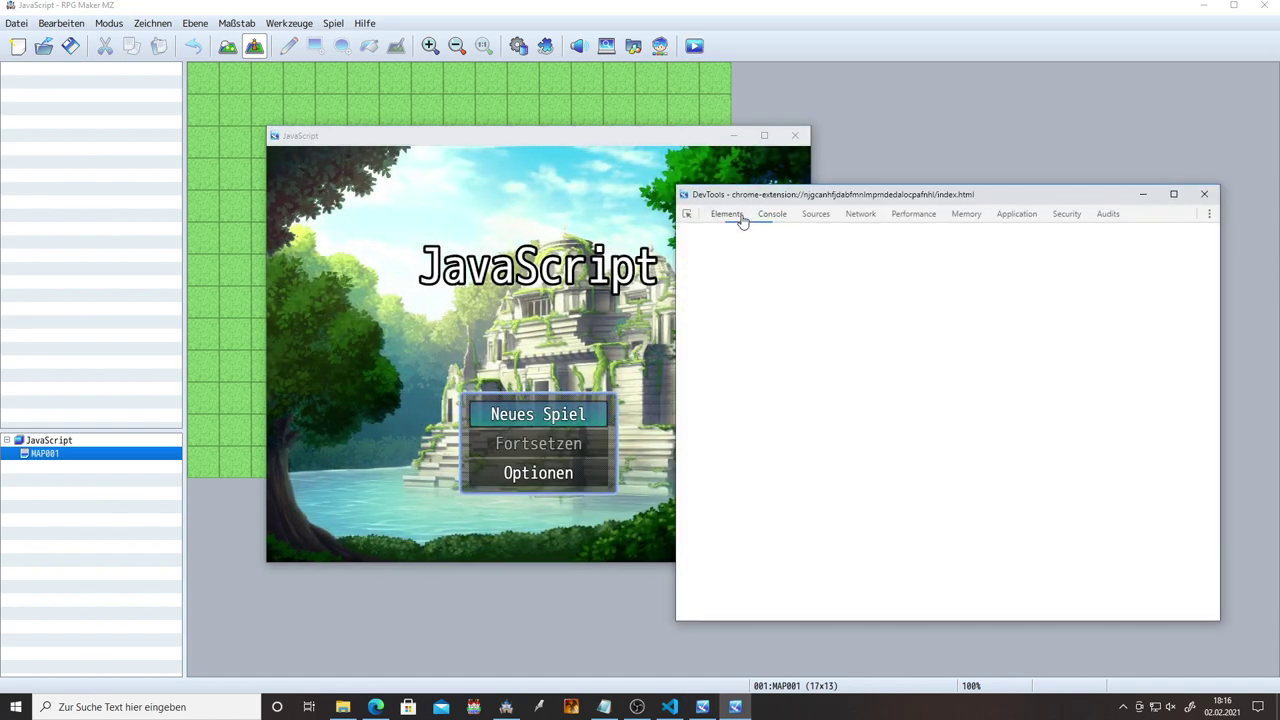
left_click(768, 216)
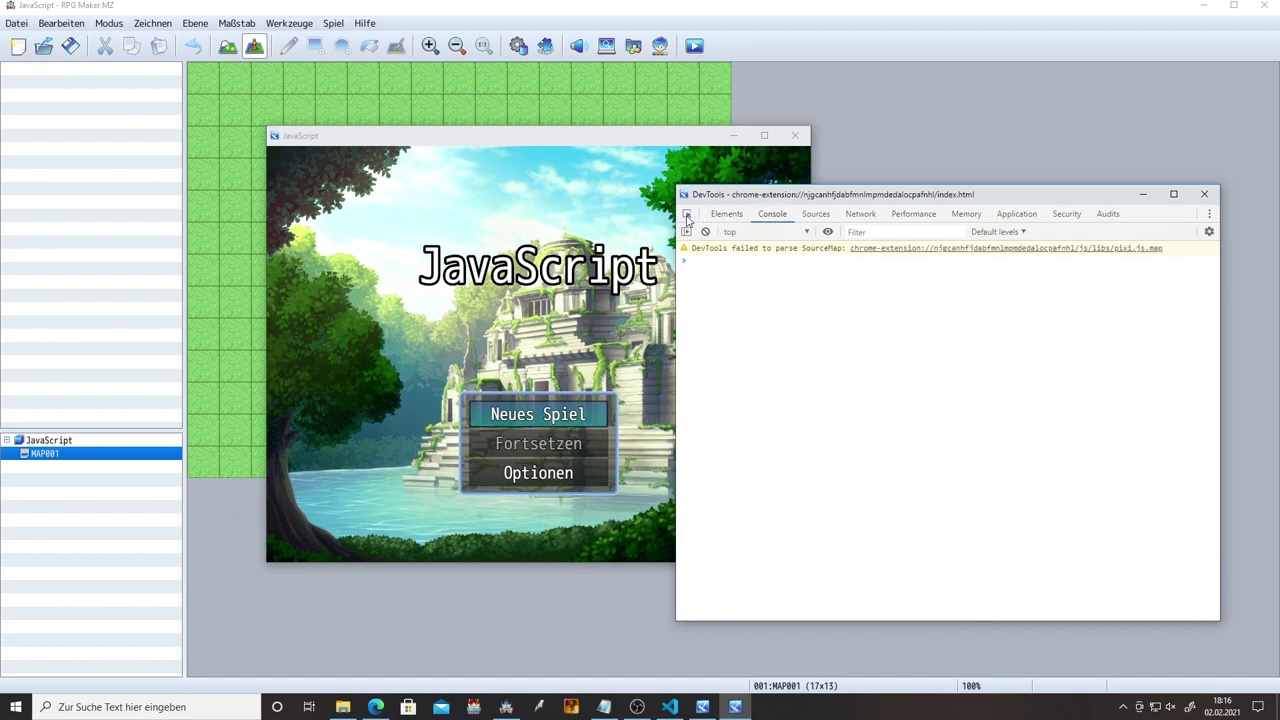
left_click(717, 221)
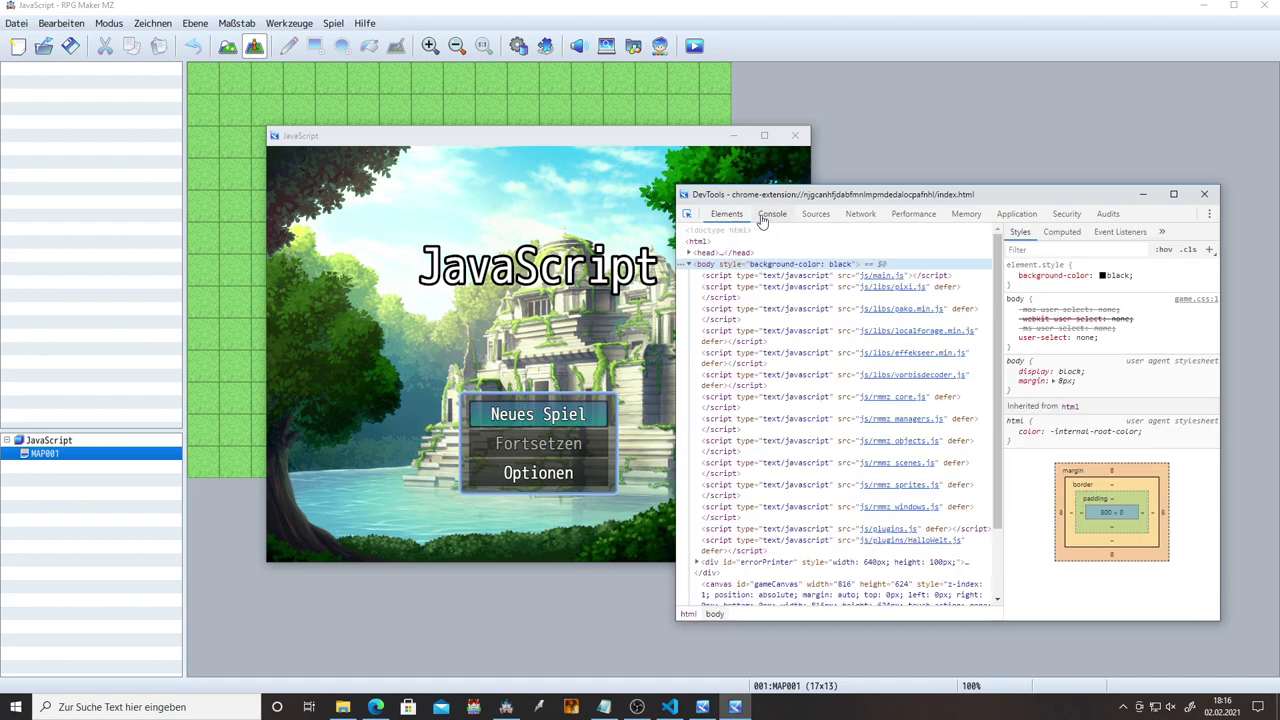
left_click(768, 217)
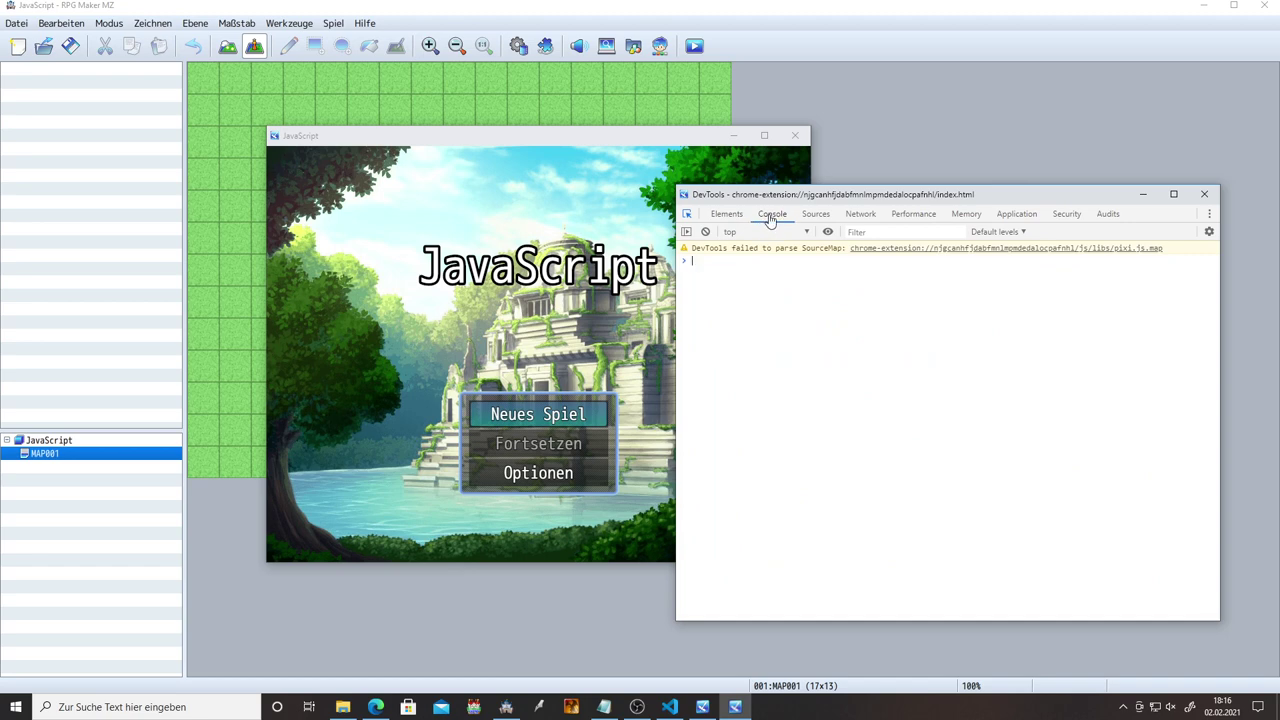
mouse_move(770, 200)
left_mouse_down()
mouse_move(554, 188)
mouse_move(716, 196)
left_mouse_up()
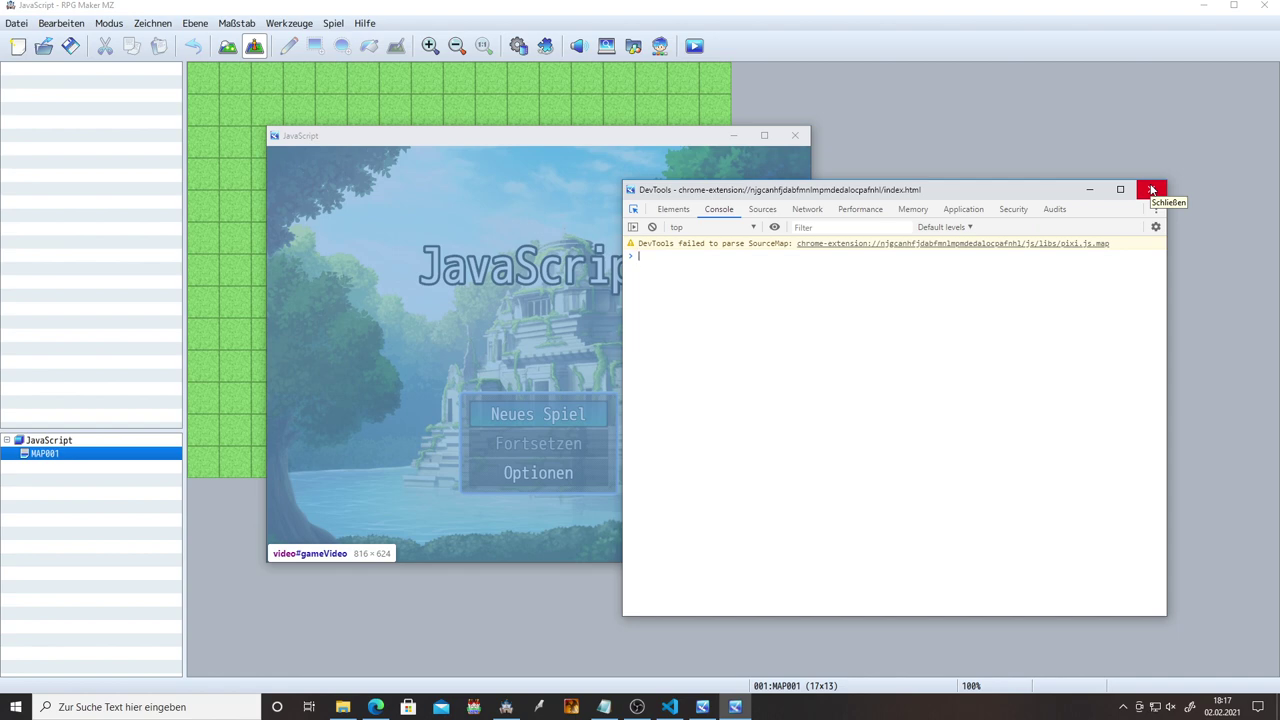
Close DevTools and the game window, then return to HalloWelt.js in VS Code.
left_click(1152, 190)
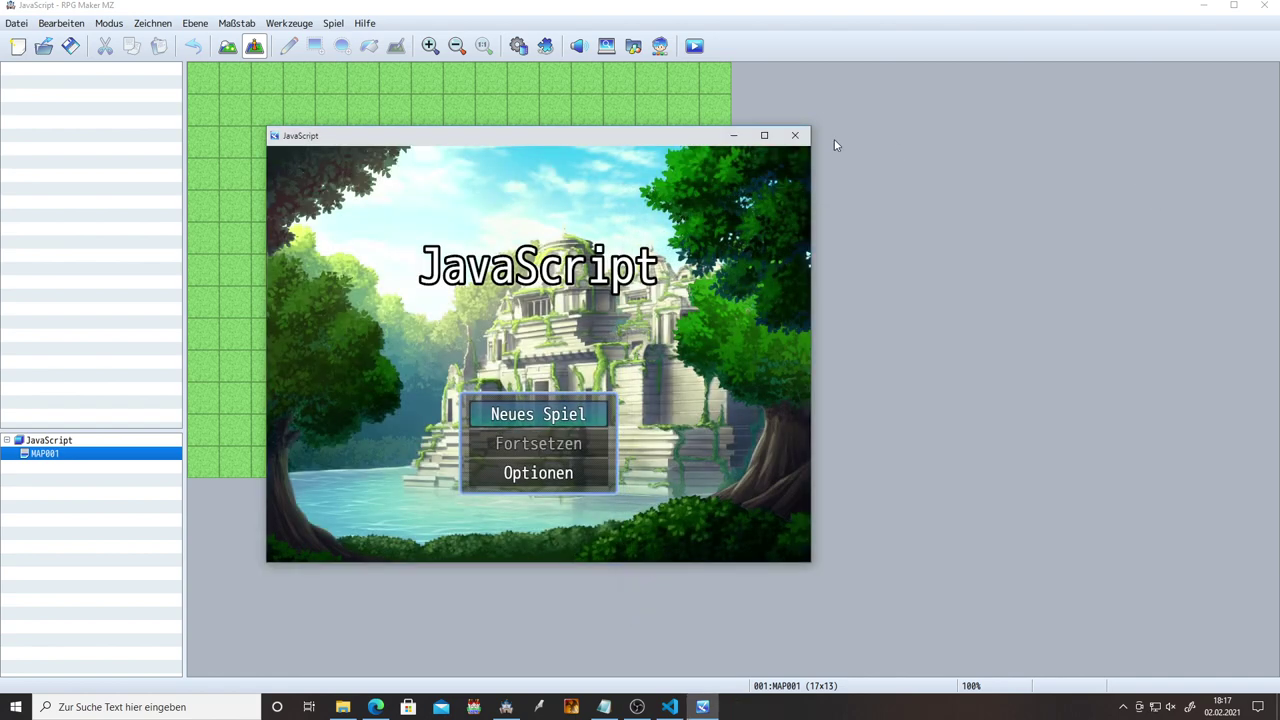
left_click(793, 137)
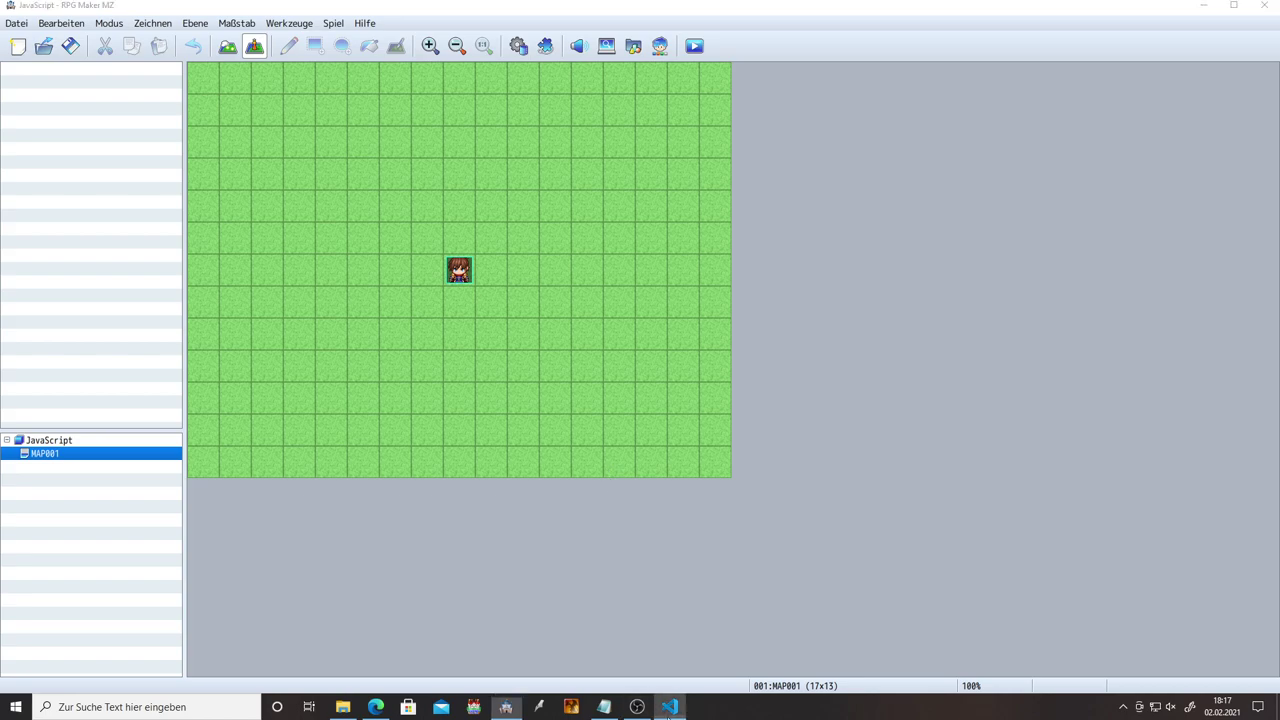
left_click(669, 706)
Remove the alert call from line 13 of HalloWelt.js.
double_click(352, 216)
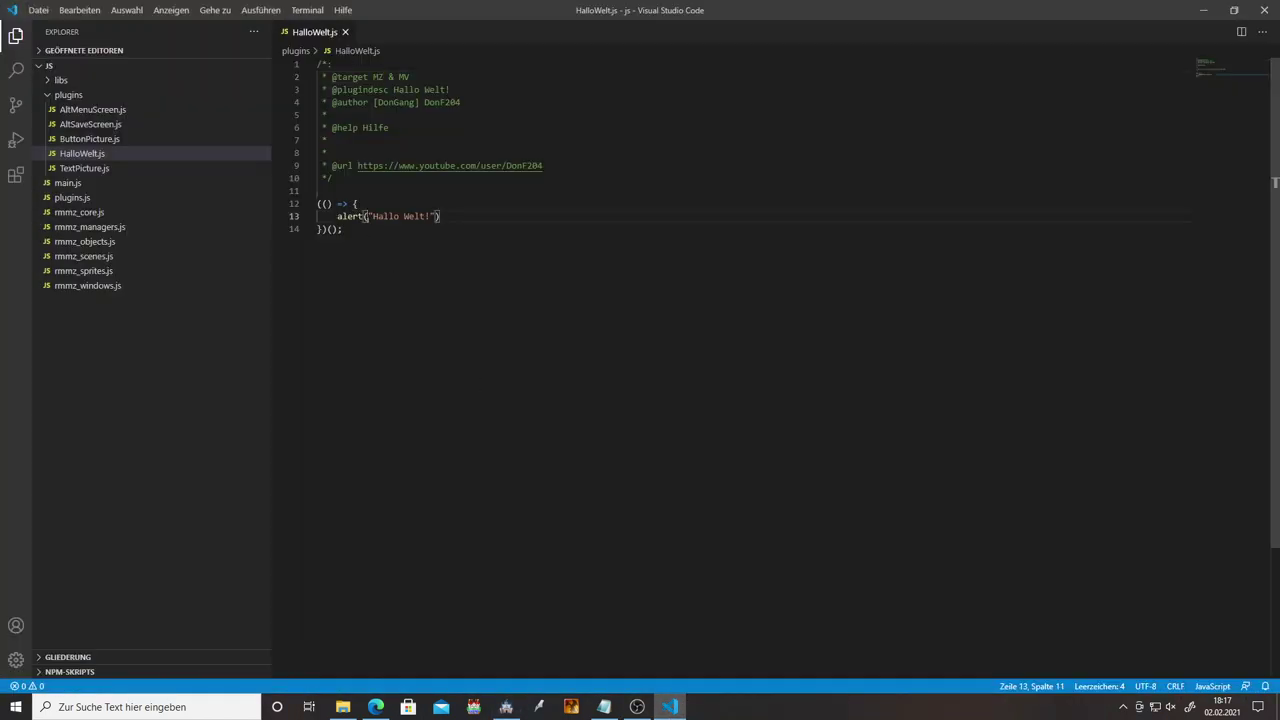
key("shift+Right")
key("BackSpace")
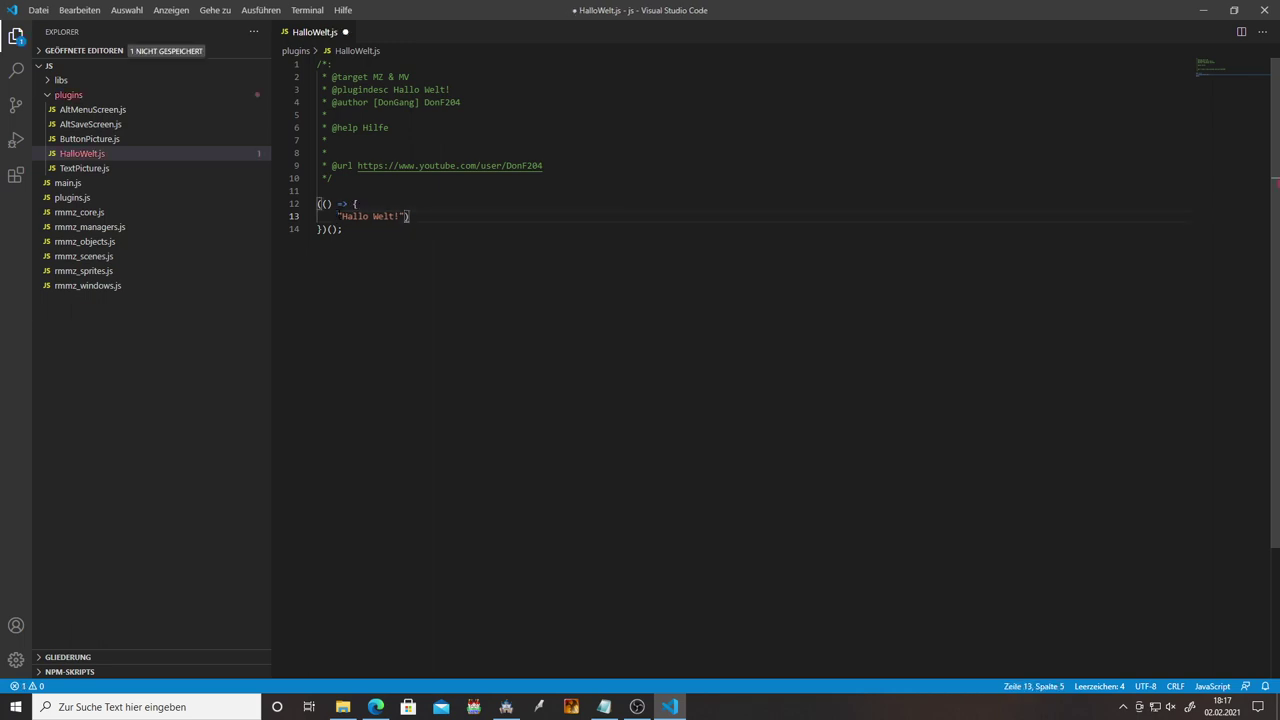
type("co")
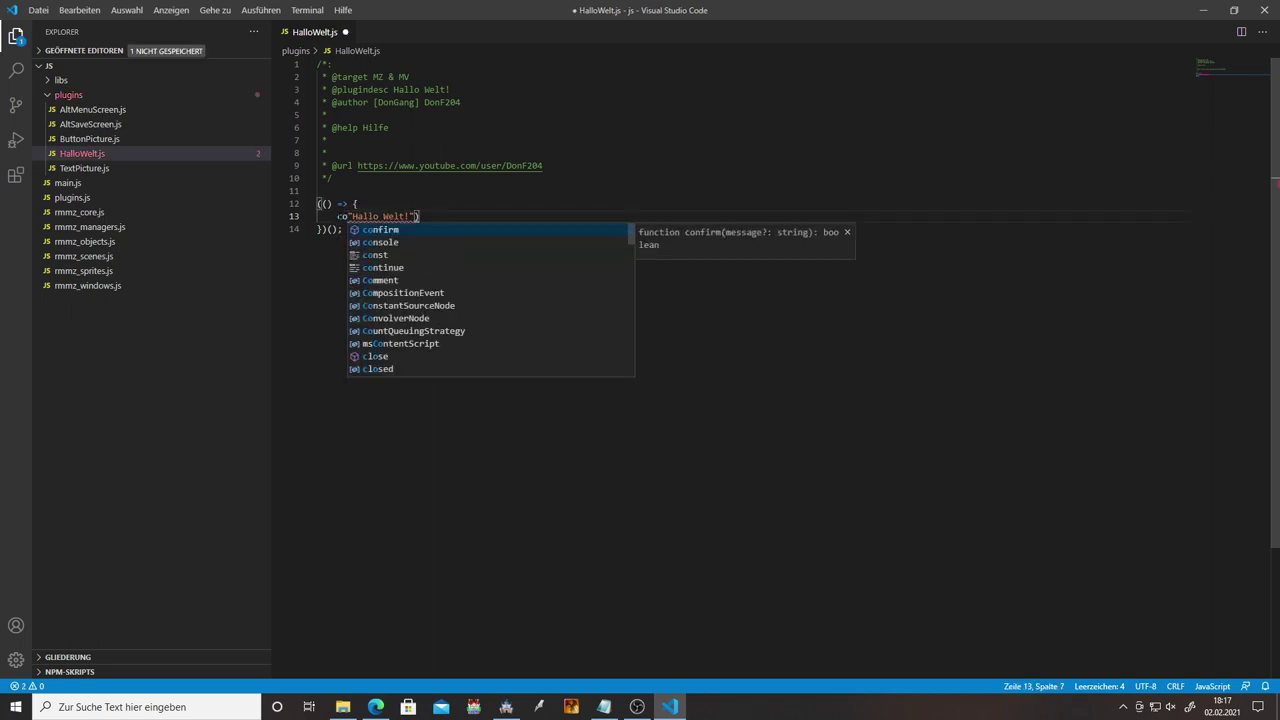
key("Delete")
key("Delete")
key("Delete")
key("Delete")
key("Delete")
key("Delete")
key("BackSpace")
key("BackSpace")
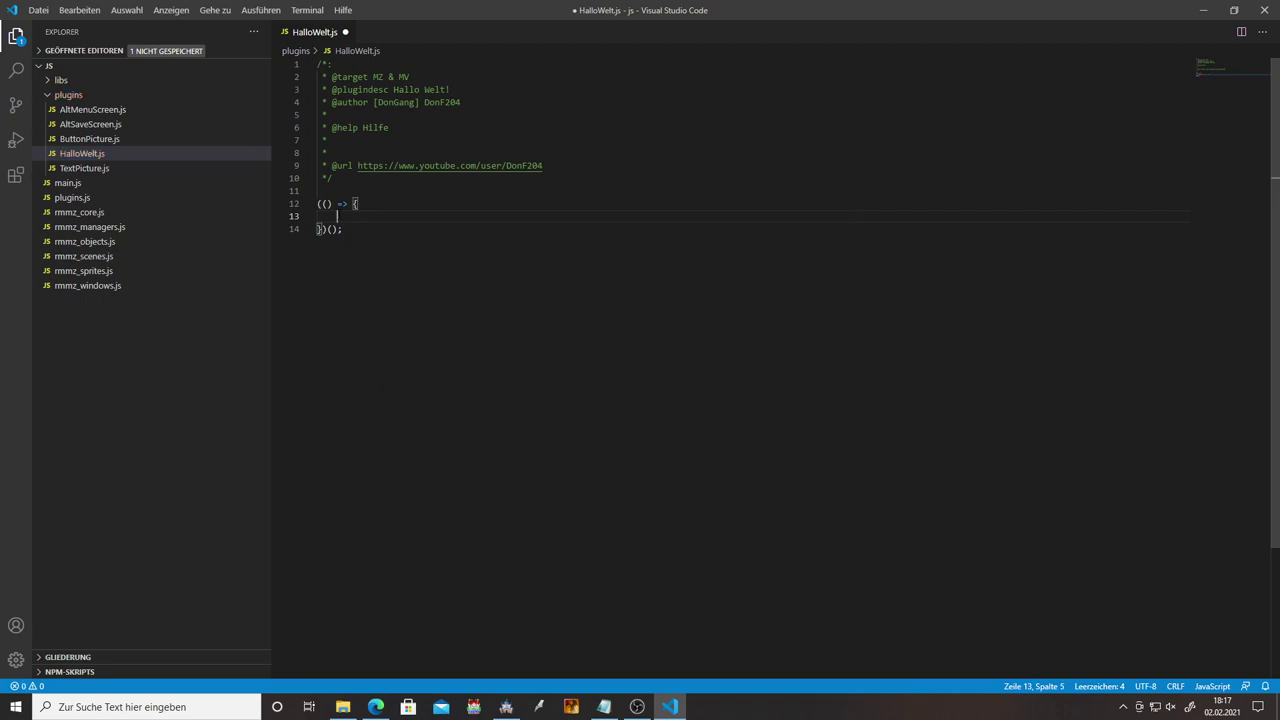
Write console.log("Hallo Welt!") on line 13 and save the file.
type("c")
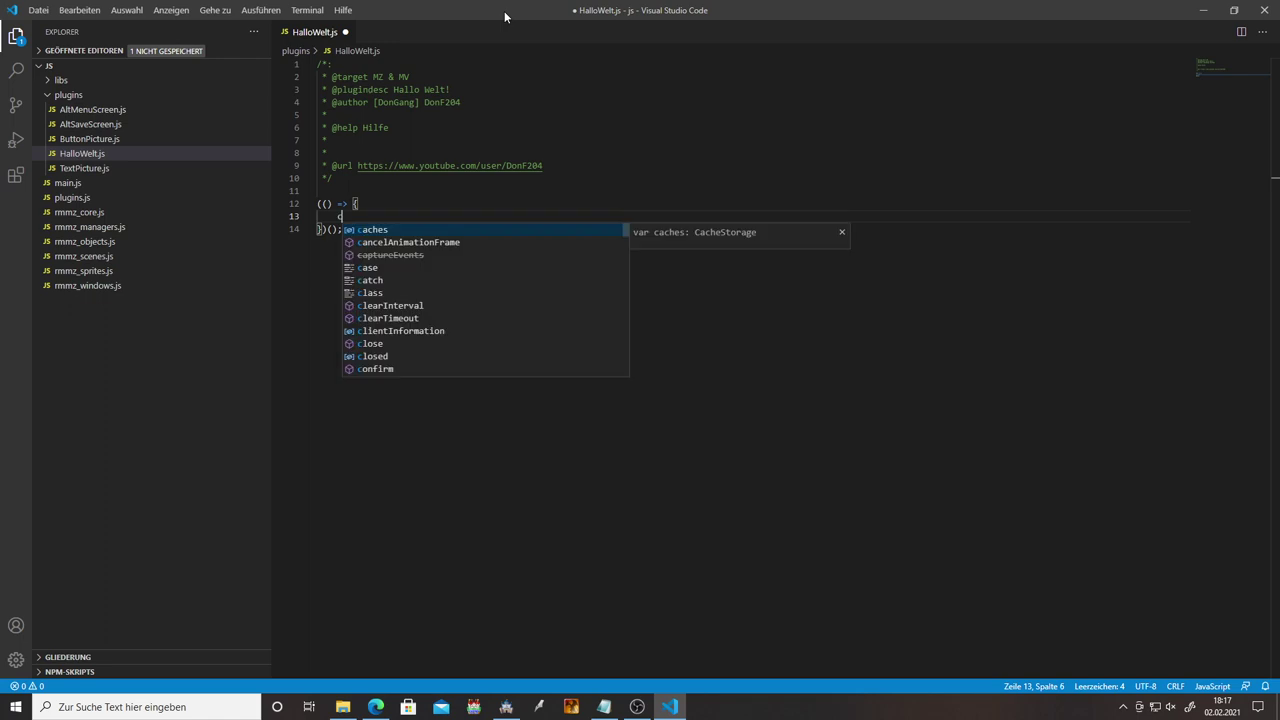
type("onsole")
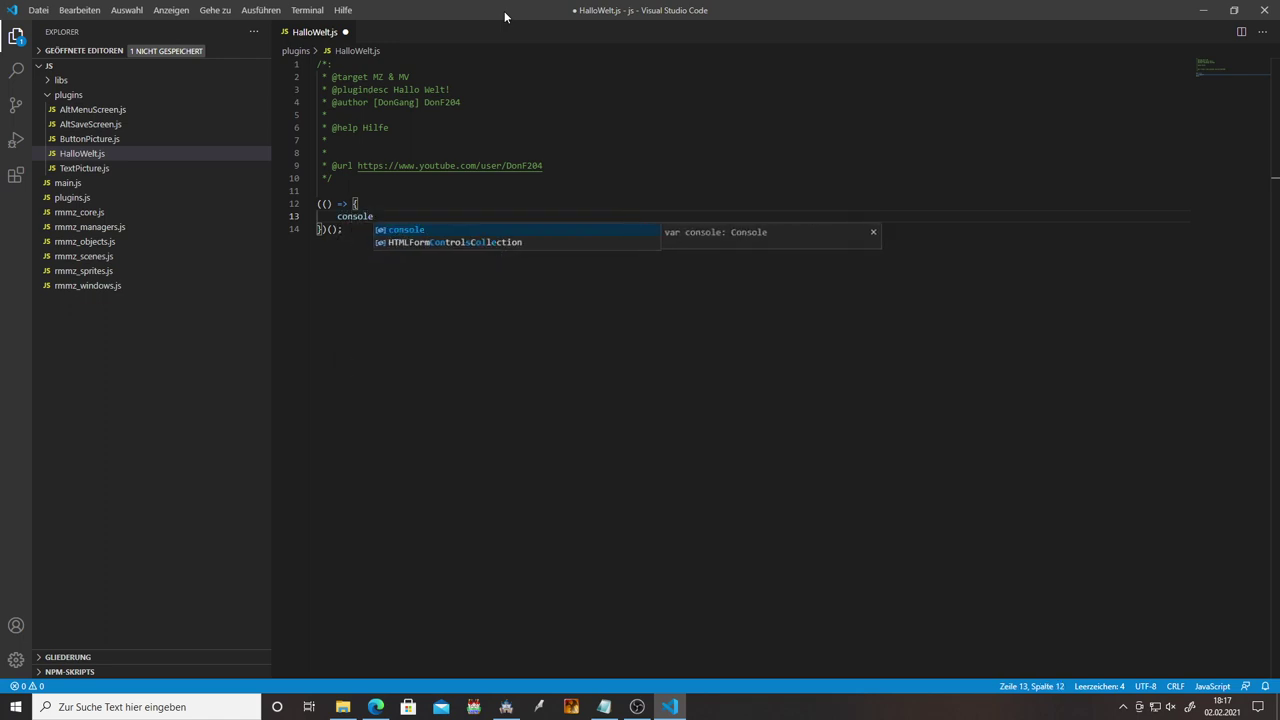
type(".")
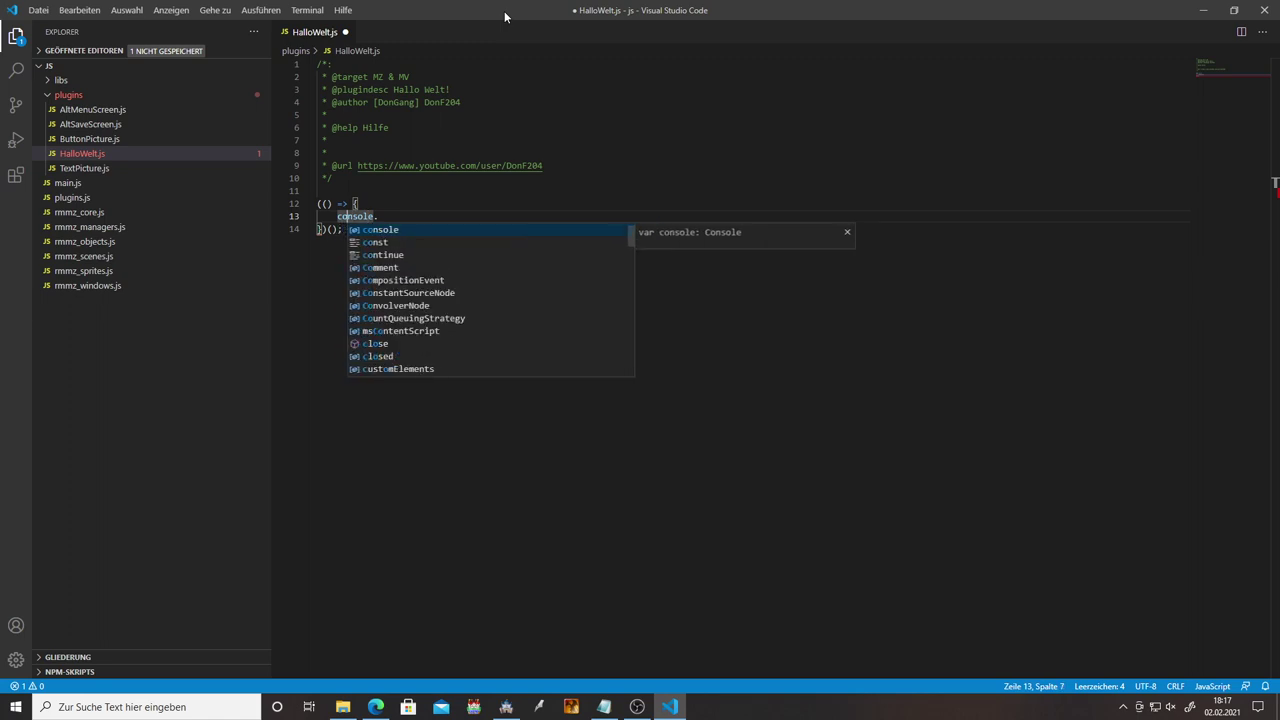
key("Escape")
key("Down")
key("Up")
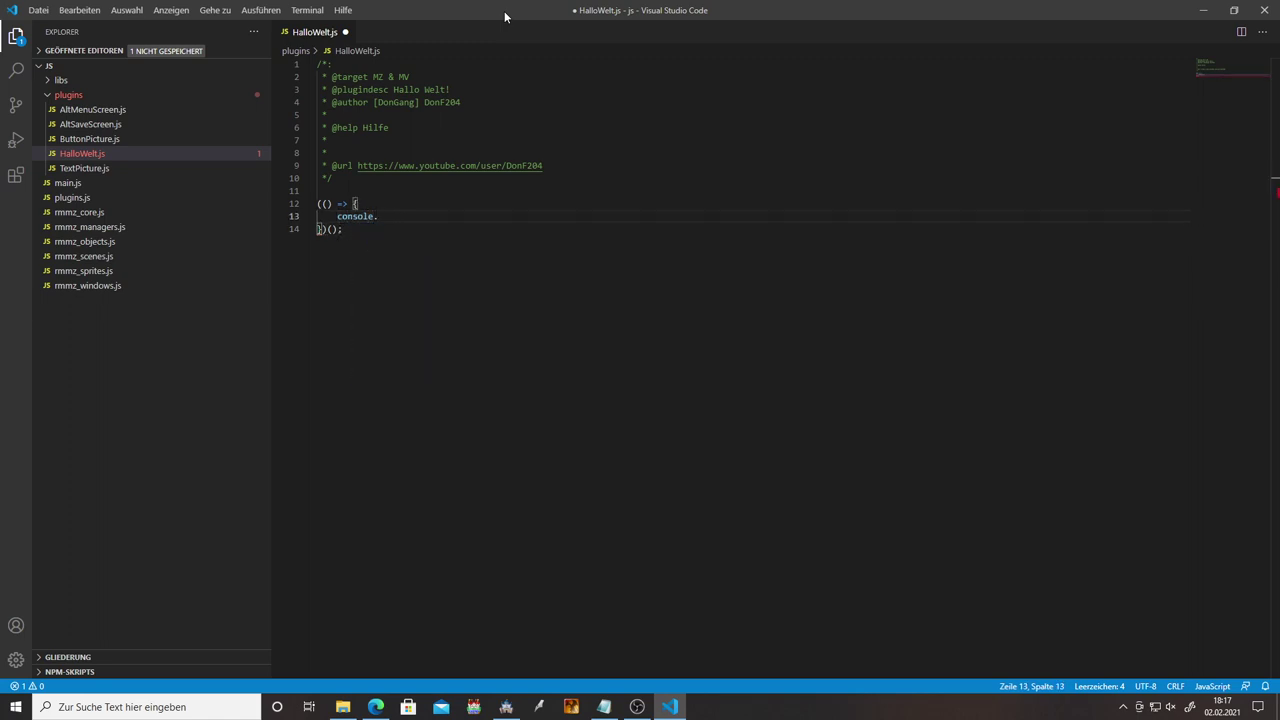
type("log")
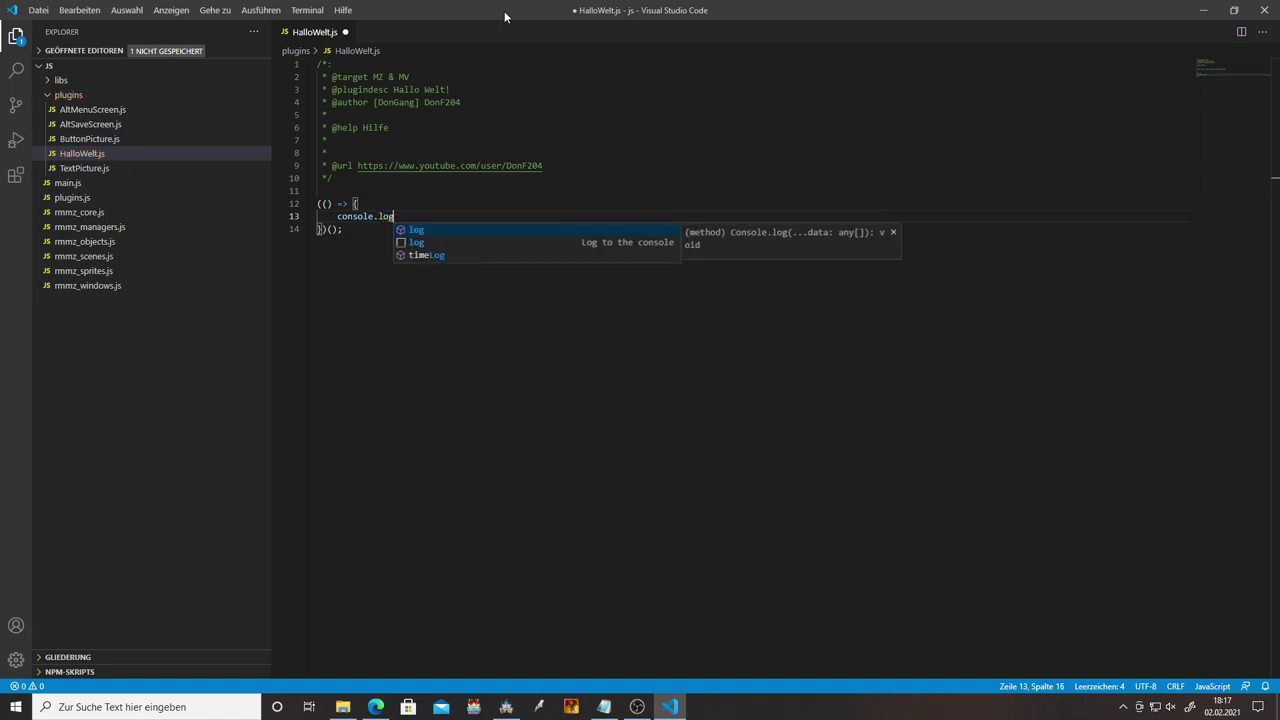
type("(")
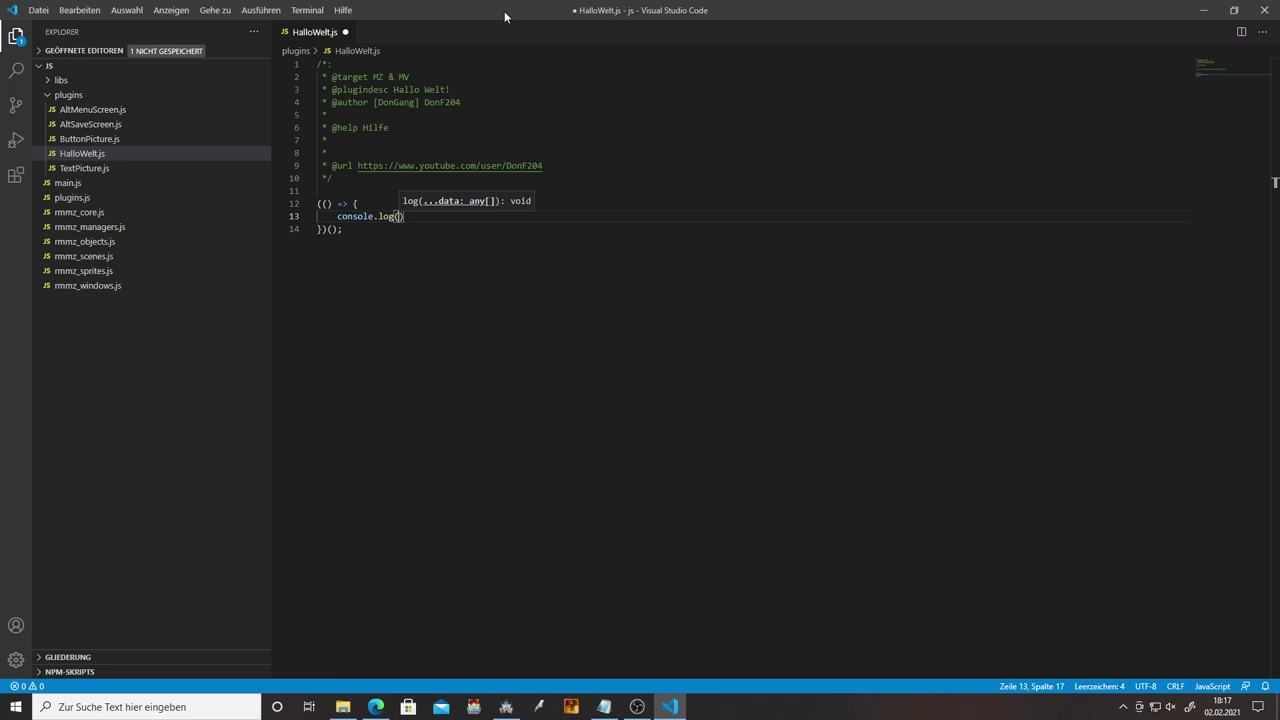
type("\"")
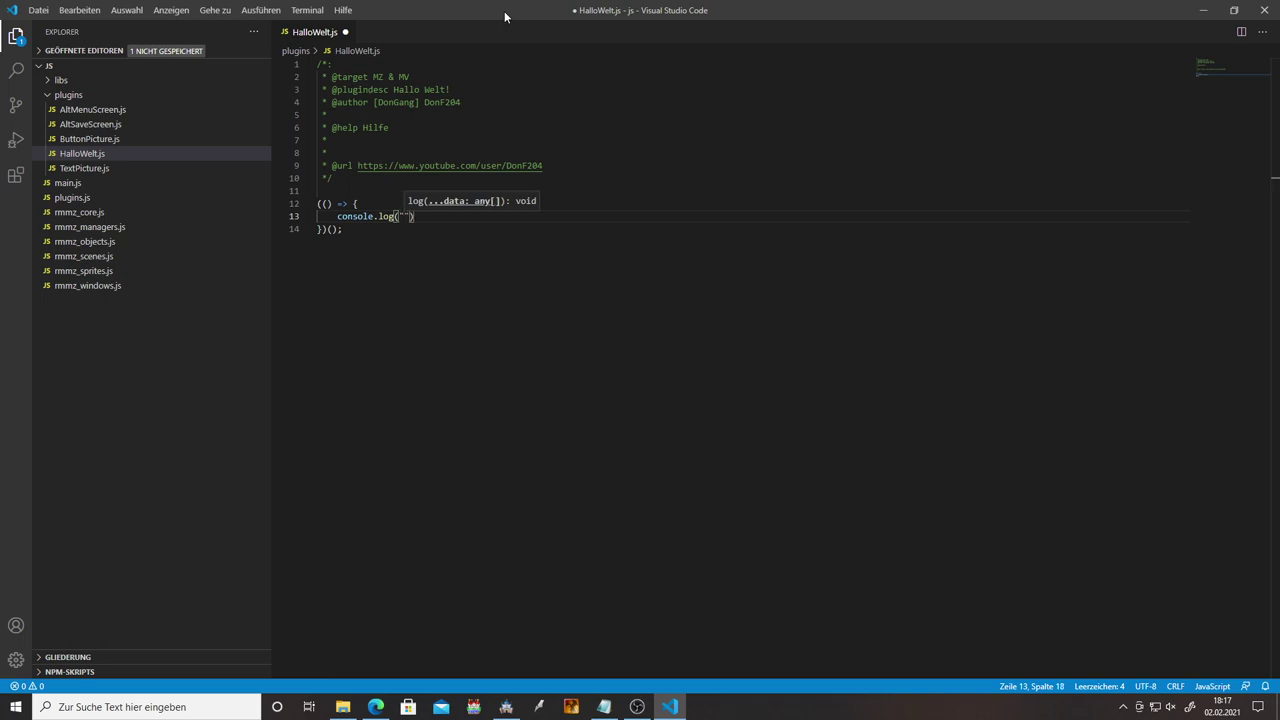
type("a")
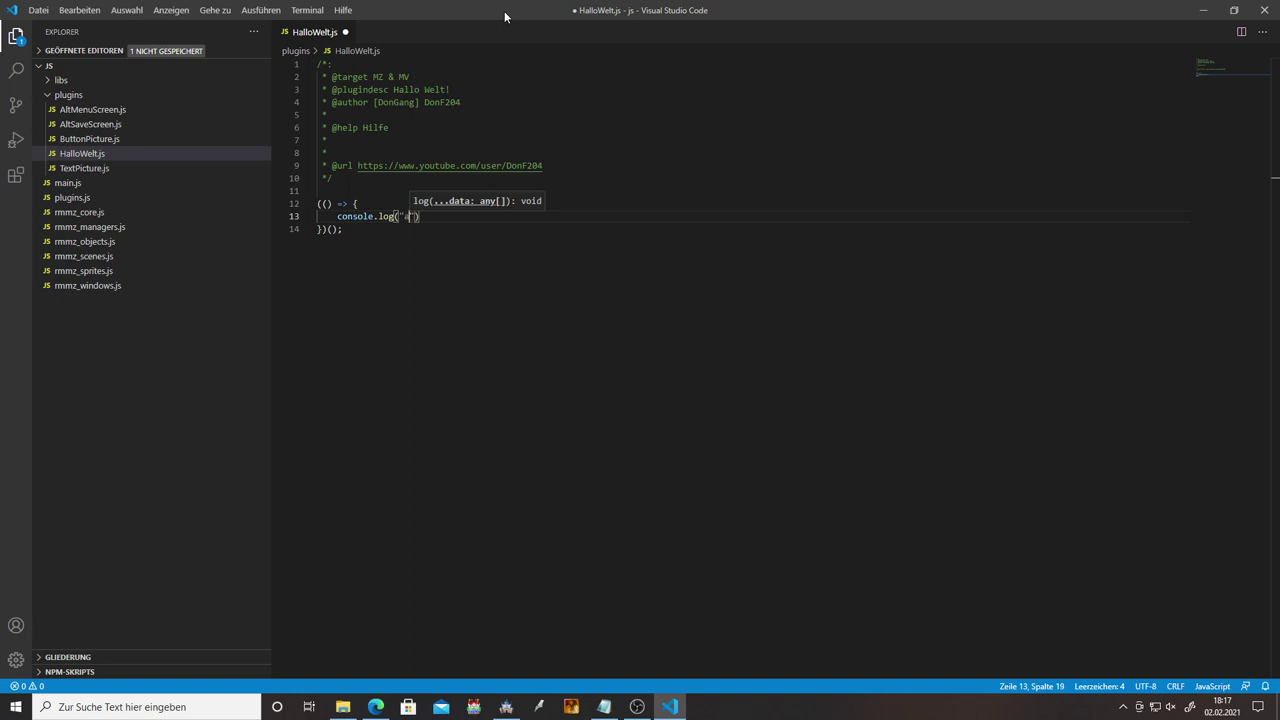
key("BackSpace")
type("Hallo Welt")
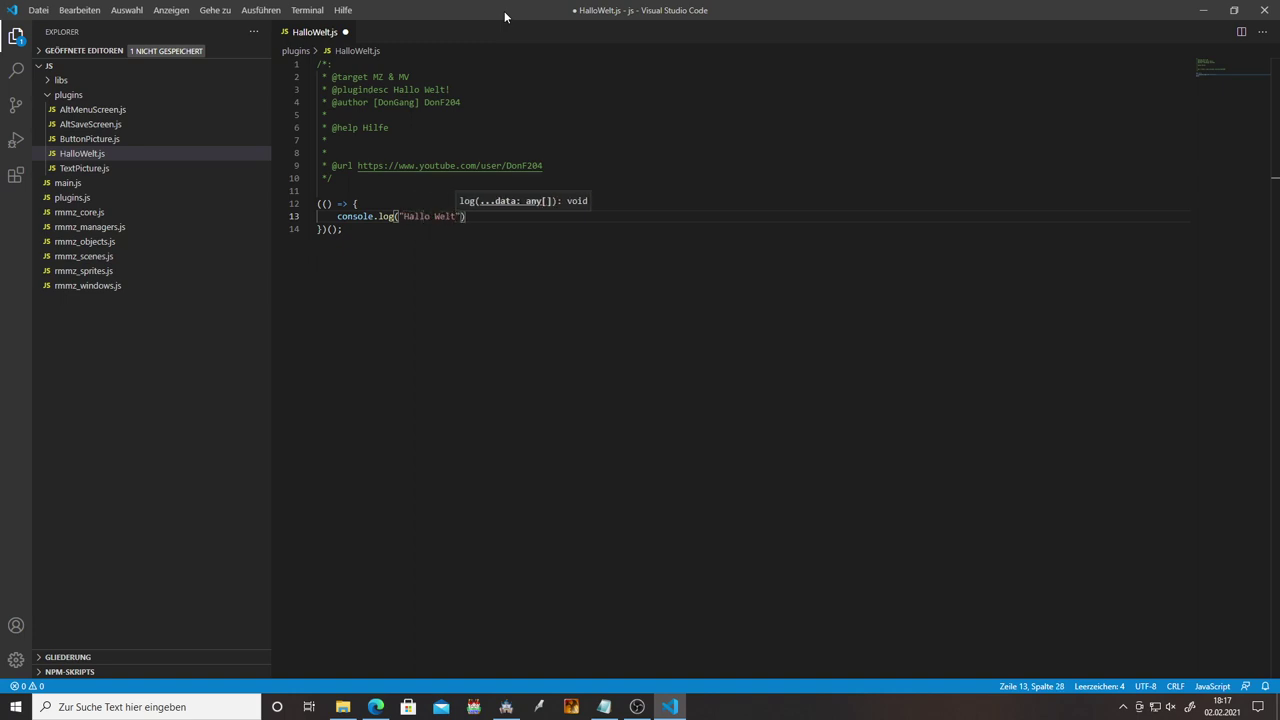
type("!\")")
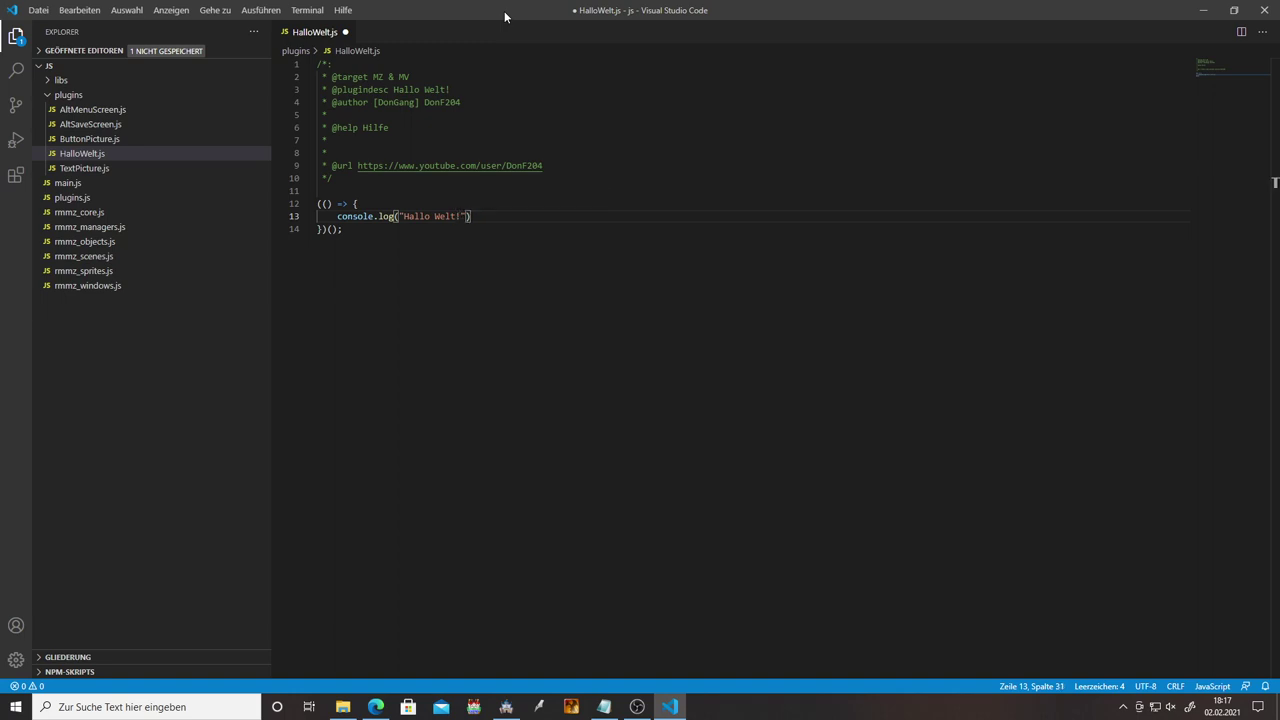
key("ctrl+s")
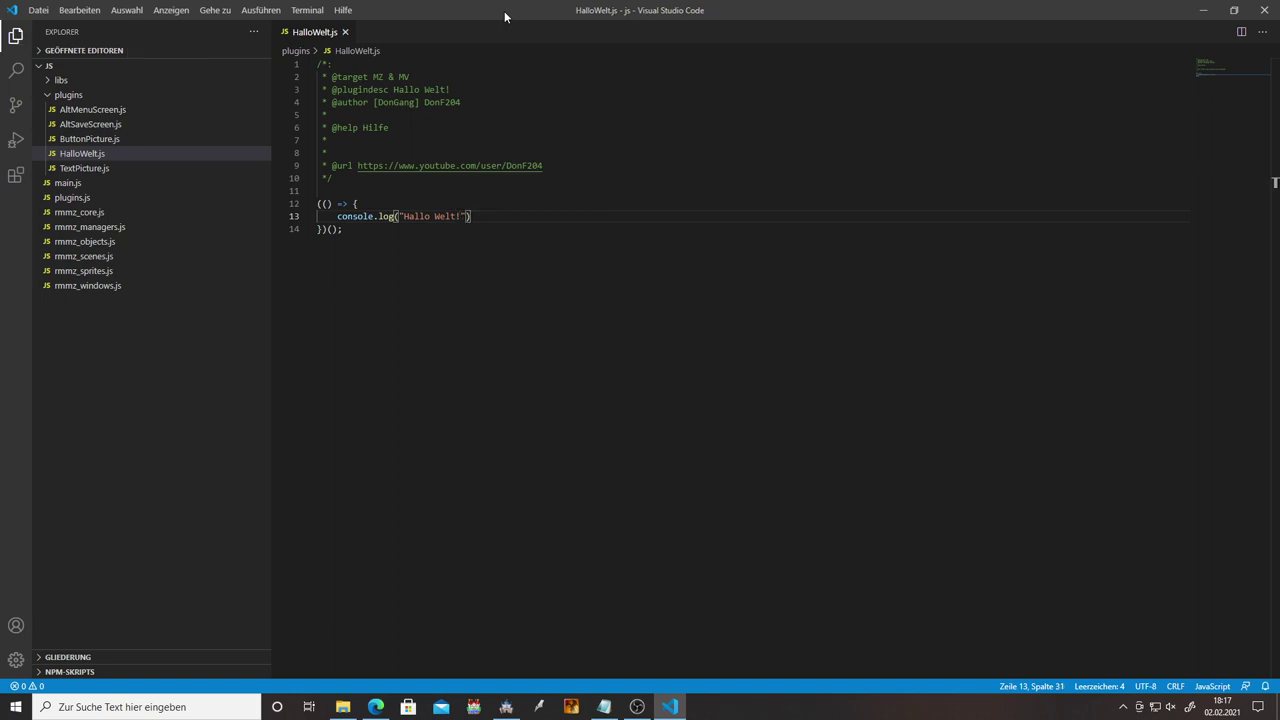
Playtest the updated plugin and find 'Hallo Welt!' logged in the DevTools console.
left_click(510, 707)
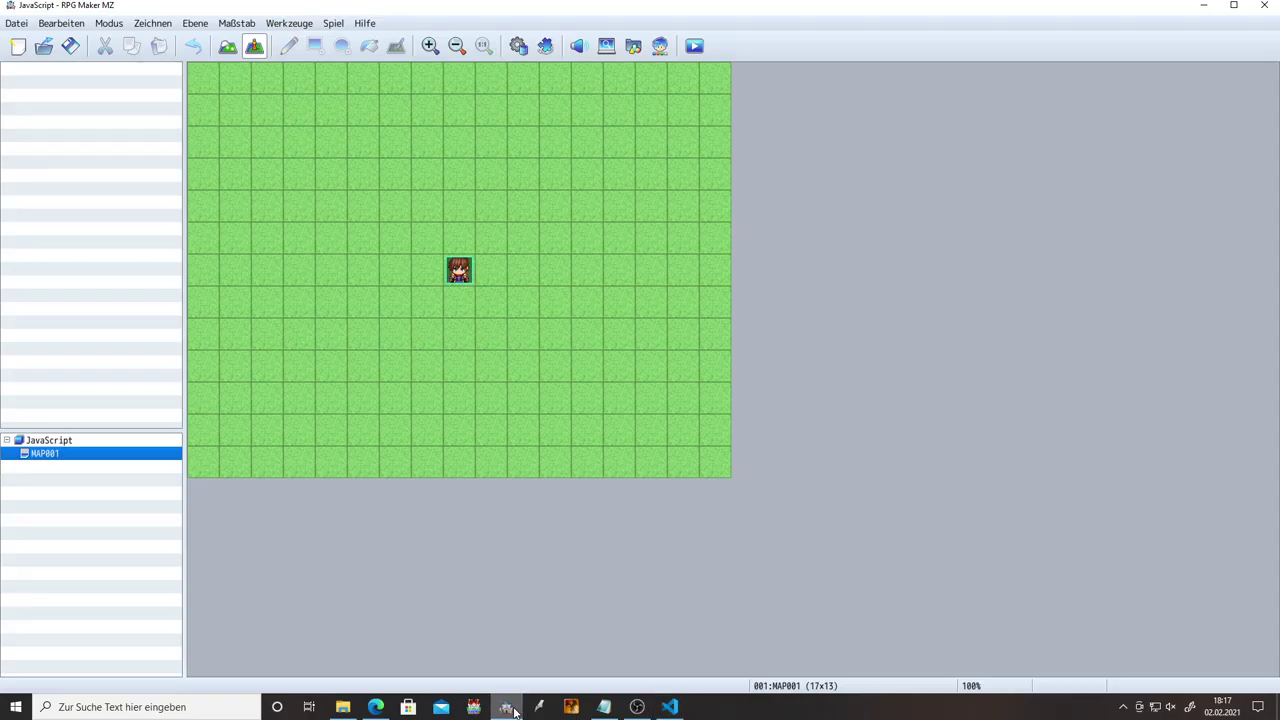
left_click(695, 46)
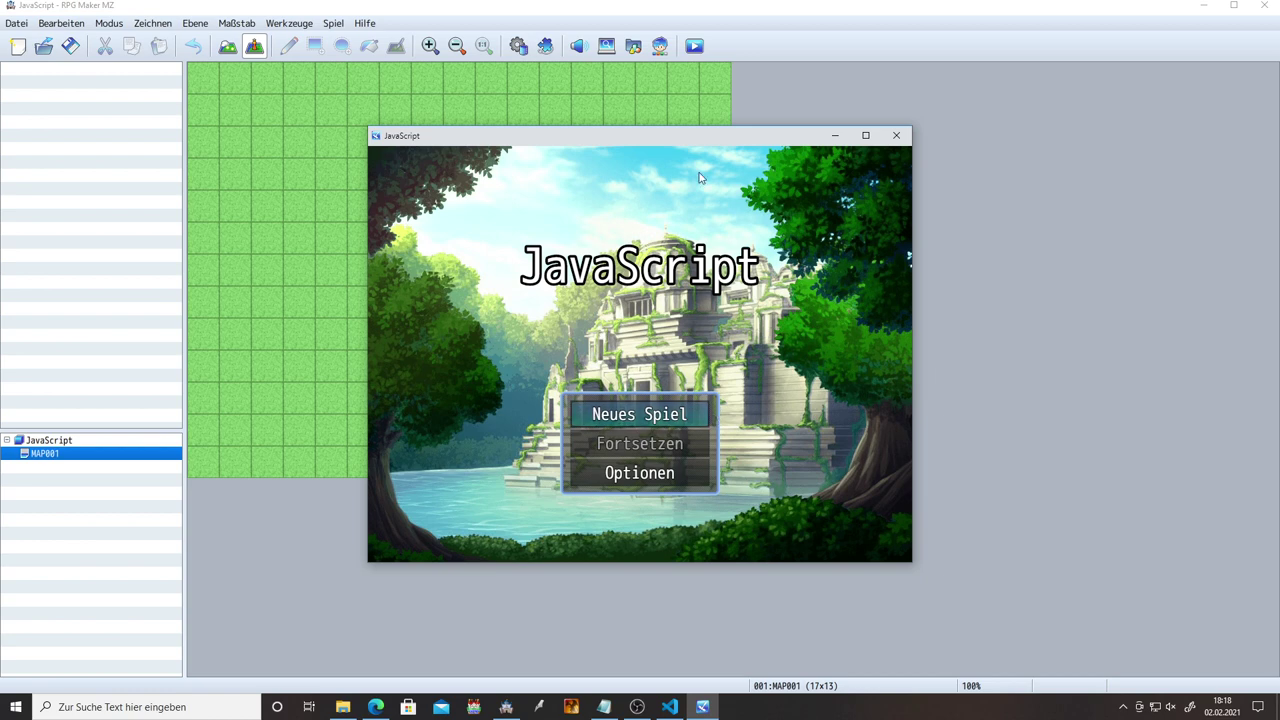
left_click_drag(688, 136, 516, 148)
key("F12")
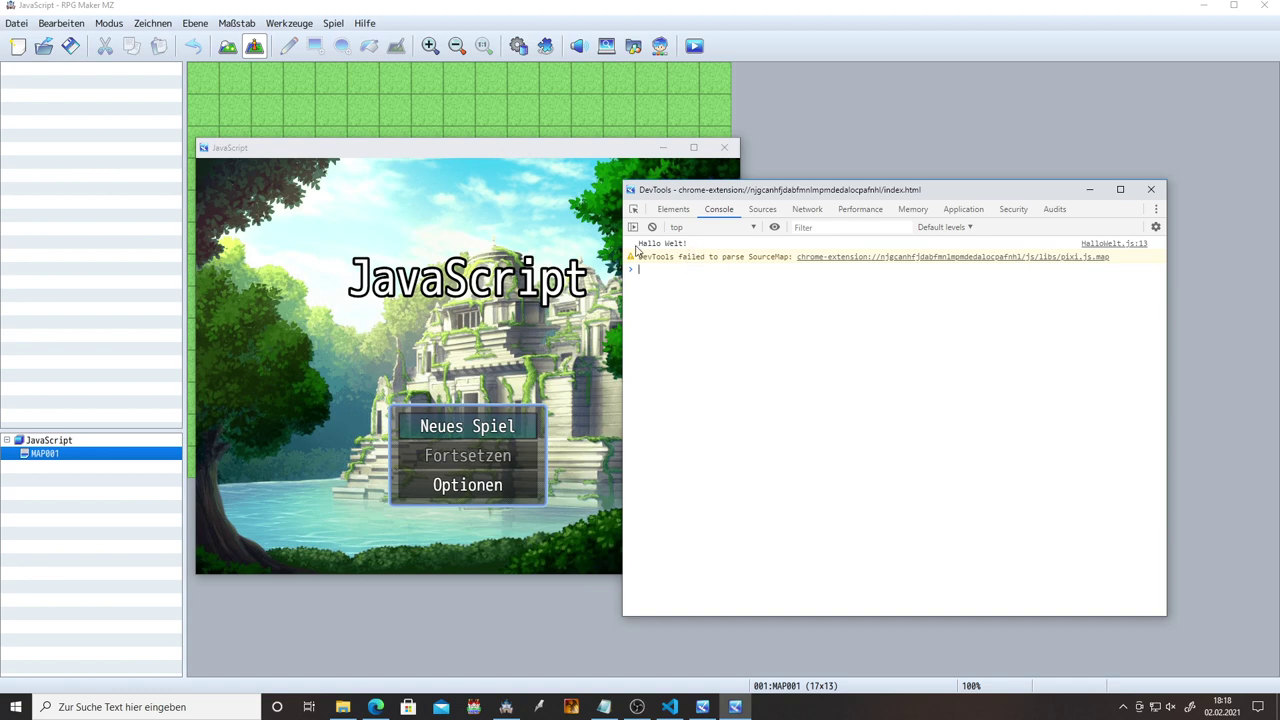
left_click_drag(637, 244, 689, 245)
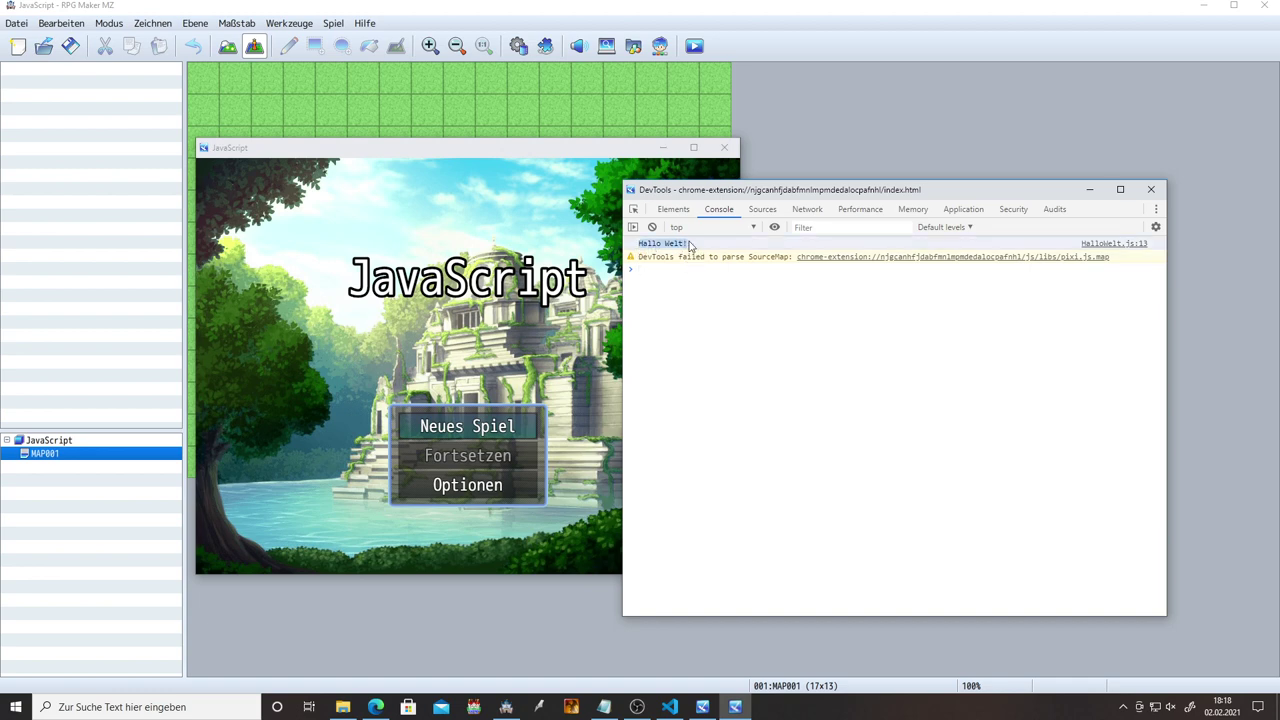
left_click(966, 317)
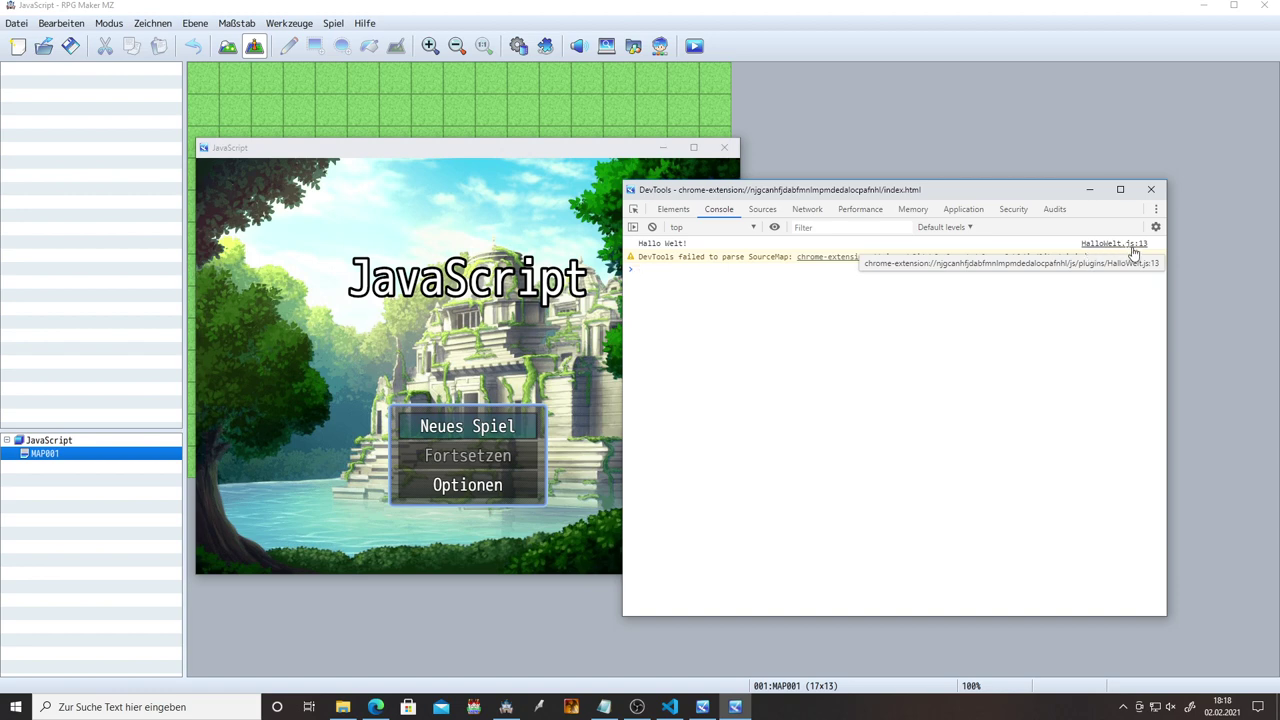
View the console.log statement at HalloWelt.js:13 in DevTools Sources, then close DevTools.
left_click(1143, 247)
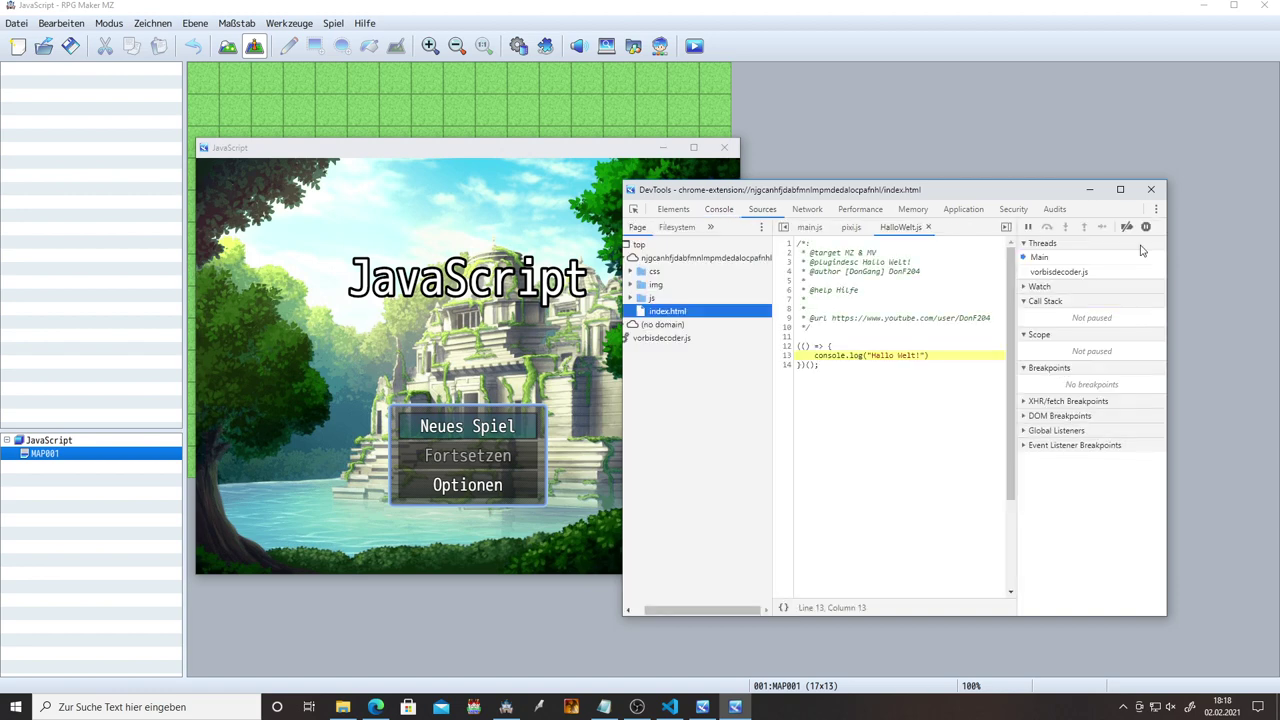
left_click(930, 357)
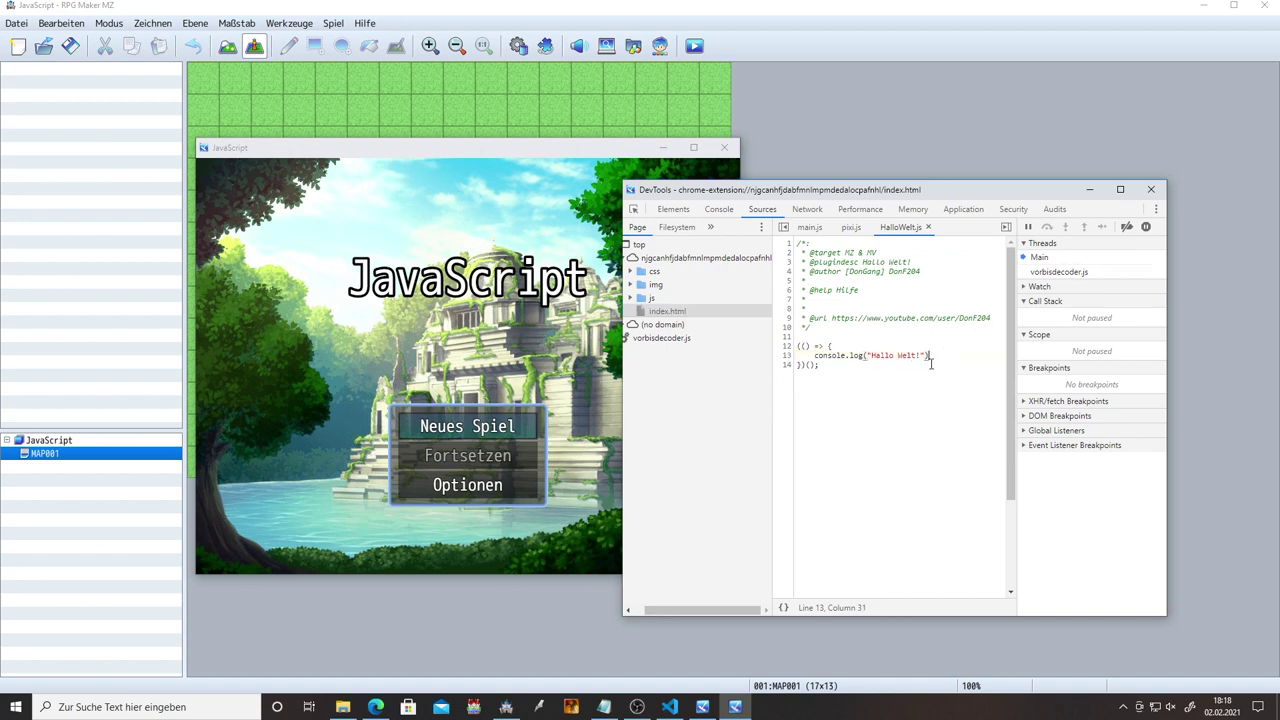
left_click_drag(945, 356, 814, 355)
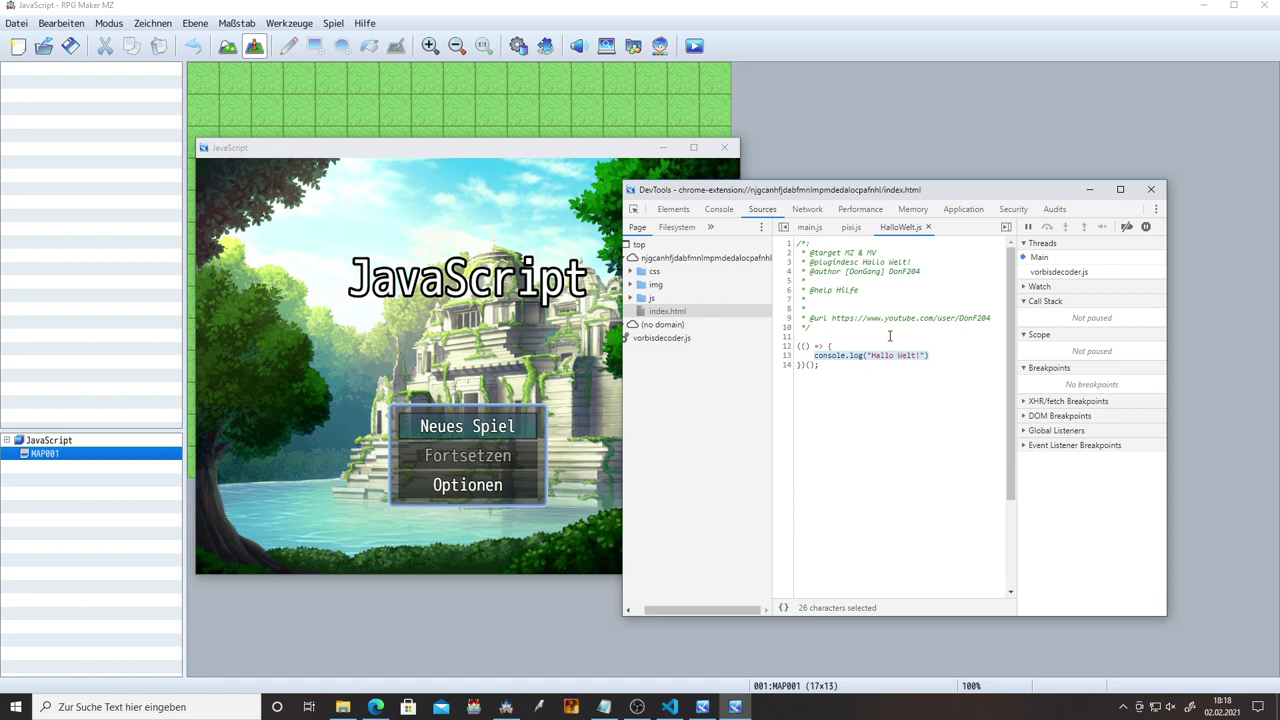
left_click(936, 355)
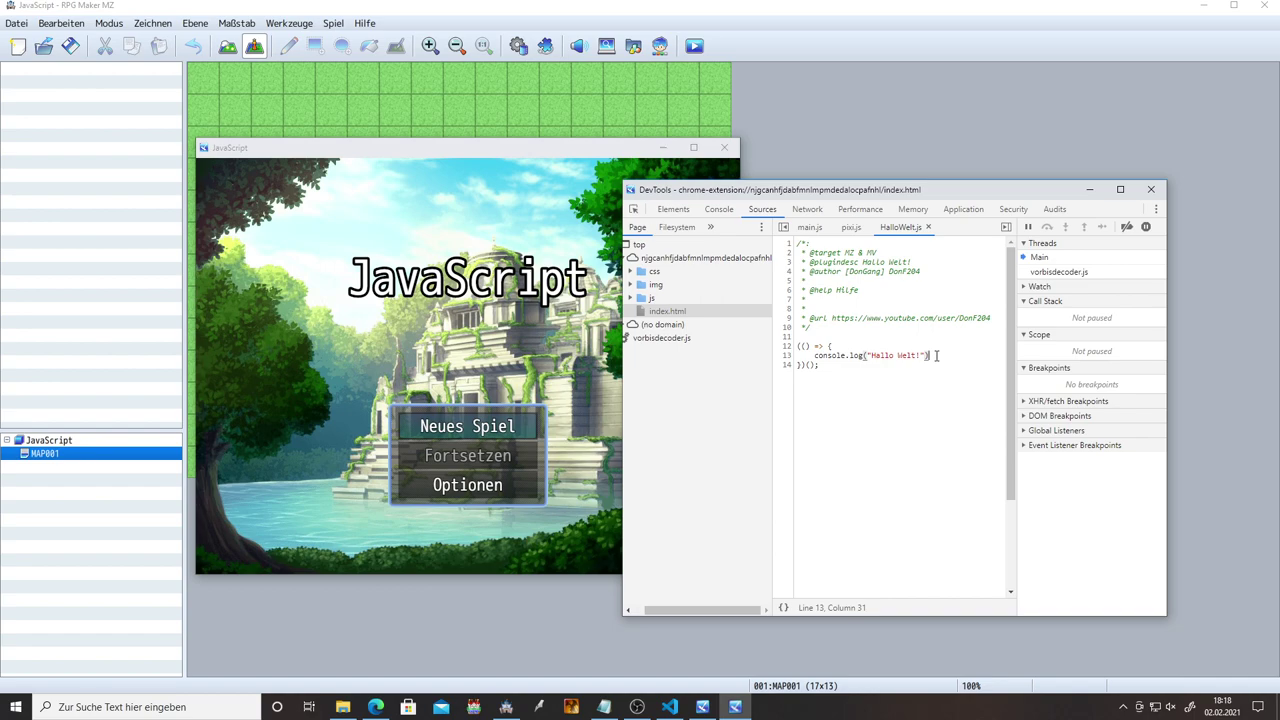
left_click(1150, 189)
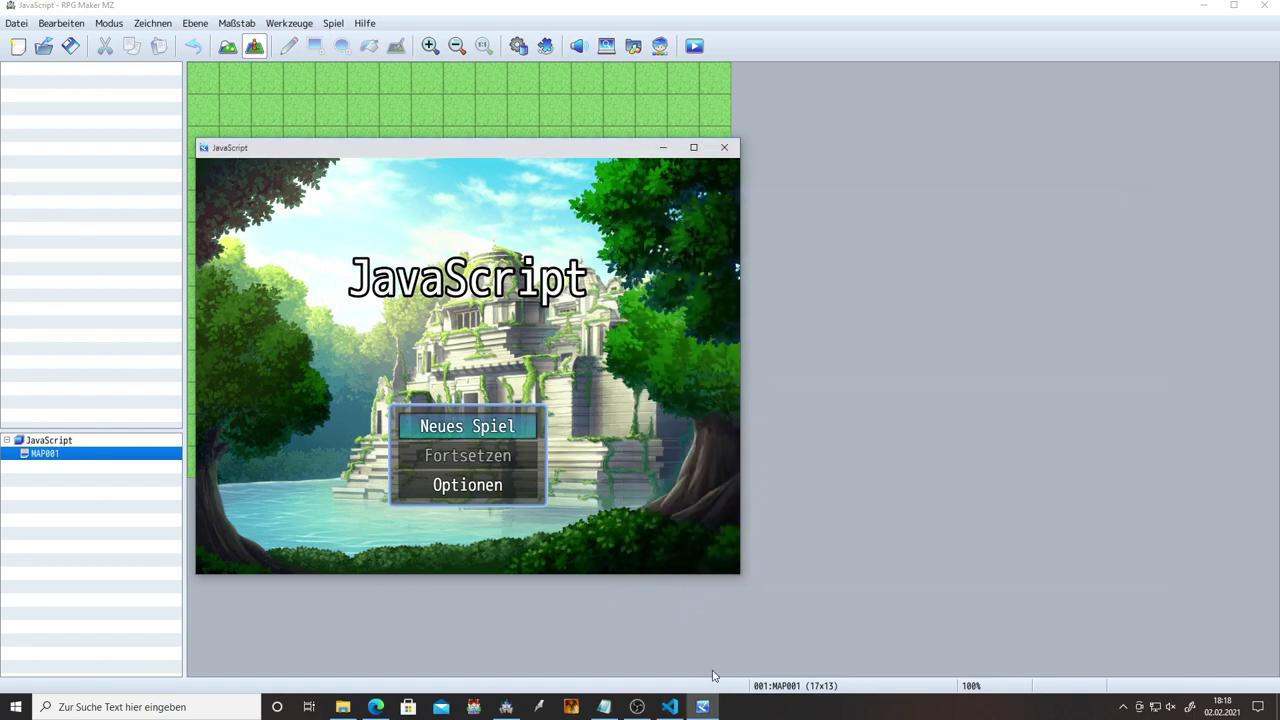
Misspell console as conle on line 13, then close the old playtest in RPG Maker MZ.
left_click(670, 707)
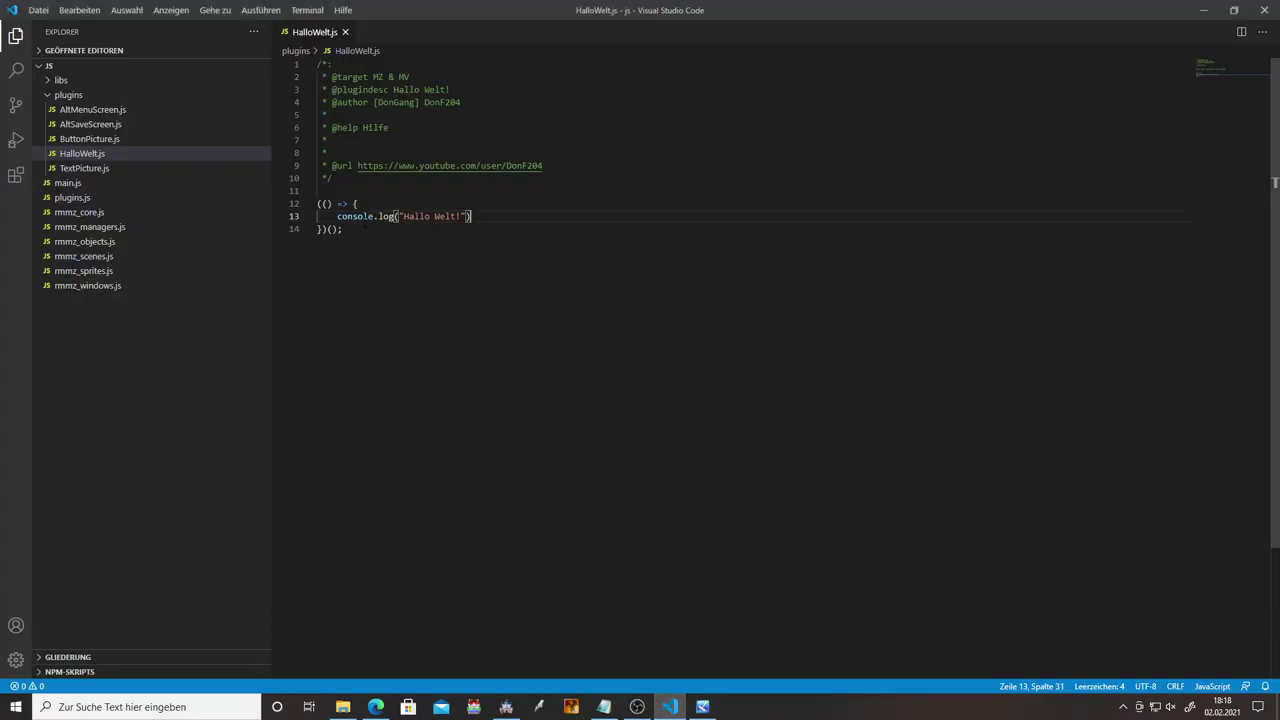
left_click(362, 216)
key("BackSpace")
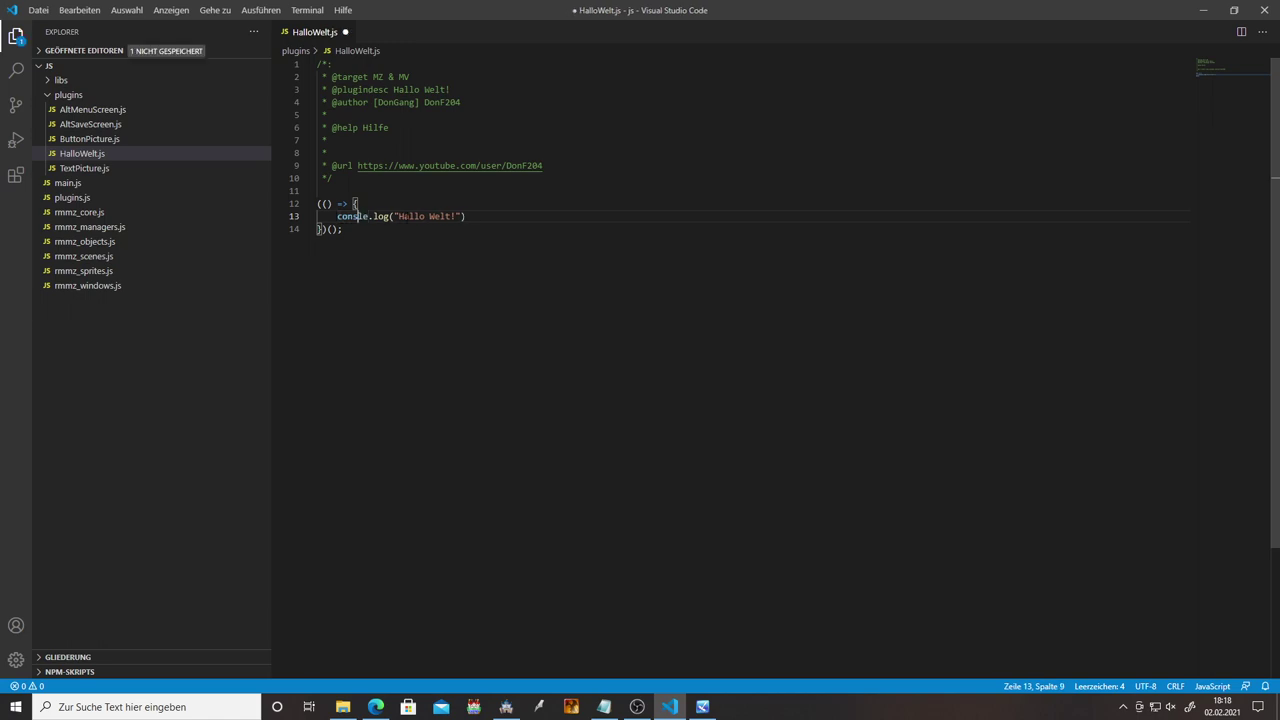
key("BackSpace")
left_click(464, 217)
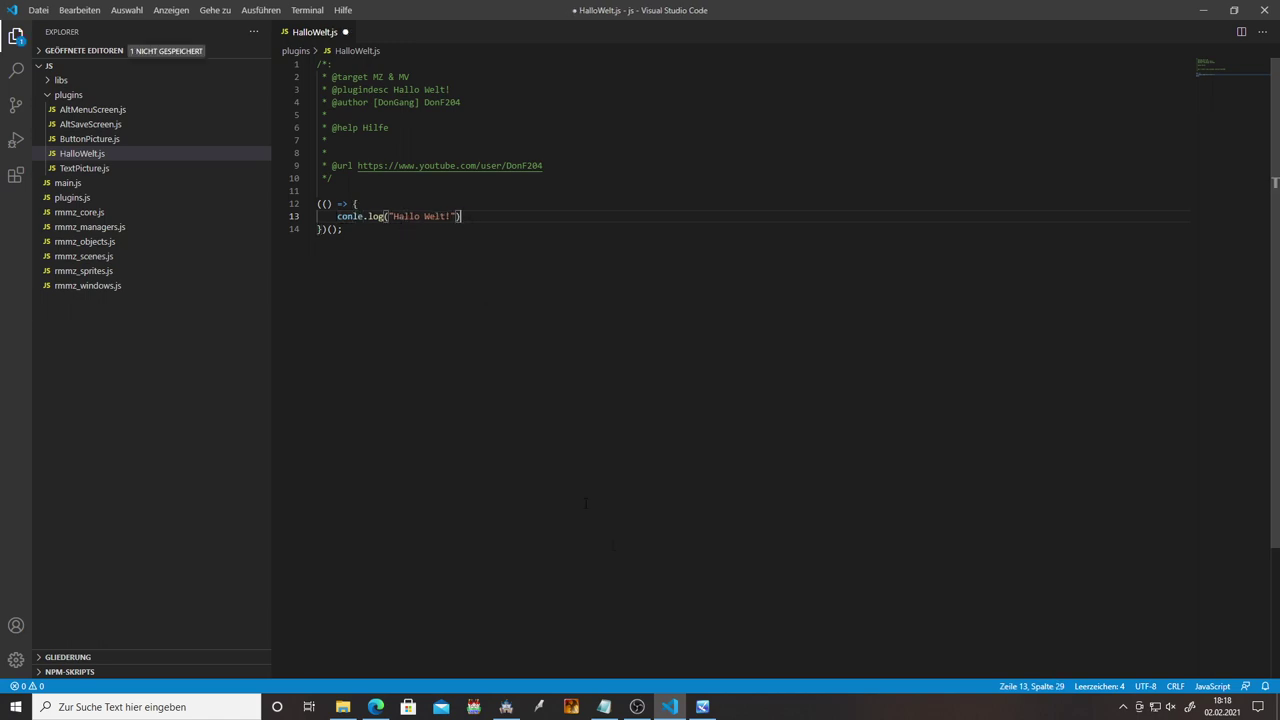
left_click(506, 710)
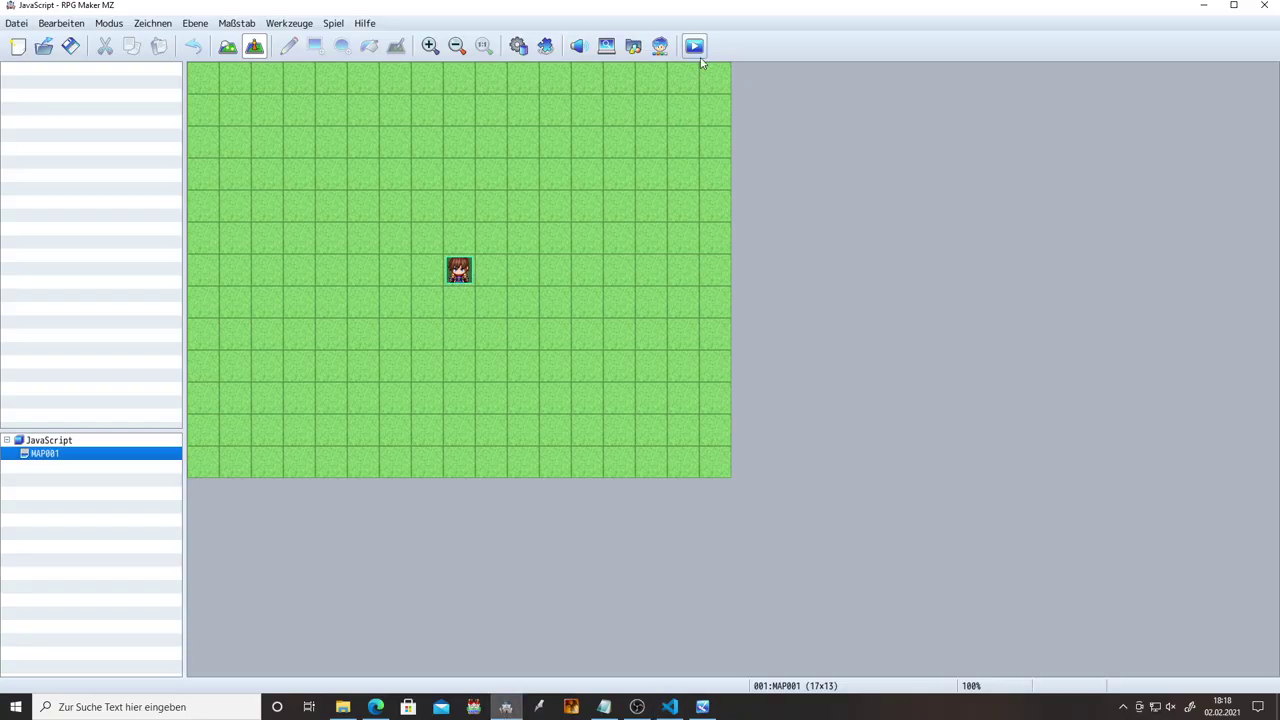
left_click(720, 145)
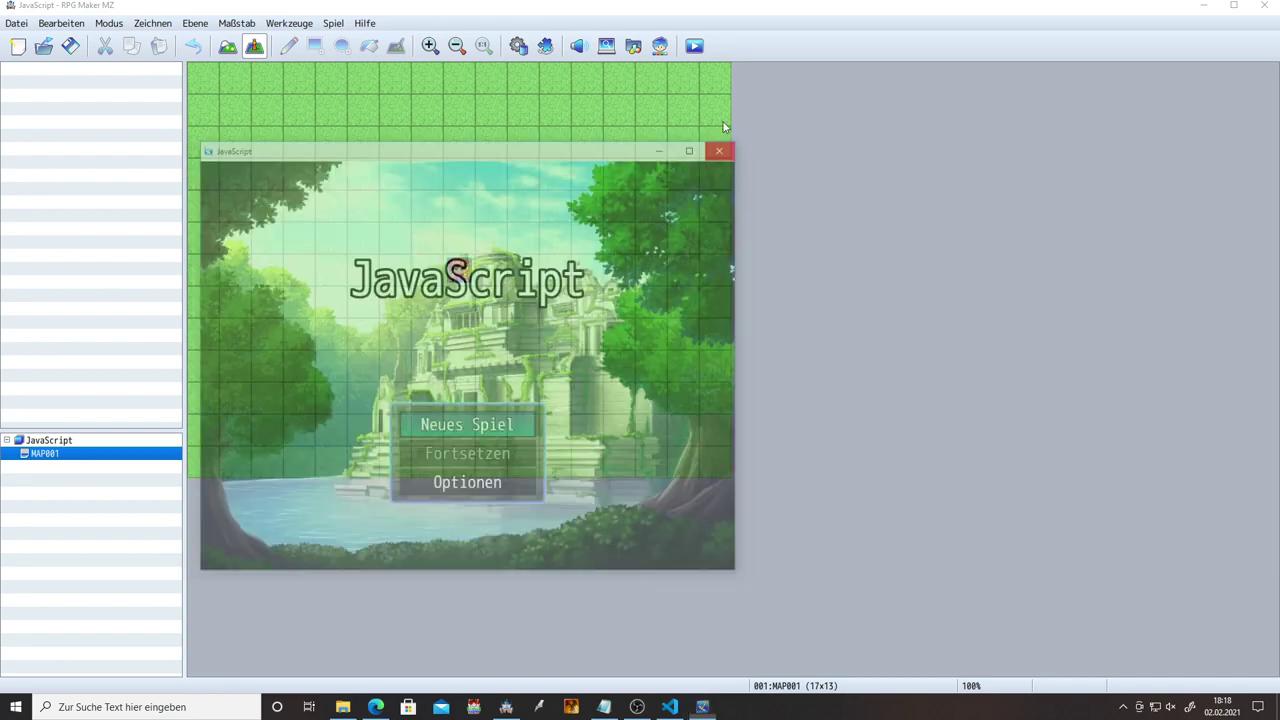
Playtest to see the 'conle is not defined' error at HalloWelt.js line 13, then close it.
left_click(697, 46)
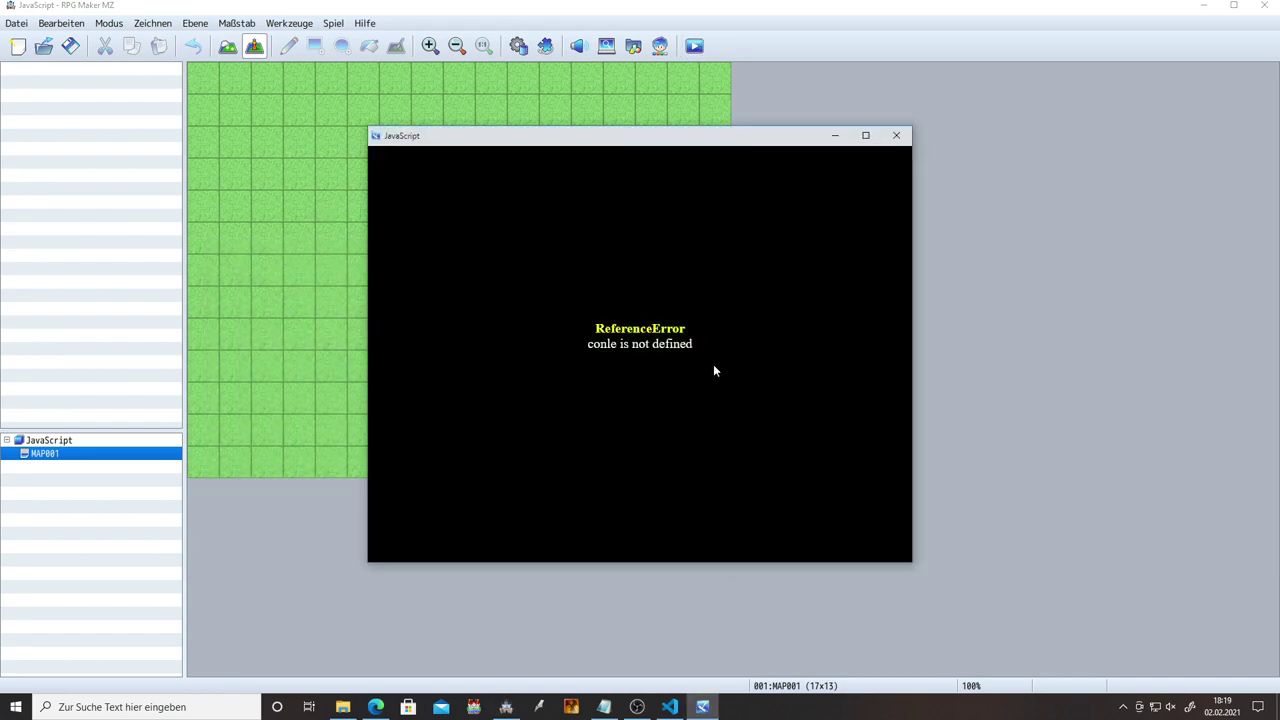
left_click_drag(687, 146, 553, 152)
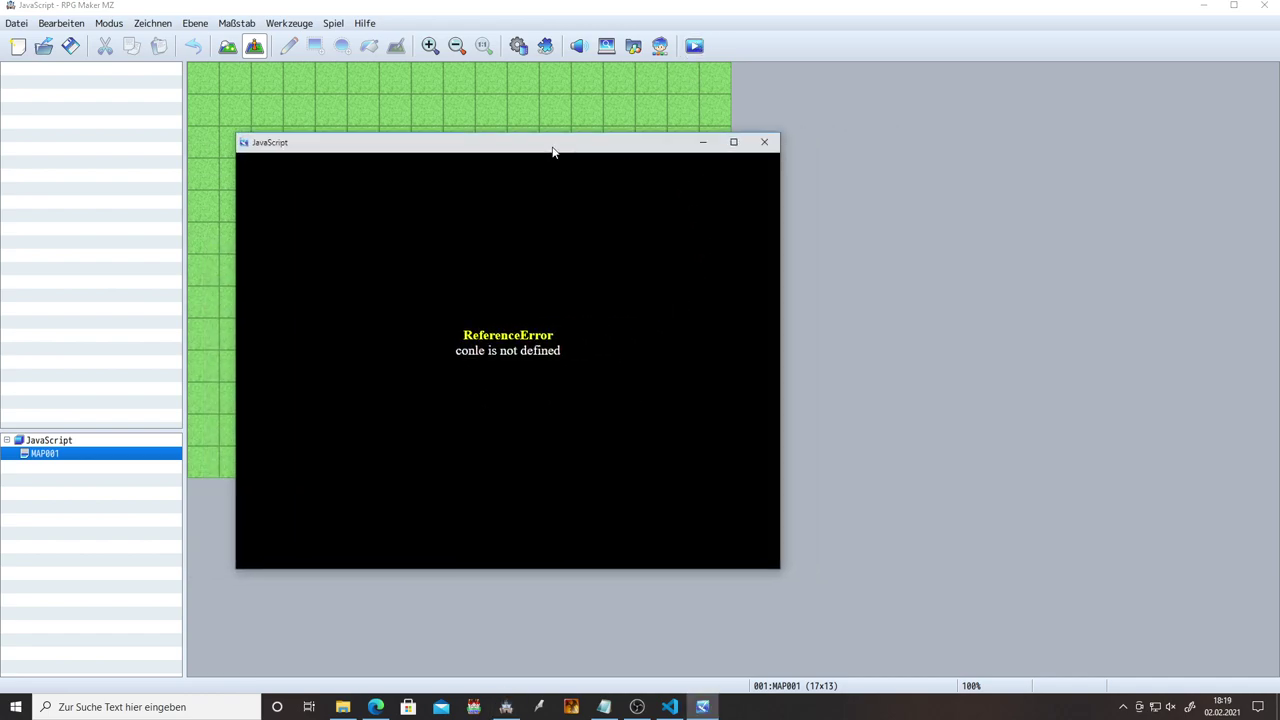
key("F8")
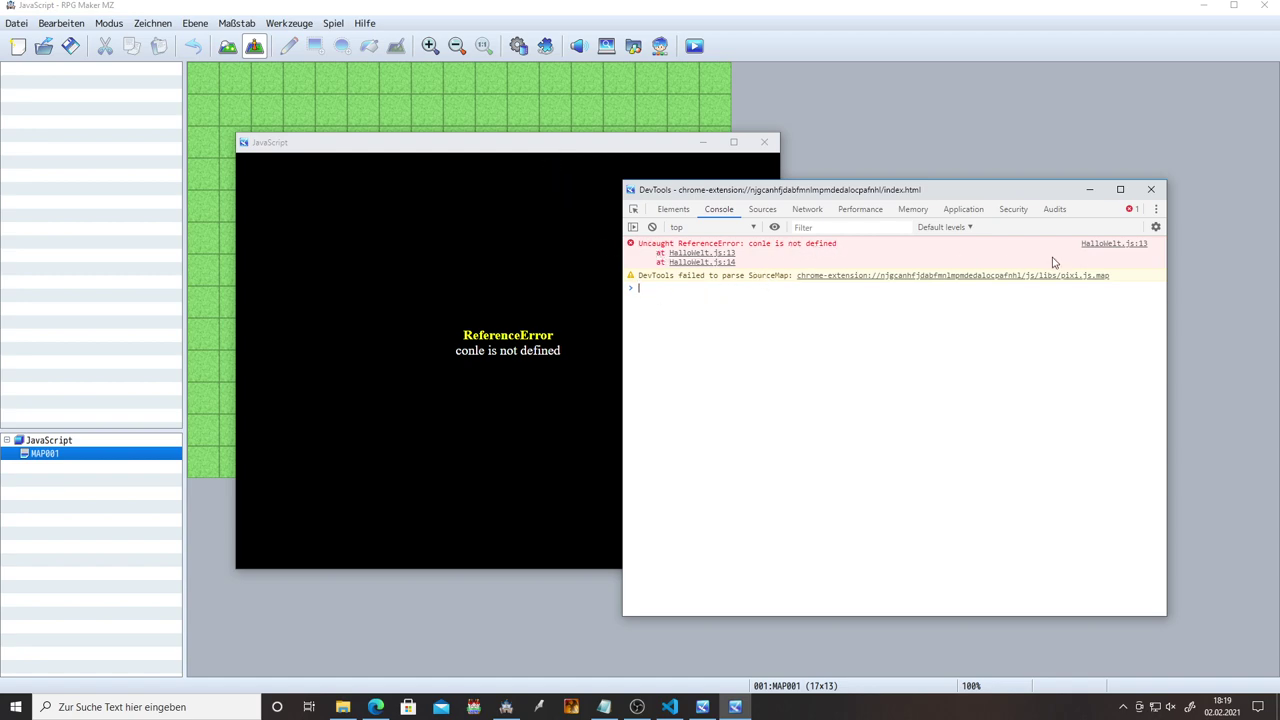
left_click(1134, 244)
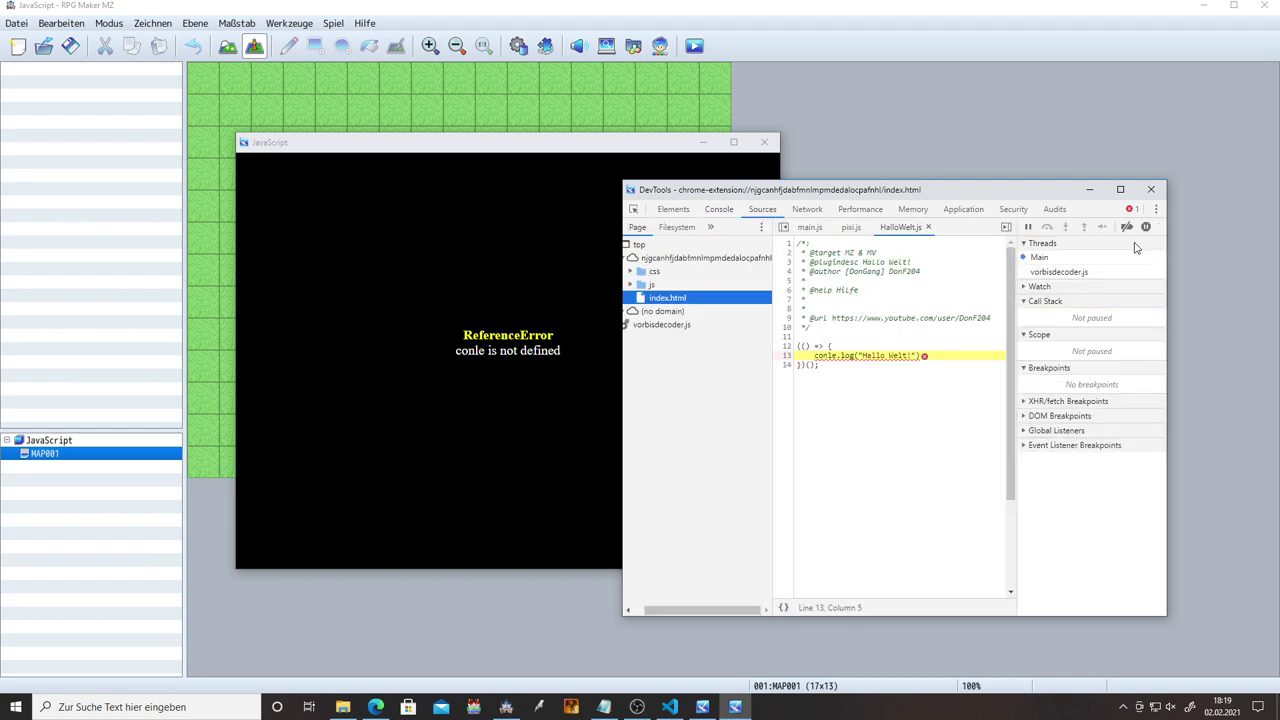
left_click_drag(919, 356, 813, 356)
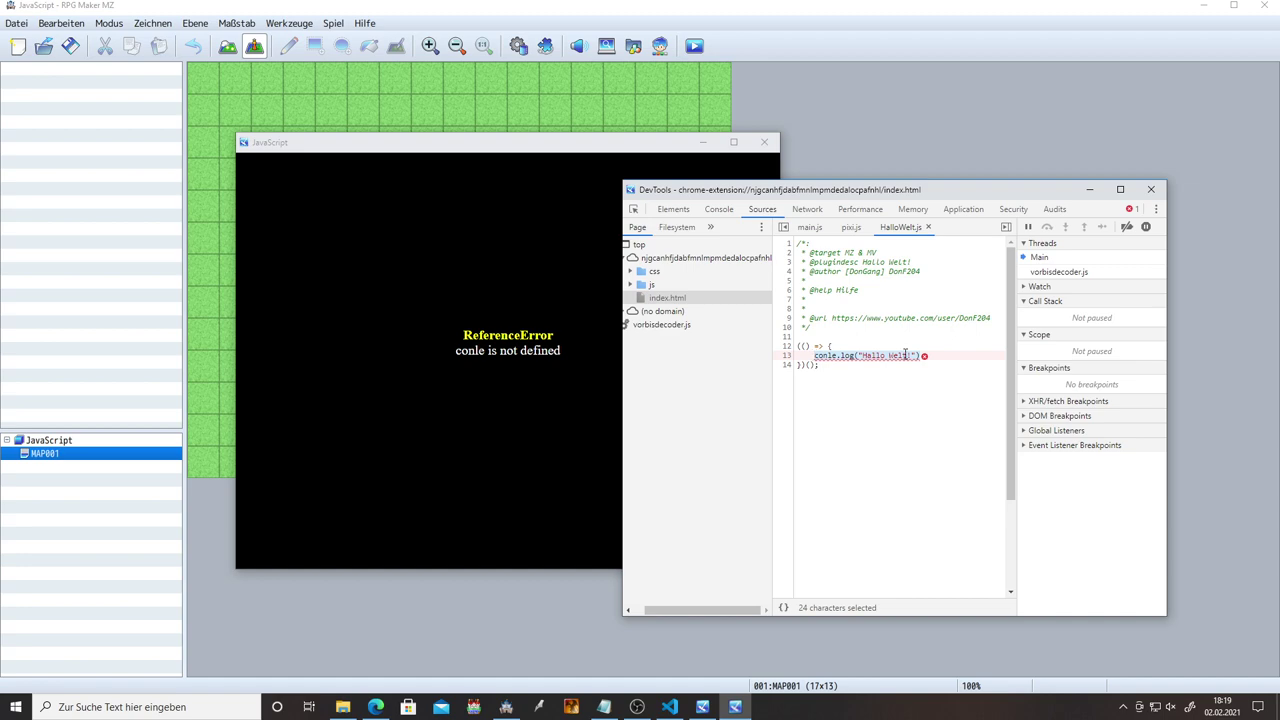
left_click(1162, 192)
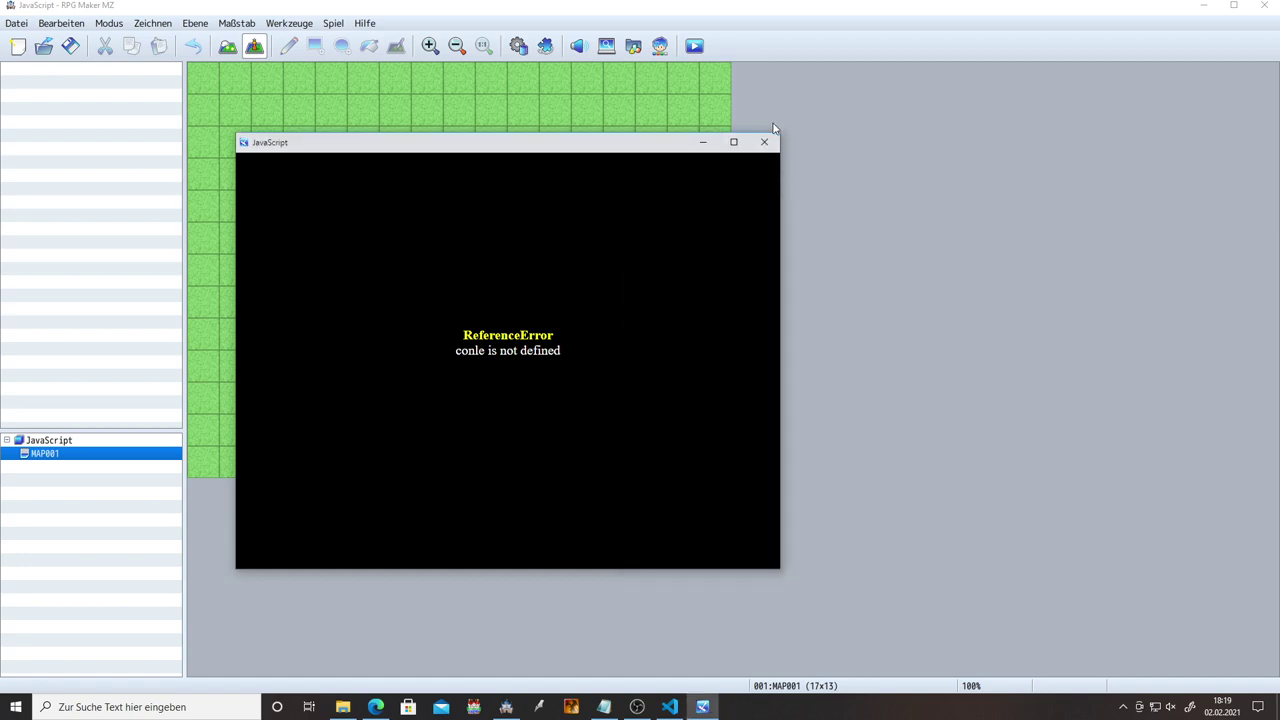
left_click(763, 142)
Correct conle back to console.log on line 13, save HalloWelt.js, and switch to RPG Maker MZ.
left_click(672, 708)
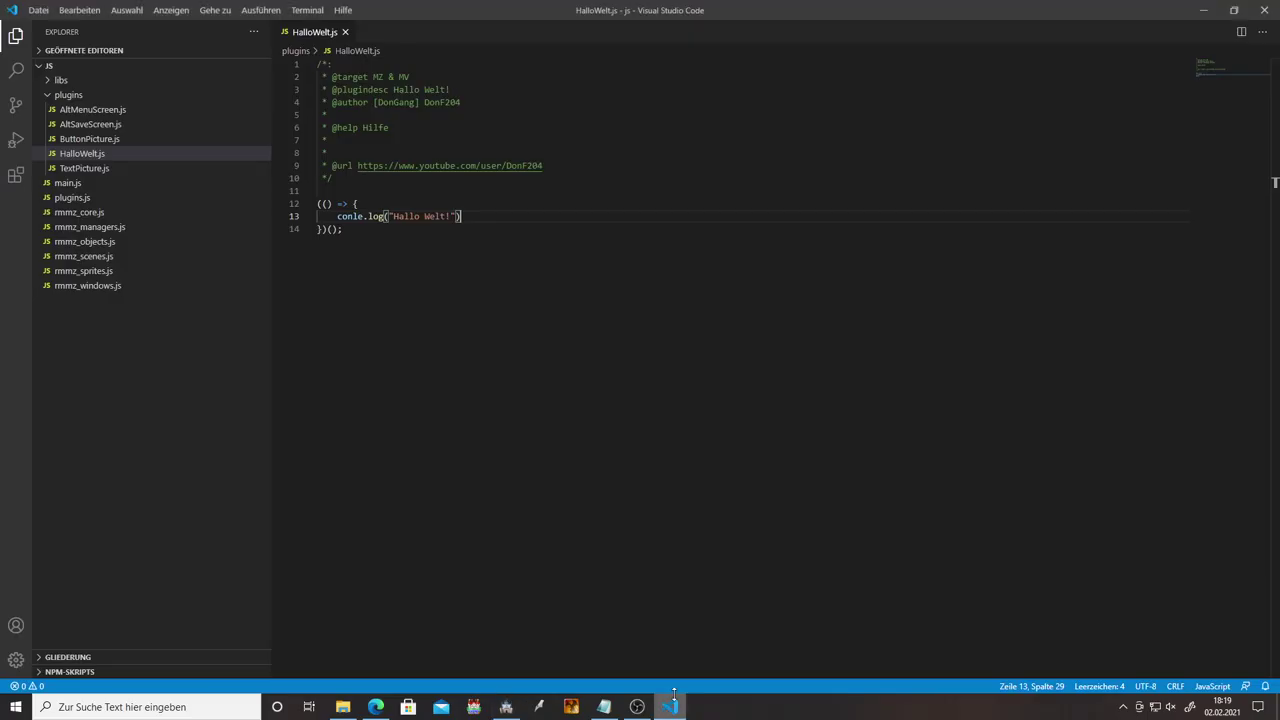
left_click(361, 216)
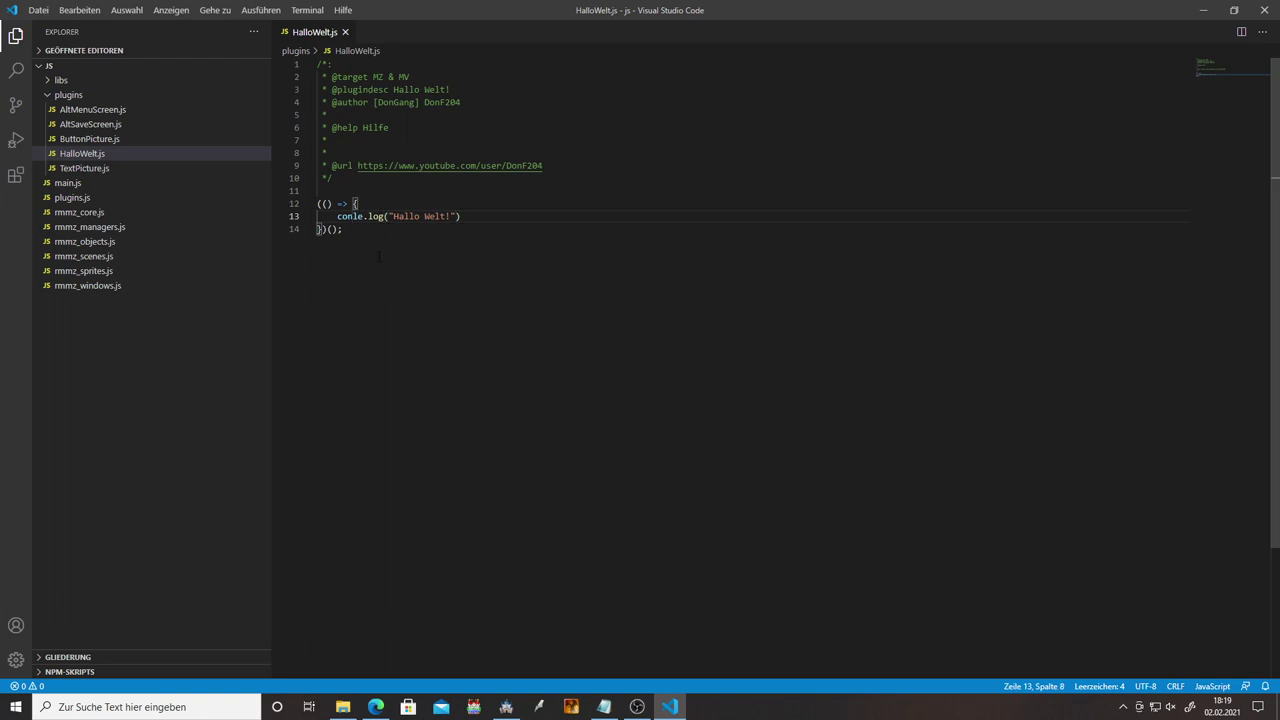
type("so")
left_click(470, 216)
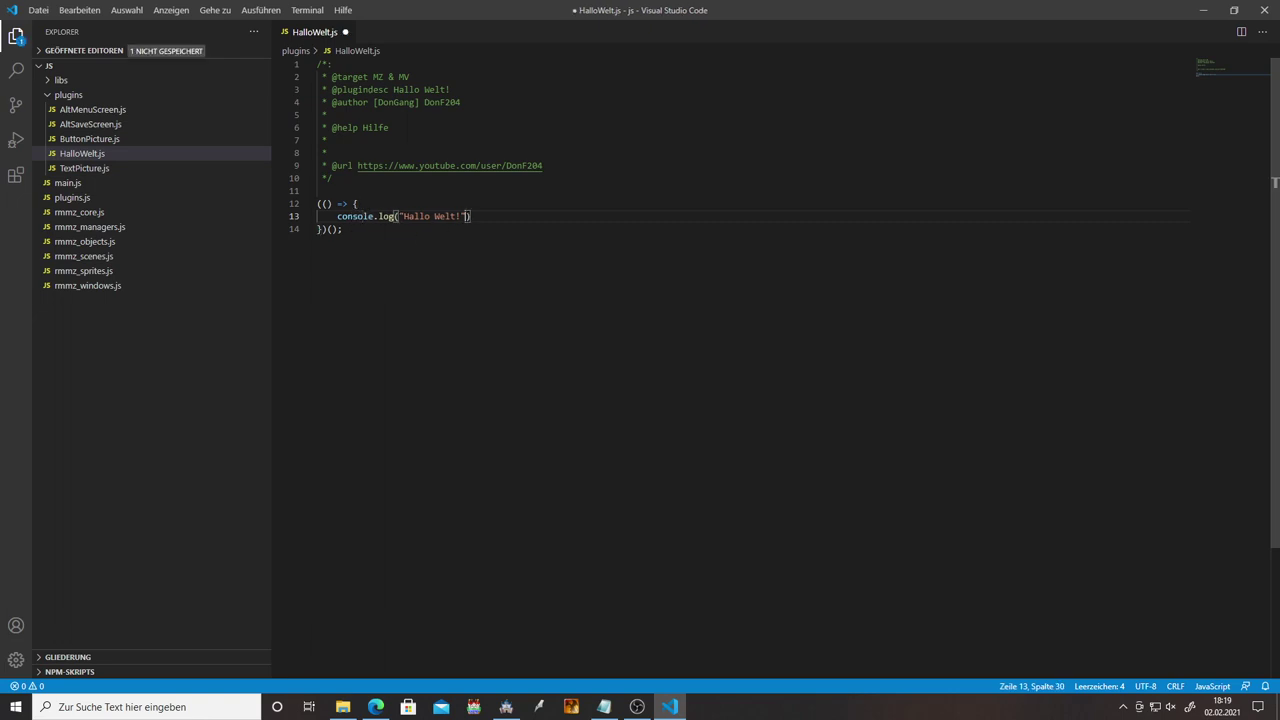
key("ctrl+s")
left_click_drag(470, 216, 337, 216)
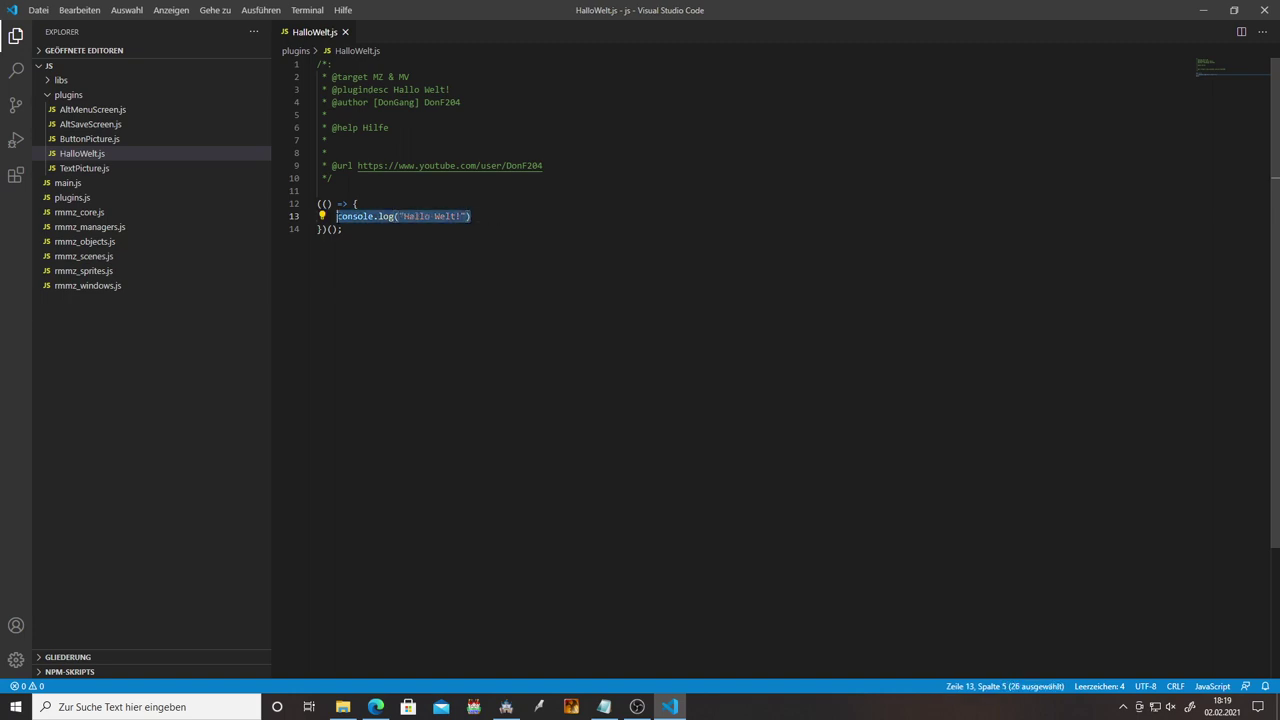
left_click(501, 216)
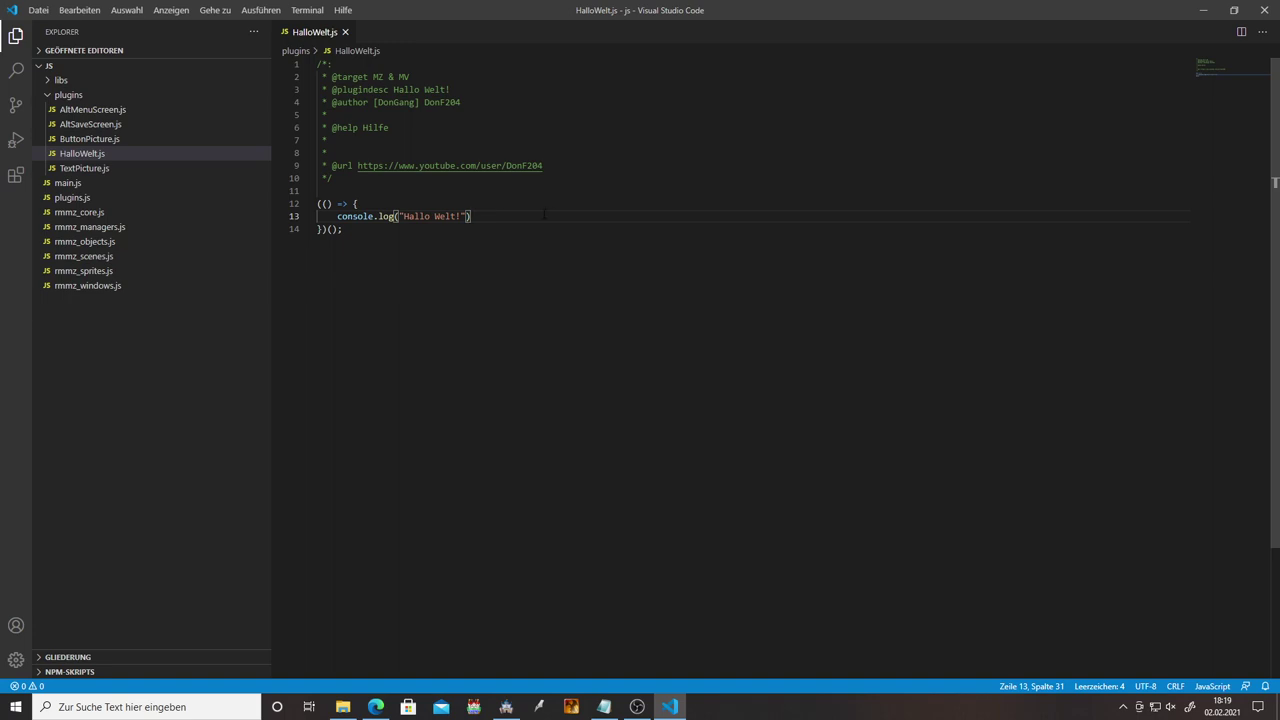
left_click(506, 707)
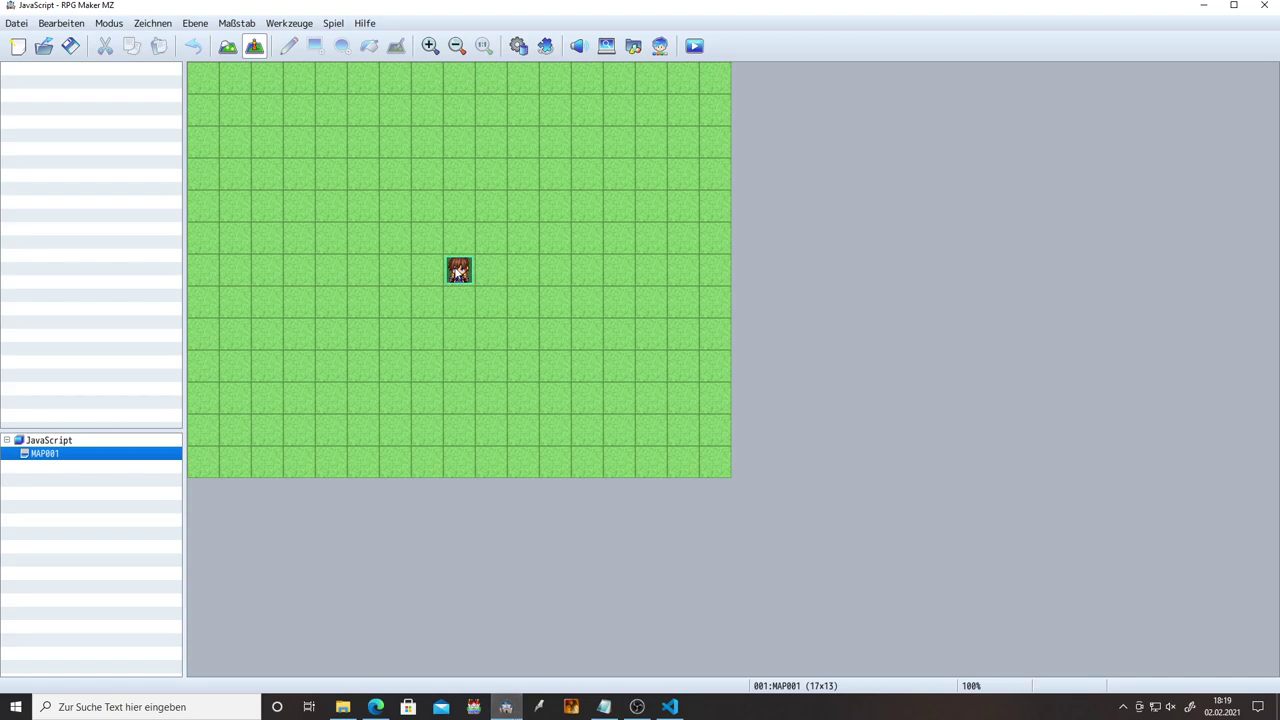
Bring Visual Studio Code forward and close it.
left_click(669, 707)
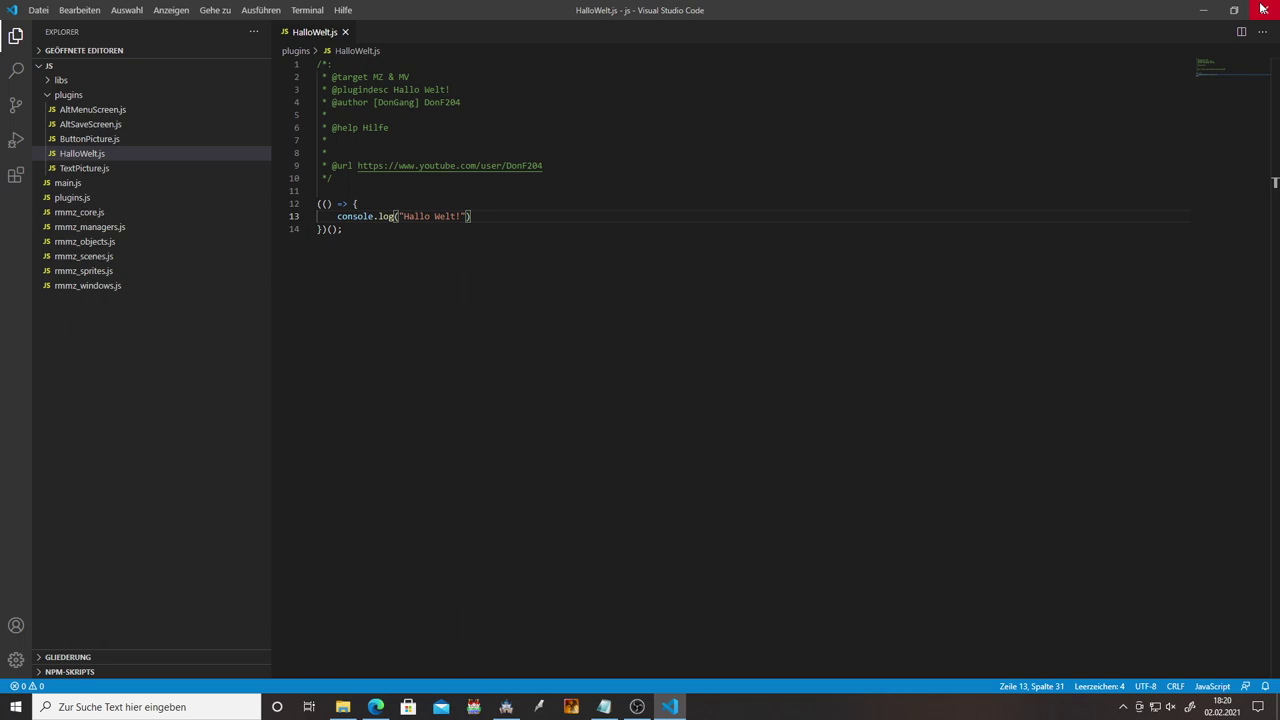
left_click(1262, 8)
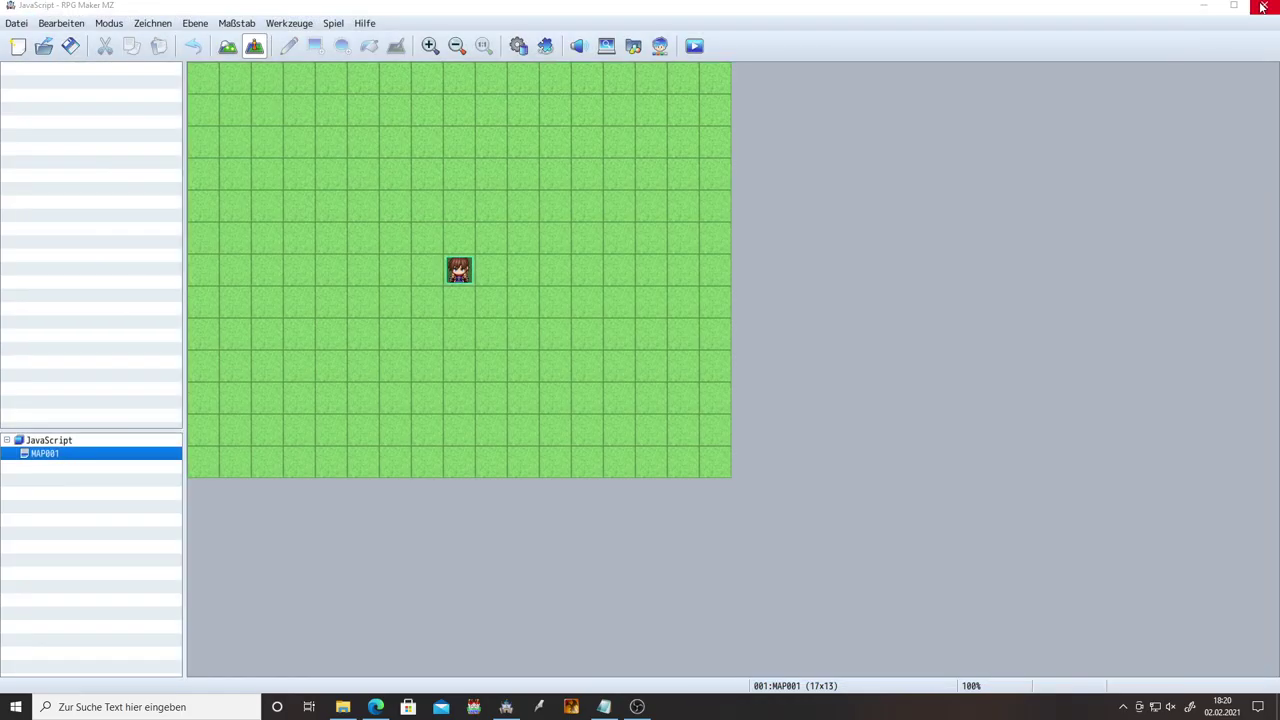